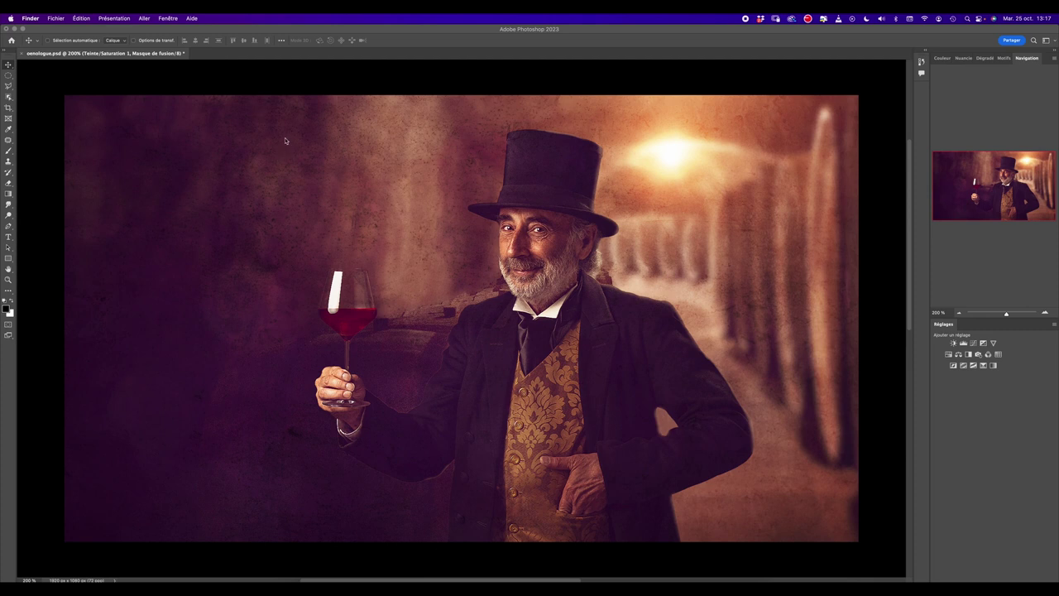
# Show the Calques (Layers) panel listing the oenologue.psd layer stack.
pyautogui.press('F7')
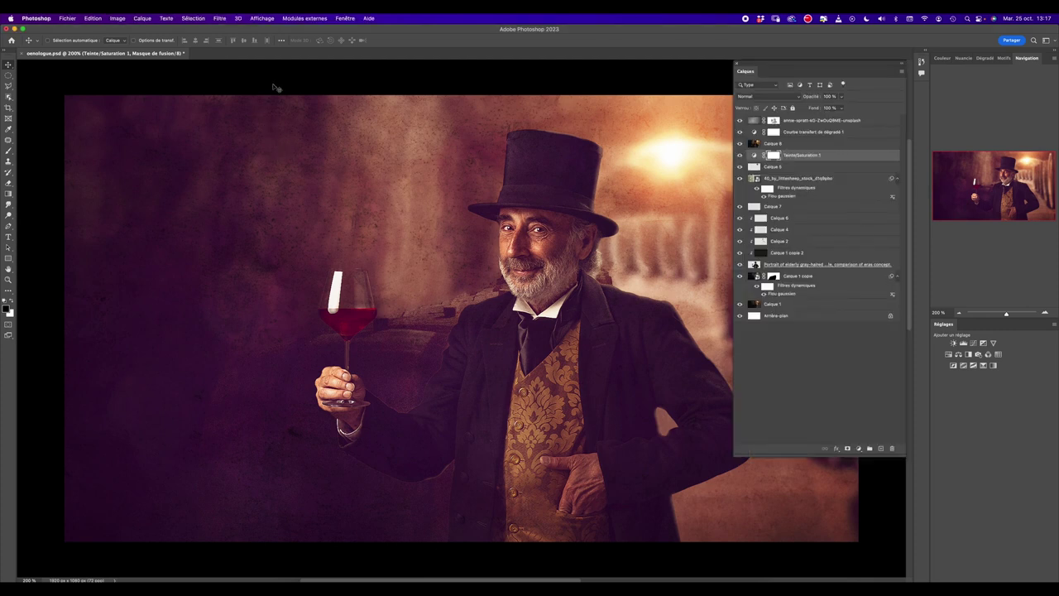
pyautogui.moveTo(740, 279); pyautogui.dragTo(740, 120)
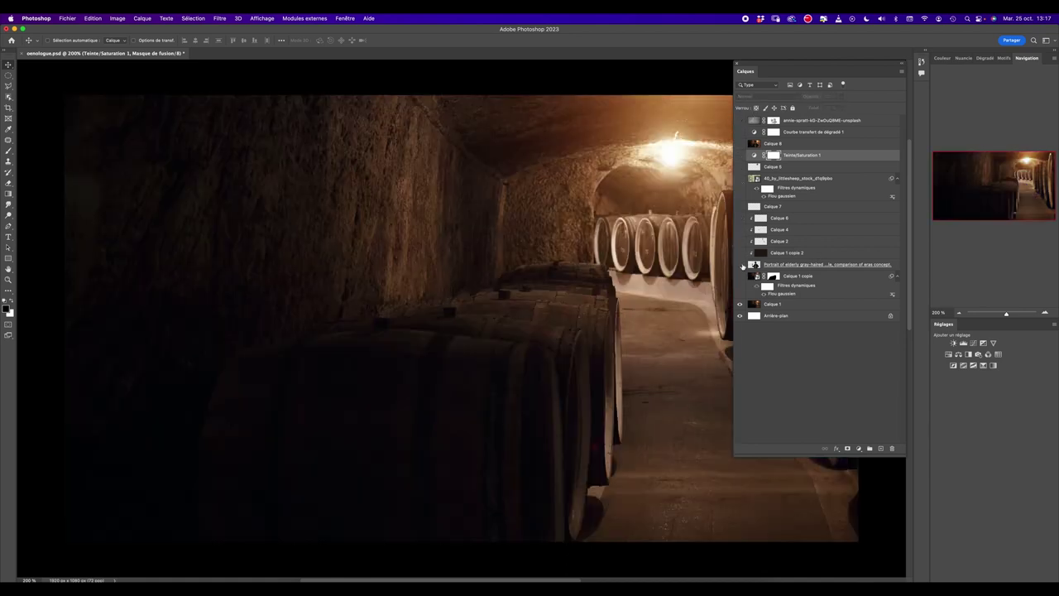
pyautogui.click(740, 265)
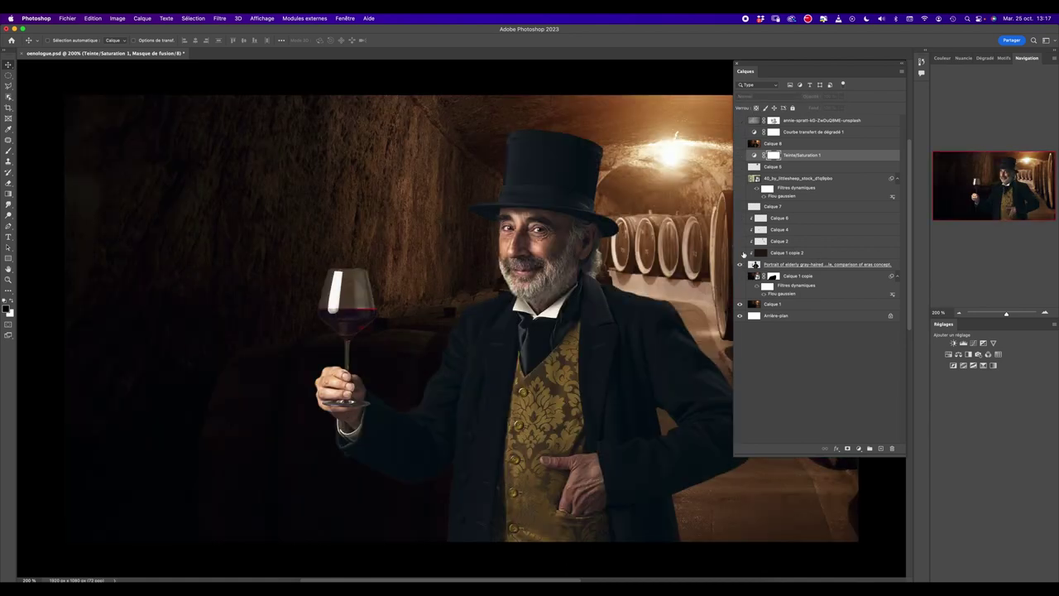
pyautogui.moveTo(740, 277); pyautogui.dragTo(740, 178)
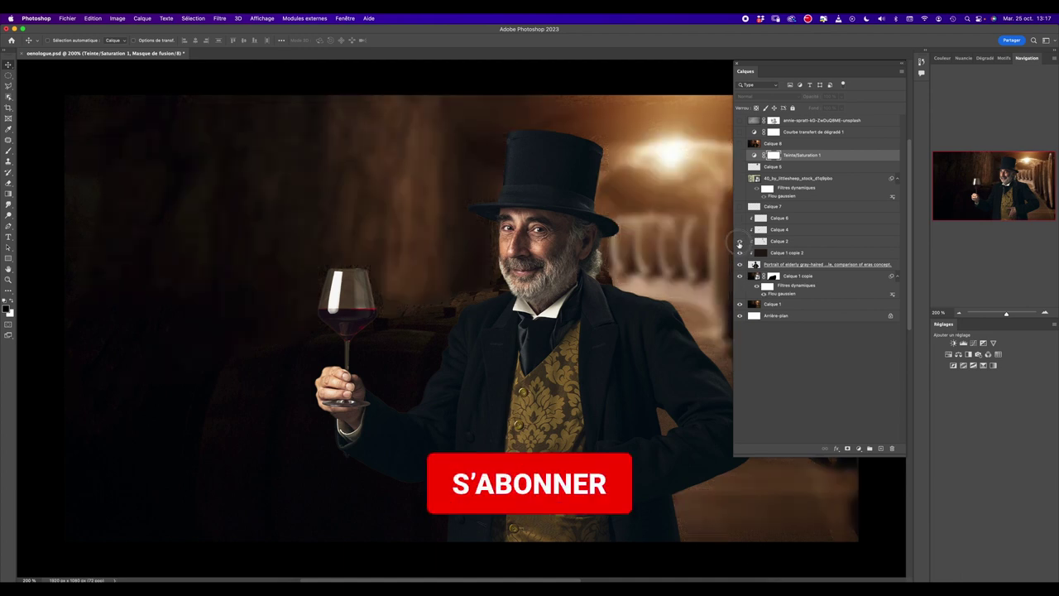
pyautogui.moveTo(740, 202); pyautogui.dragTo(740, 120)
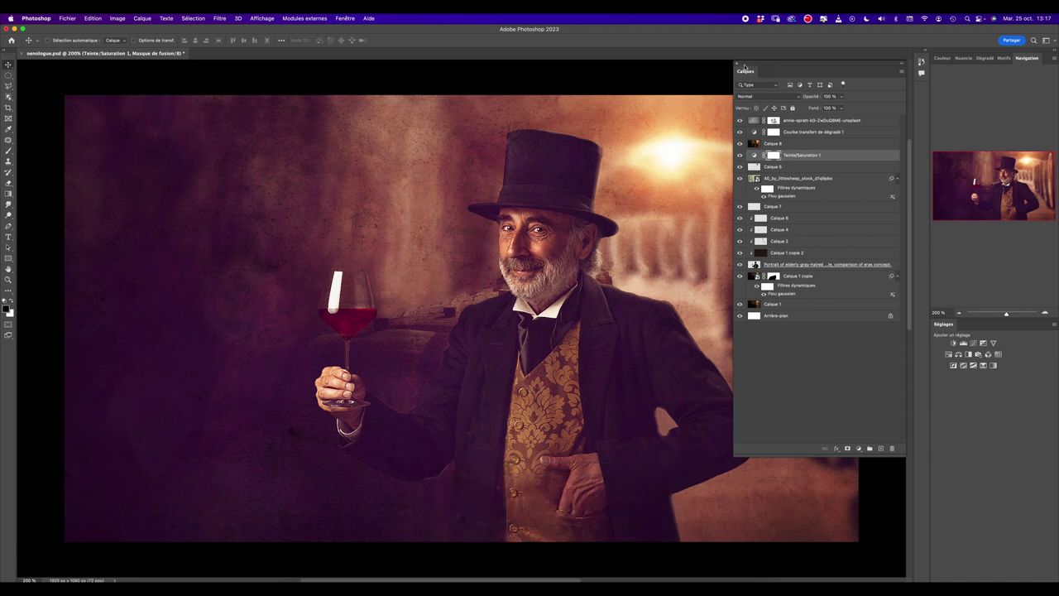
pyautogui.click(311, 581)
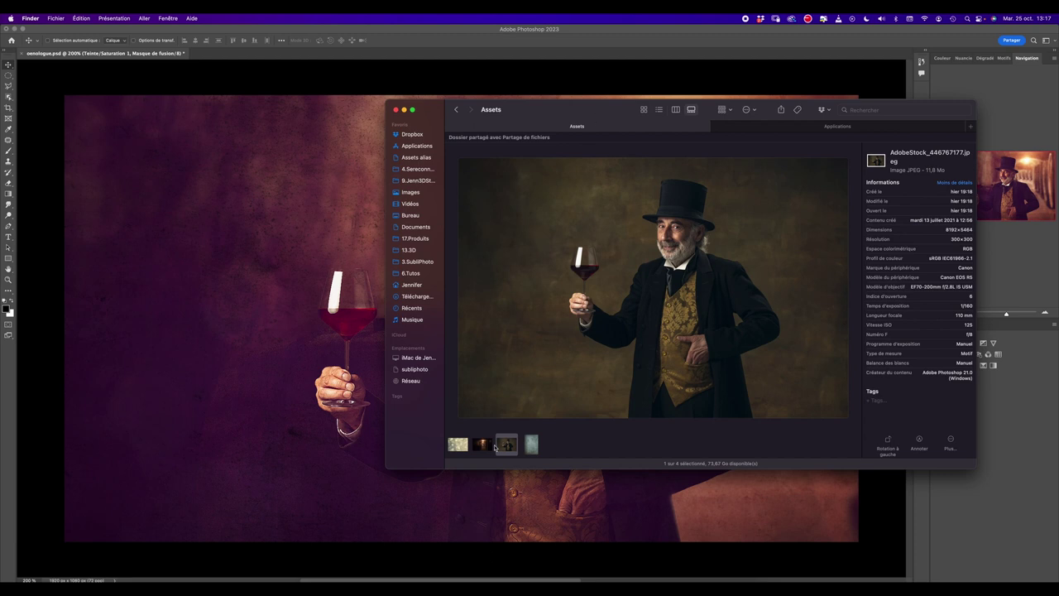
# Preview the cellar, top-hat portrait, bokeh and concrete texture assets full screen, then close Finder.
pyautogui.click(486, 447)
pyautogui.moveTo(414, 111); pyautogui.dragTo(257, 122)
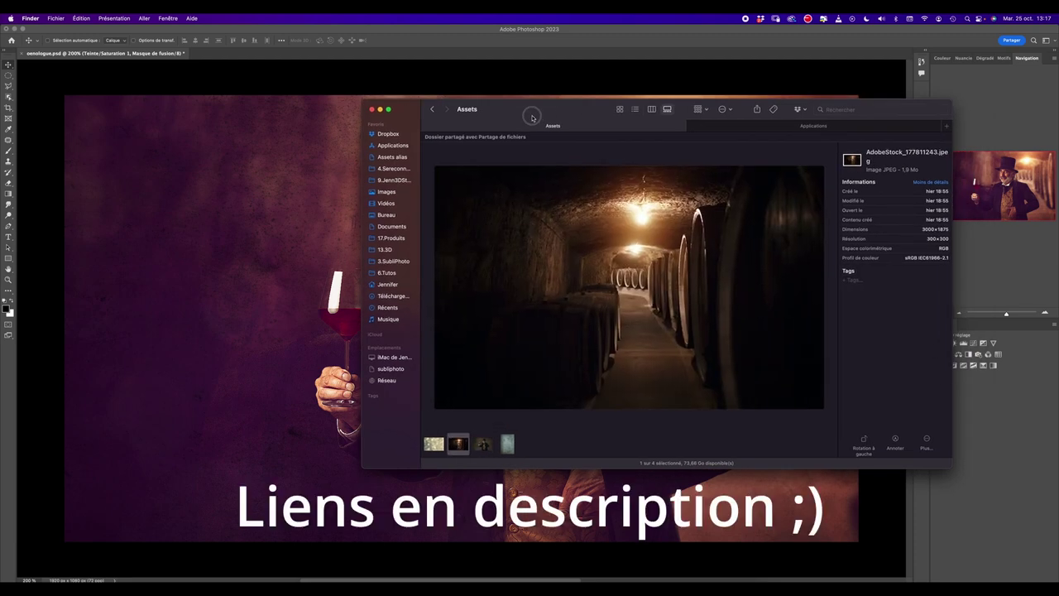
pyautogui.click(256, 121)
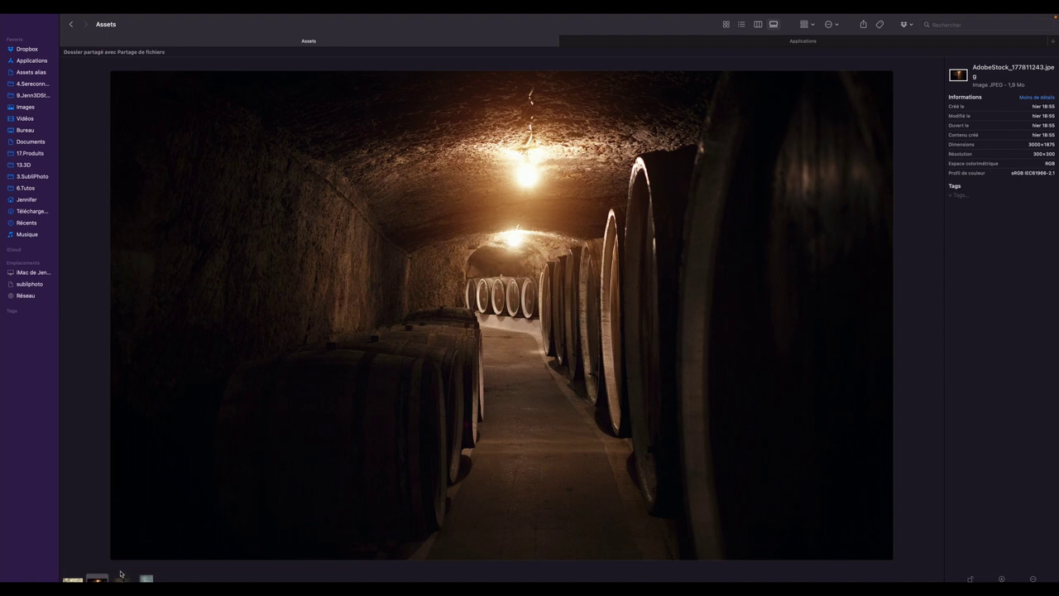
pyautogui.click(122, 578)
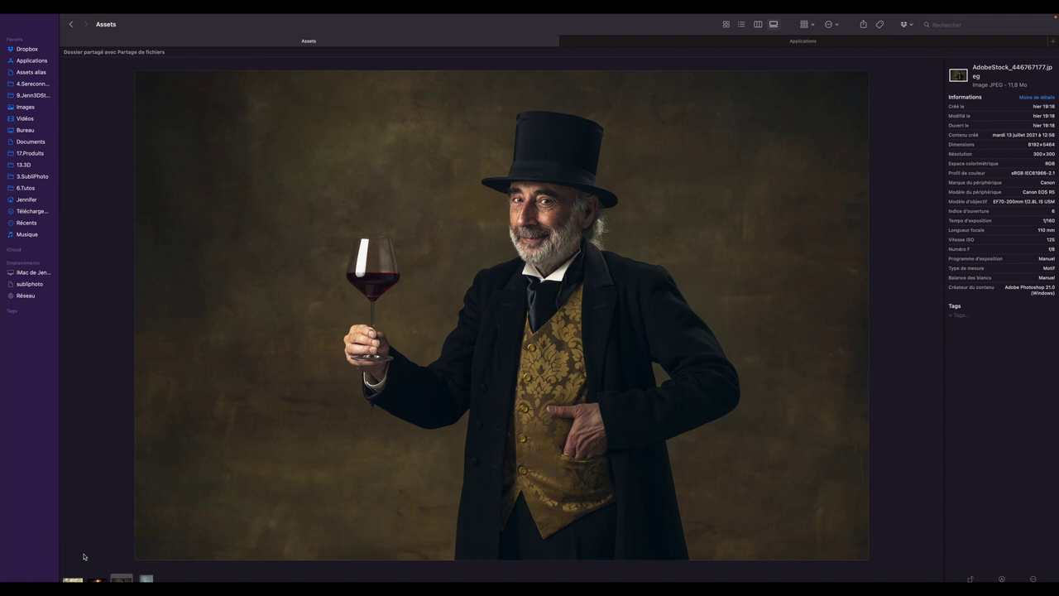
pyautogui.click(72, 578)
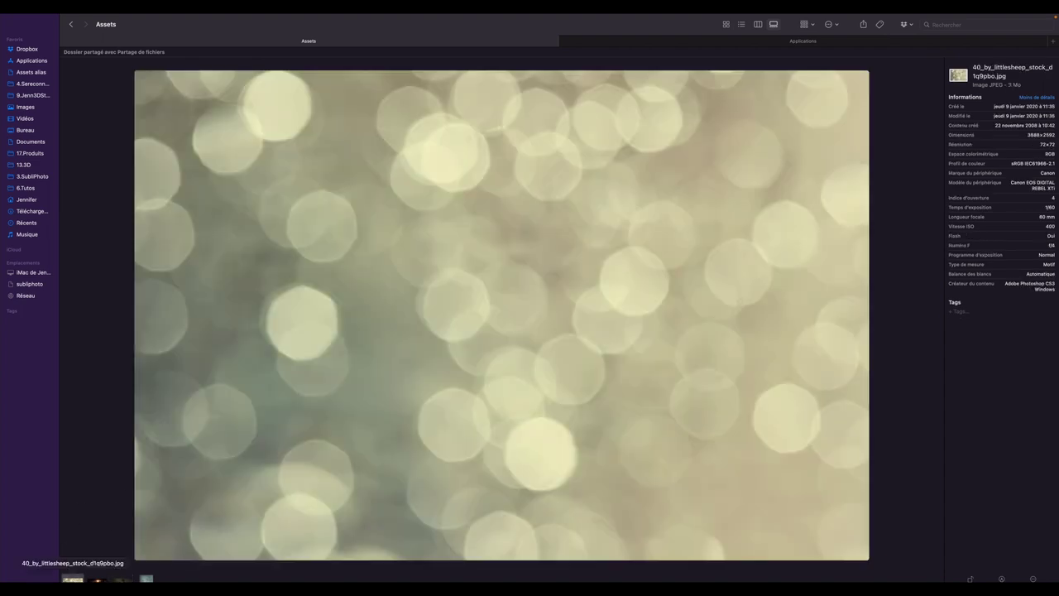
pyautogui.click(146, 579)
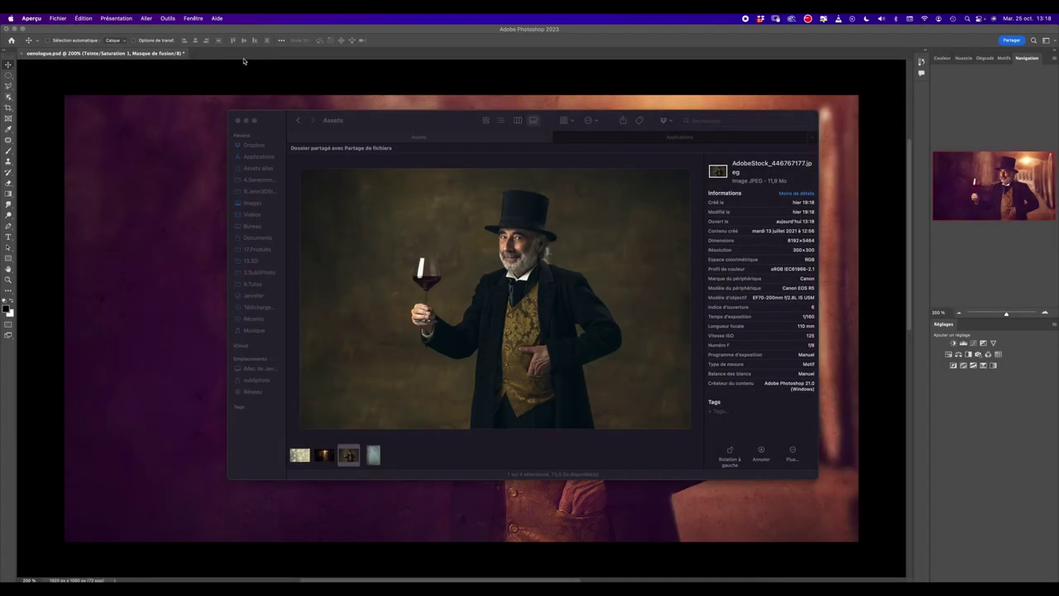
pyautogui.click(248, 58)
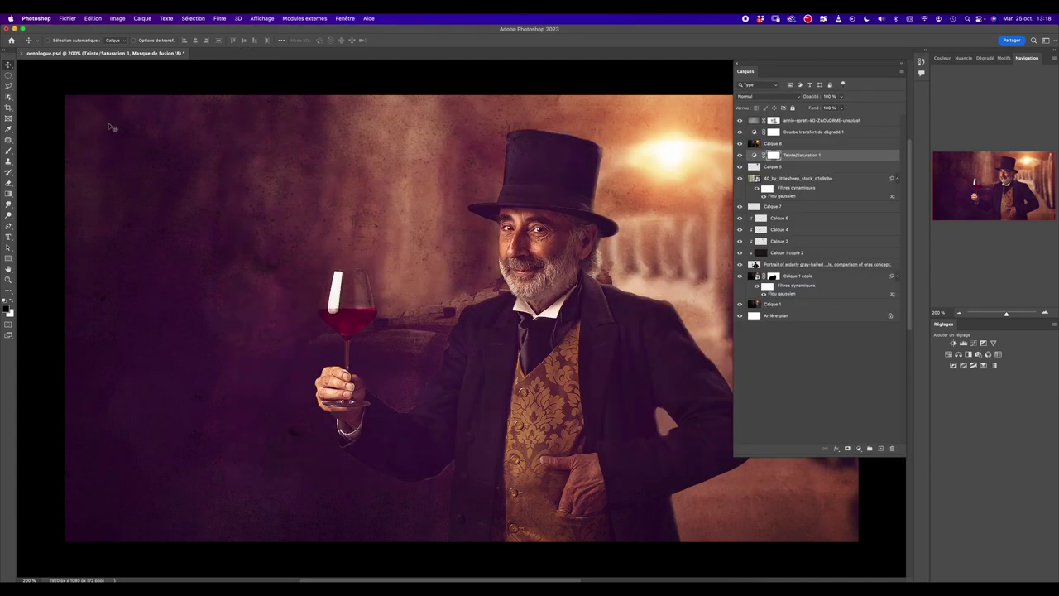
# Create a new blank 1920×1080 document from the Récent presets.
pyautogui.click(68, 18)
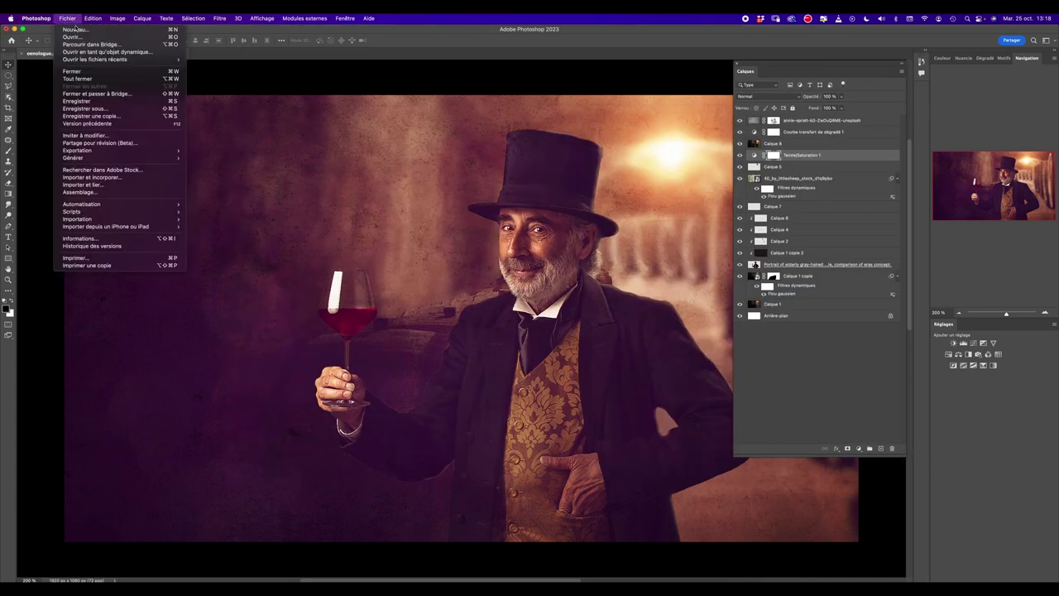
pyautogui.click(76, 30)
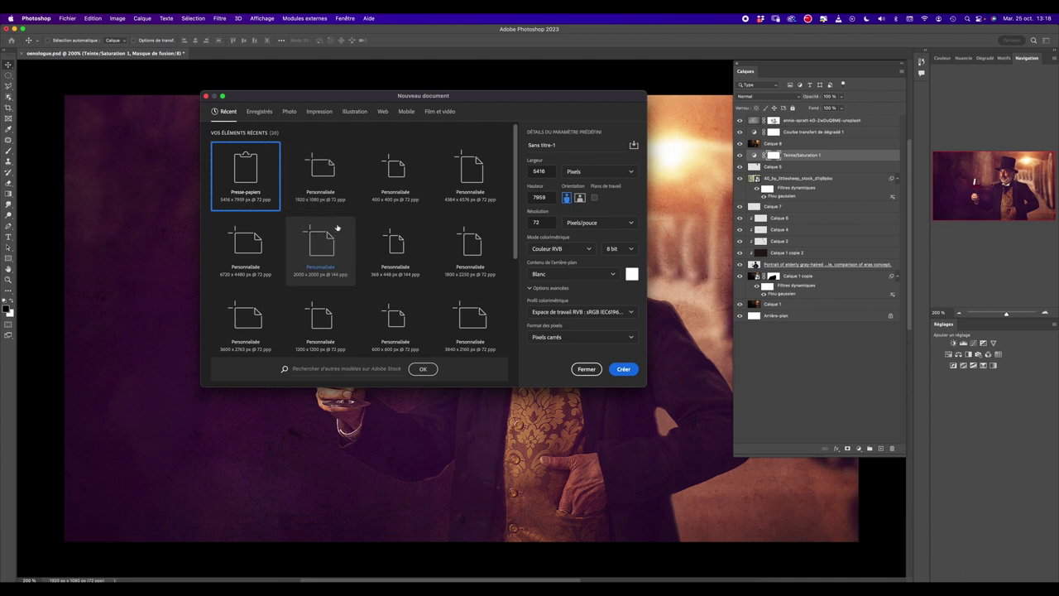
pyautogui.click(324, 172)
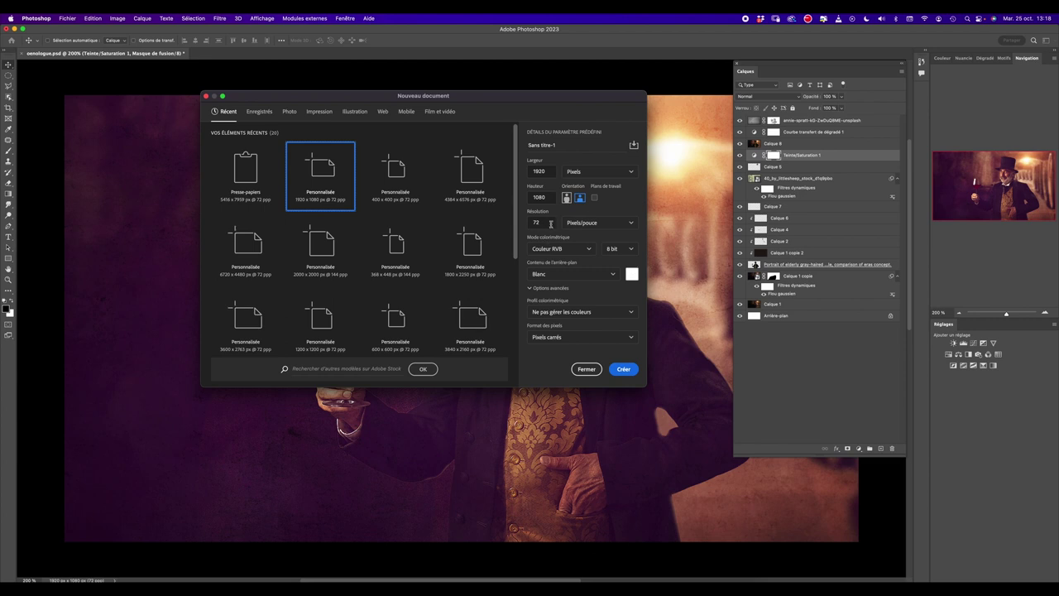
pyautogui.click(625, 370)
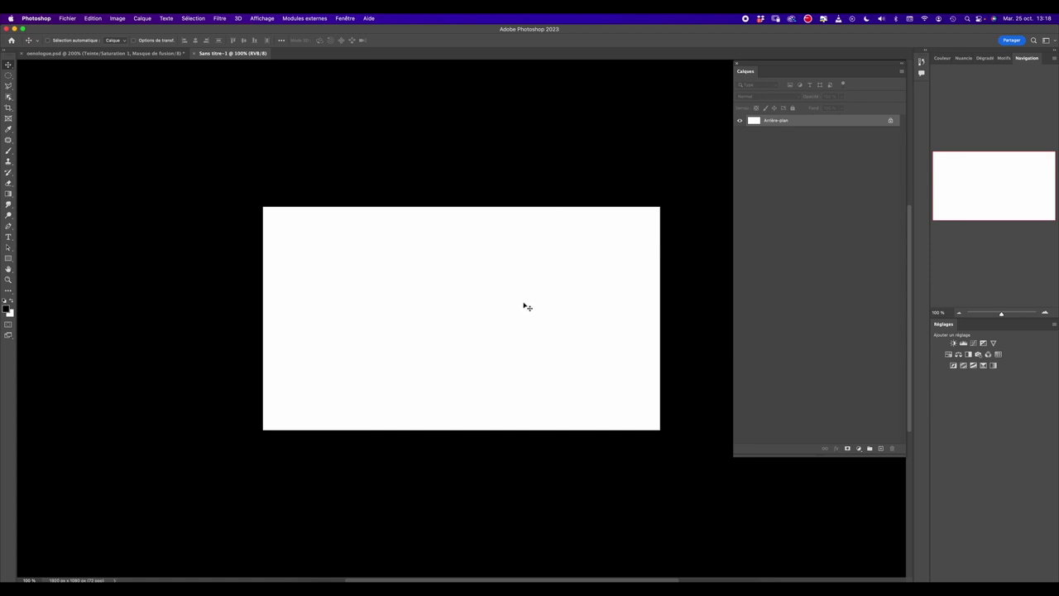
# Place the top-hat portrait file into the new document.
pyautogui.click(311, 583)
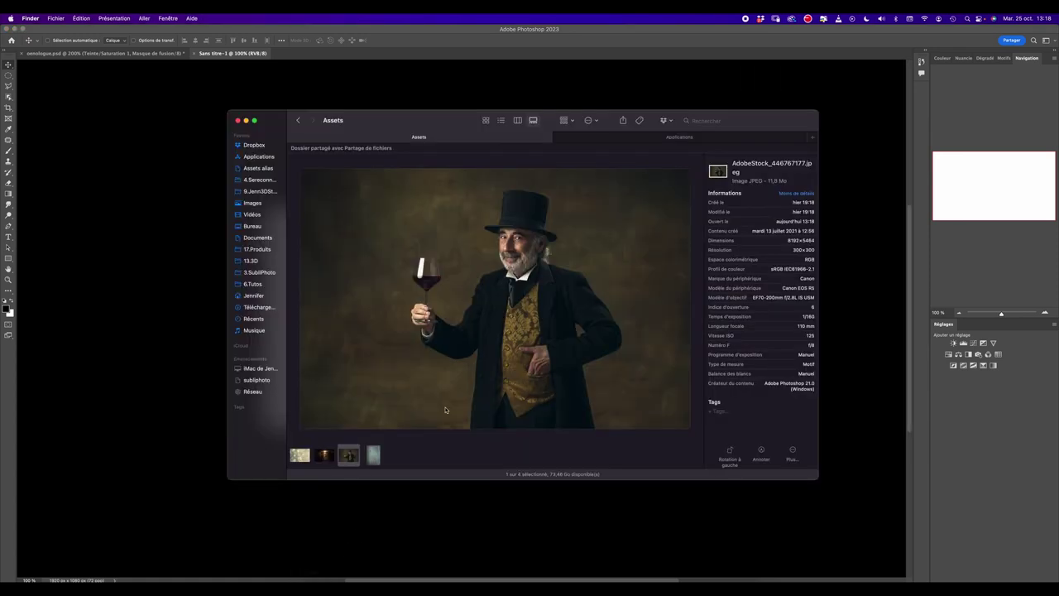
pyautogui.click(351, 465)
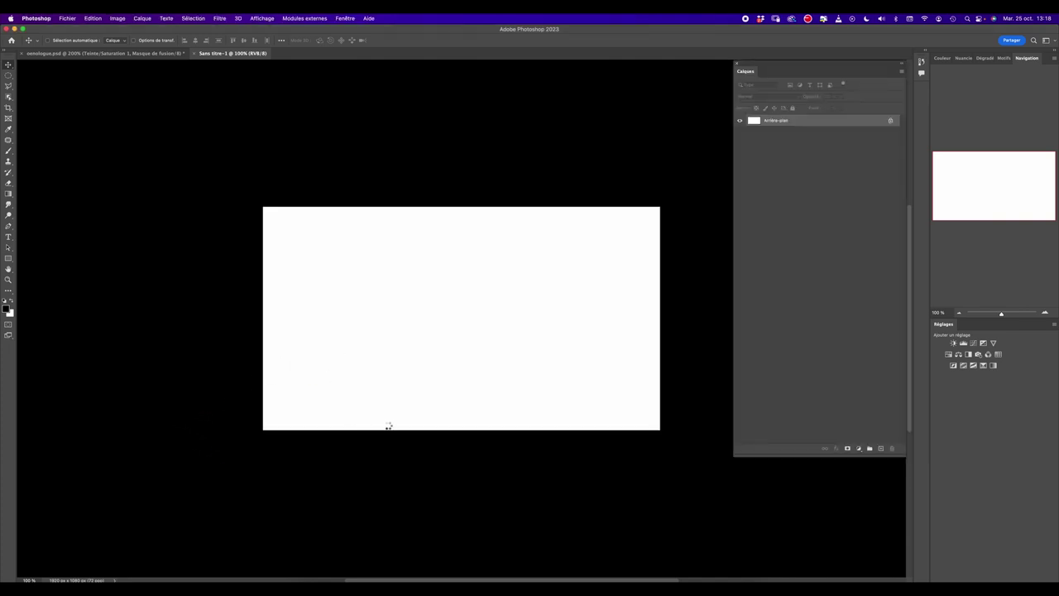
pyautogui.moveTo(173, 405); pyautogui.dragTo(421, 402)
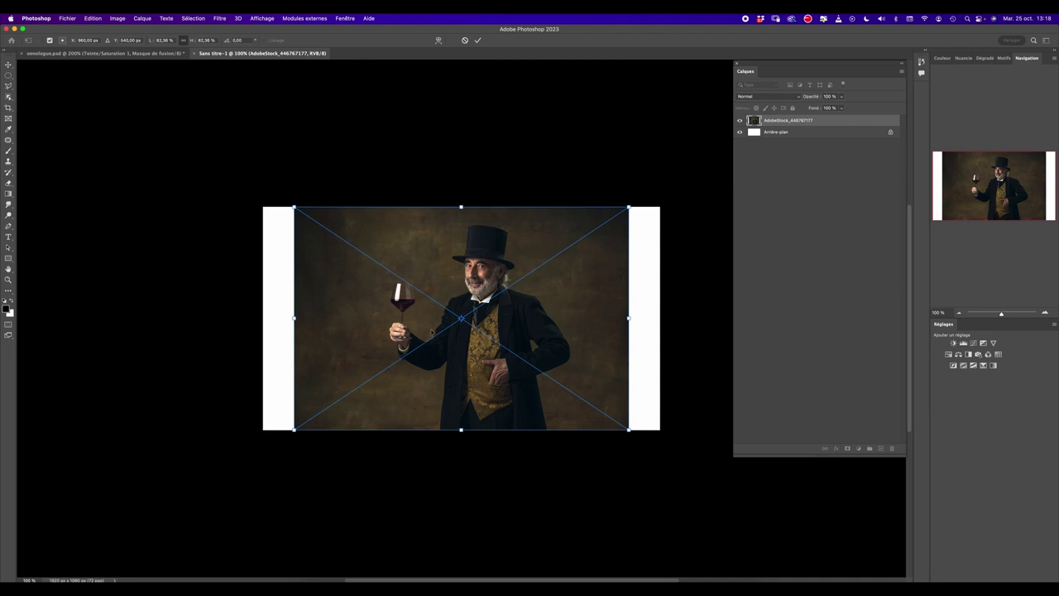
pyautogui.press('Return')
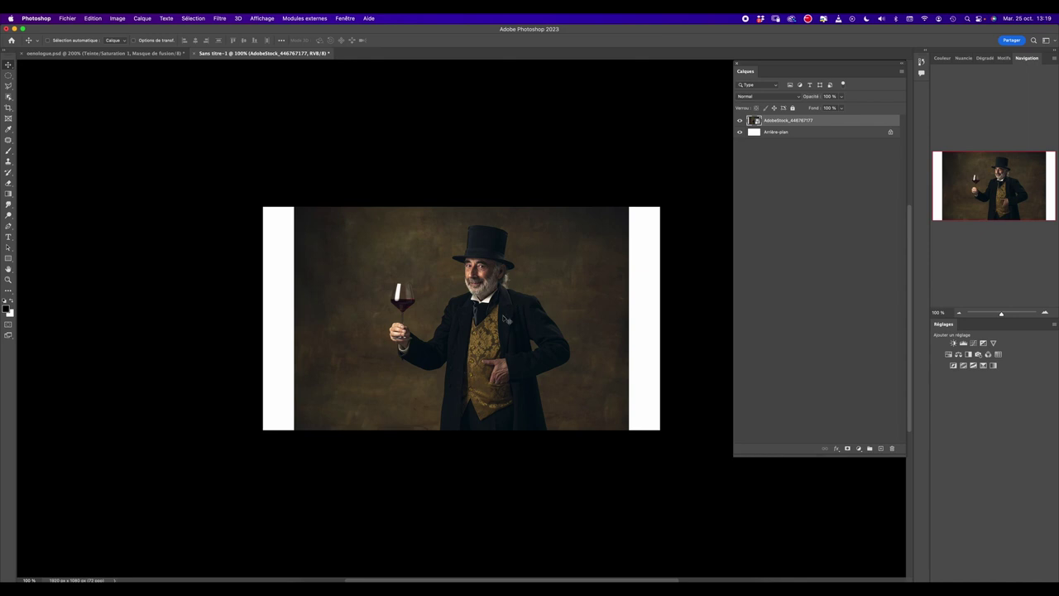
# Free-transform the portrait to cover most of the canvas and commit.
pyautogui.press('super')
pyautogui.press('super+t')
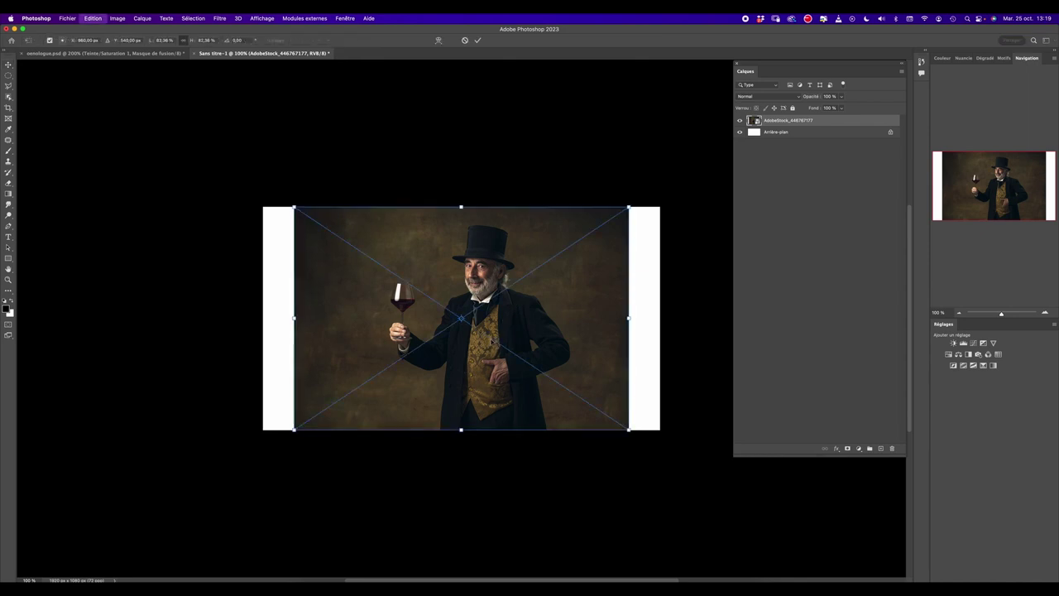
pyautogui.moveTo(461, 207); pyautogui.dragTo(463, 156)
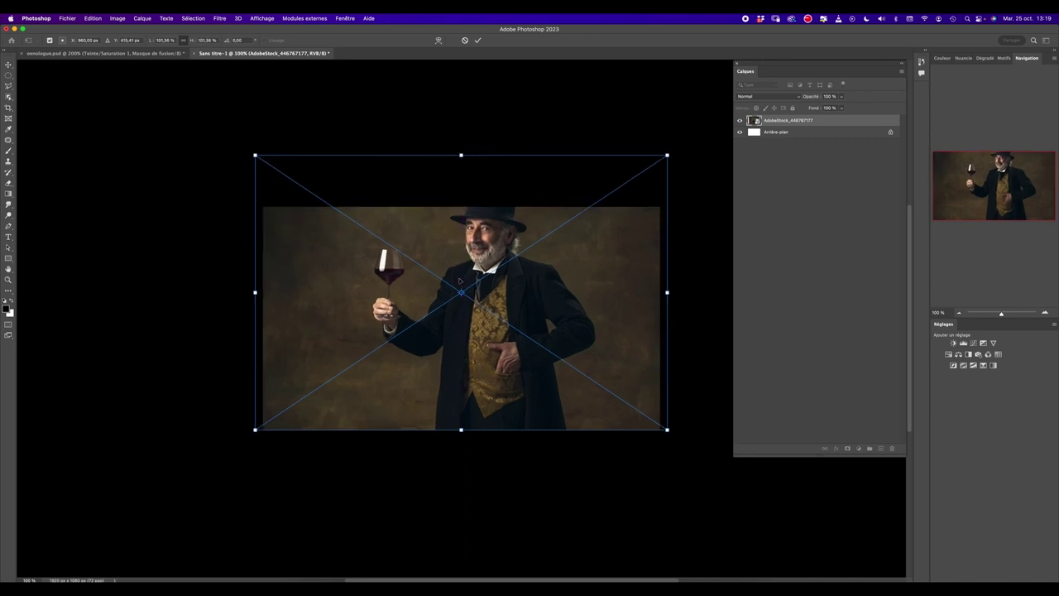
pyautogui.moveTo(461, 431); pyautogui.dragTo(461, 454)
pyautogui.moveTo(498, 362); pyautogui.dragTo(505, 396)
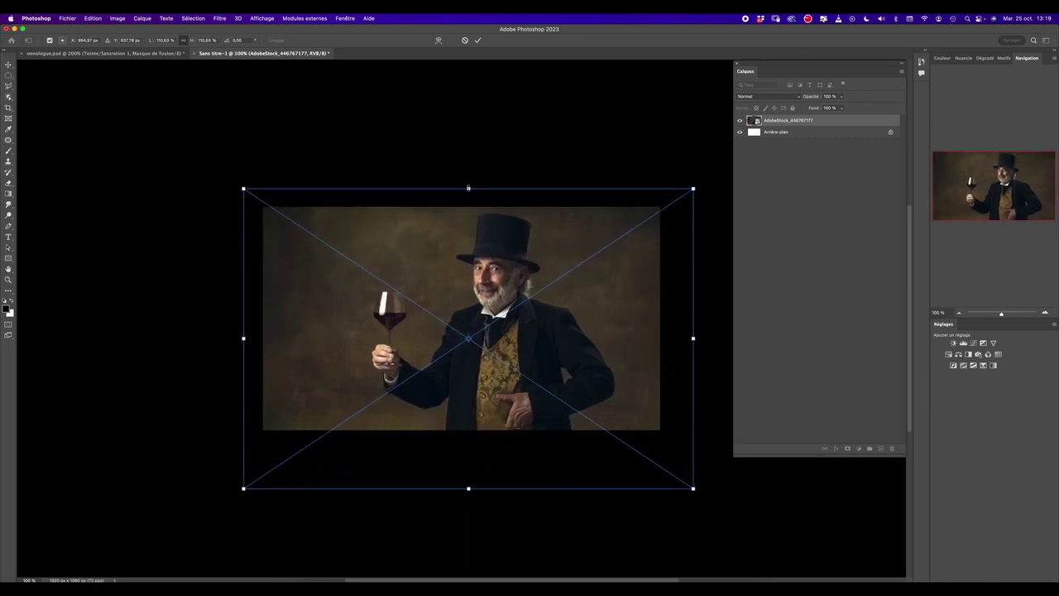
pyautogui.moveTo(469, 188); pyautogui.dragTo(469, 224)
pyautogui.moveTo(469, 262); pyautogui.dragTo(475, 246)
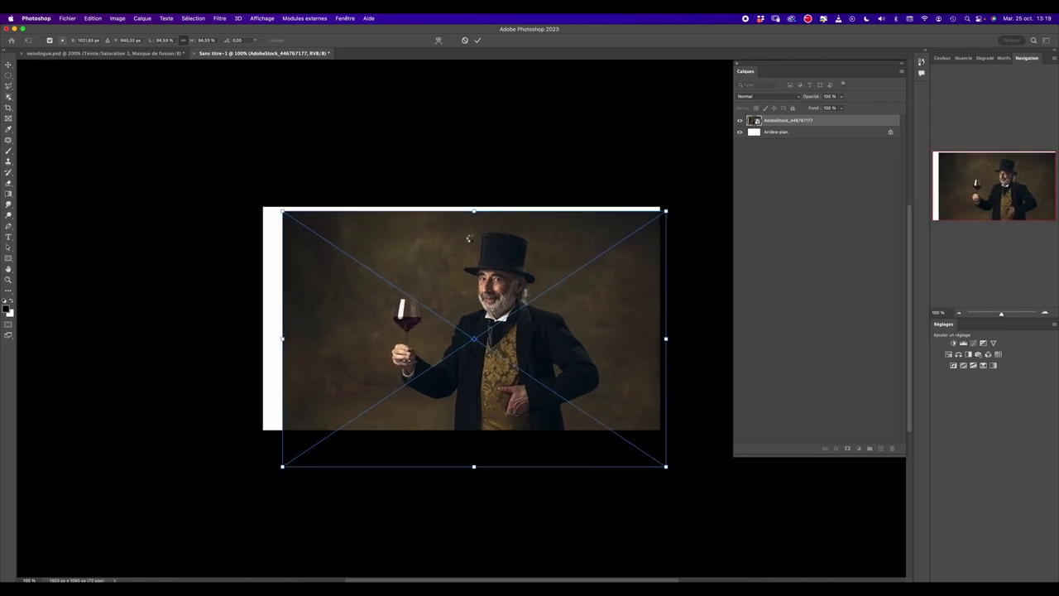
pyautogui.press('Return')
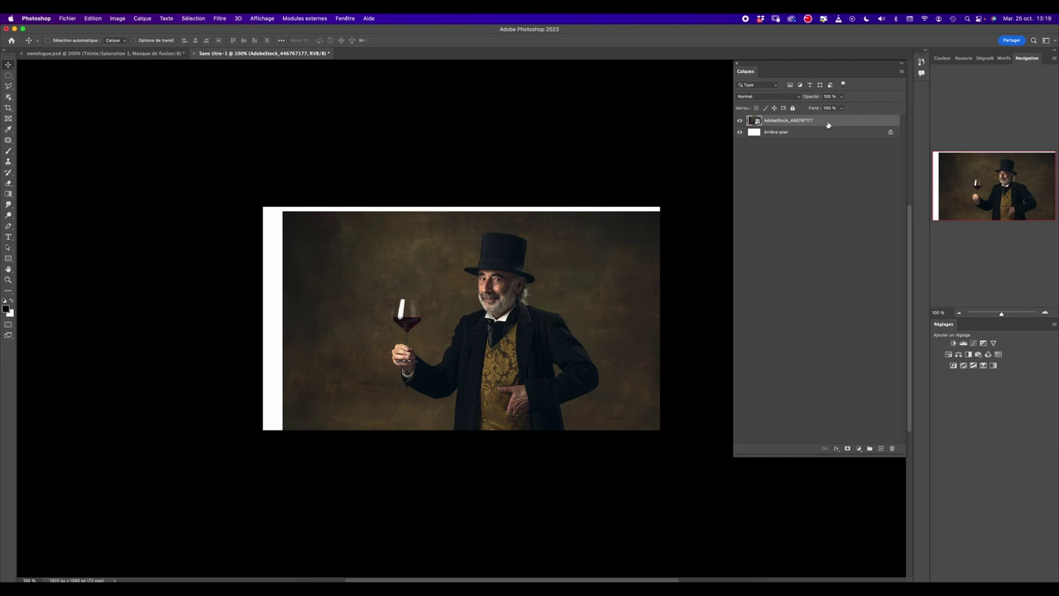
# Rasterize the portrait layer and select the man as the subject.
pyautogui.rightClick(822, 122)
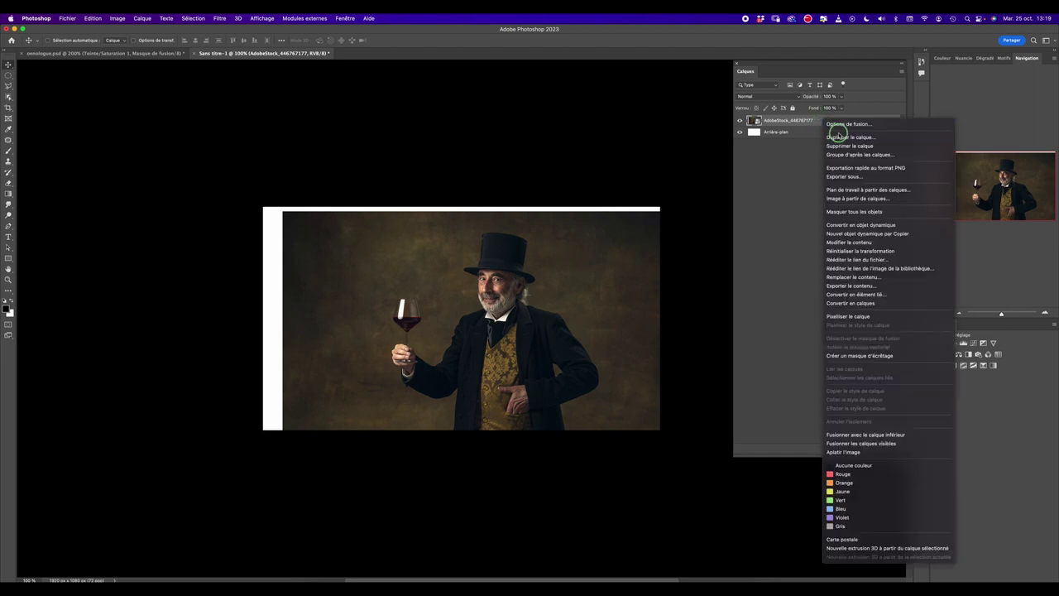
pyautogui.click(853, 316)
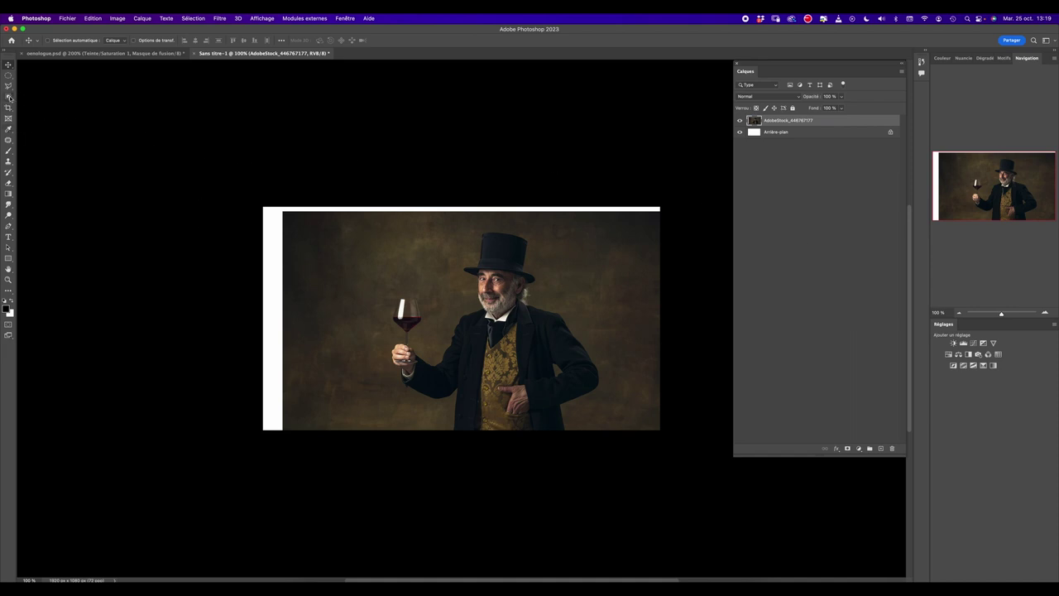
pyautogui.click(10, 97)
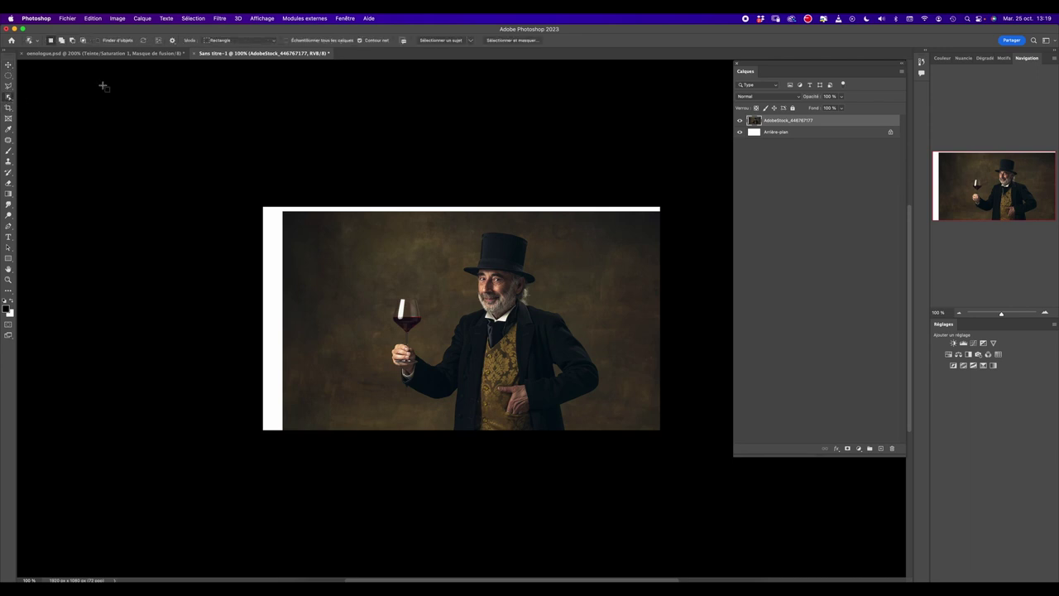
pyautogui.click(440, 41)
pyautogui.press('super+plus')
pyautogui.press('super+plus')
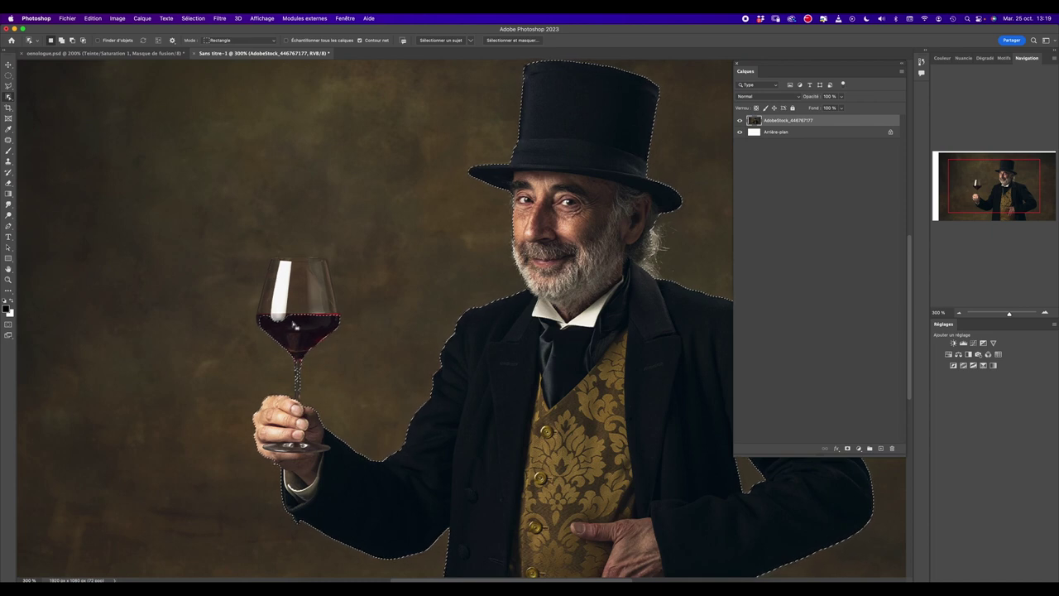
# Add the wine glass to the selection and enter Select and Mask.
pyautogui.click(61, 39)
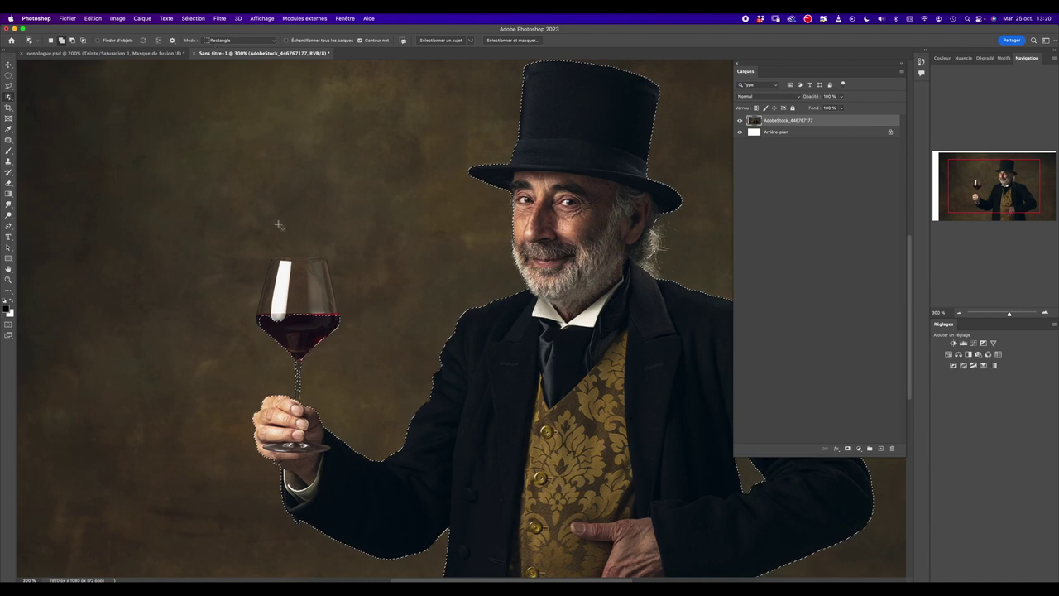
pyautogui.moveTo(239, 243); pyautogui.dragTo(358, 341)
pyautogui.moveTo(537, 344)
pyautogui.mouseDown()
pyautogui.moveTo(458, 248)
pyautogui.moveTo(319, 300)
pyautogui.moveTo(356, 363)
pyautogui.mouseUp()
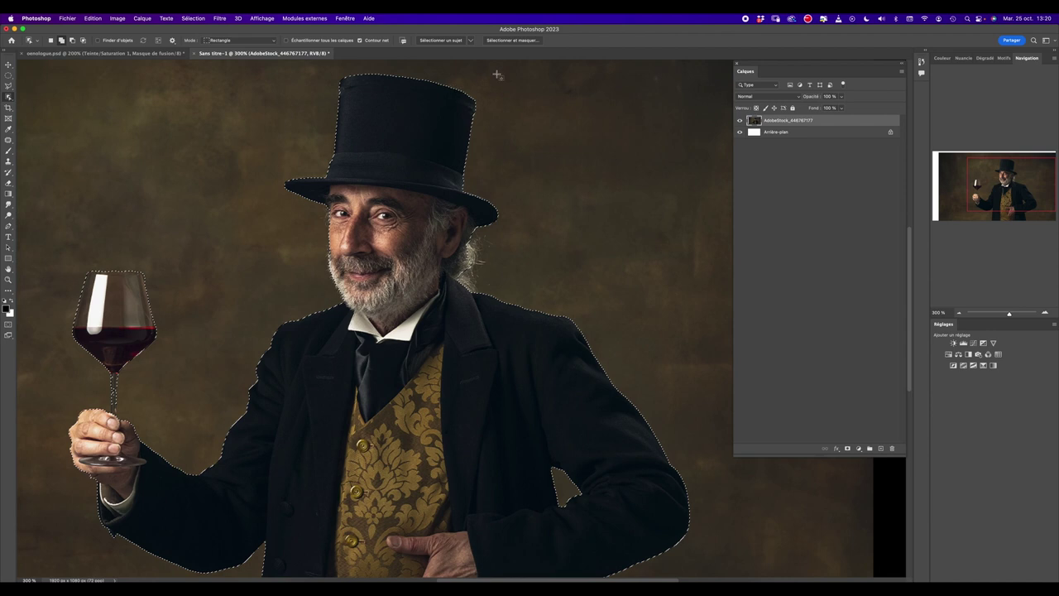
pyautogui.click(513, 40)
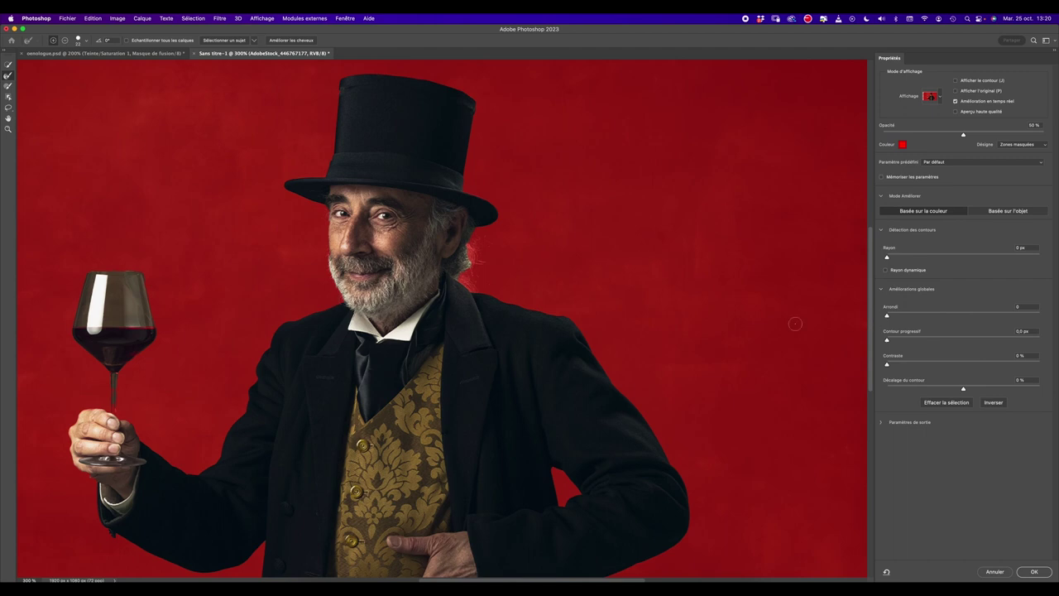
# Refine the hair strands beside the head and paint more of the hat into the selection.
pyautogui.moveTo(516, 395)
pyautogui.mouseDown()
pyautogui.moveTo(562, 355)
pyautogui.moveTo(601, 274)
pyautogui.moveTo(598, 303)
pyautogui.mouseUp()
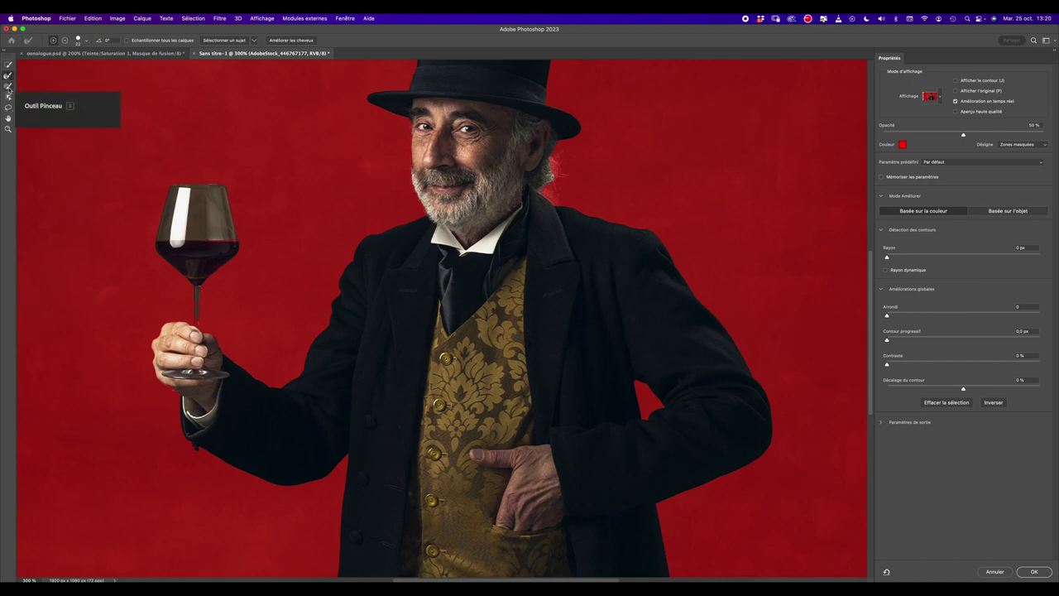
pyautogui.click(8, 75)
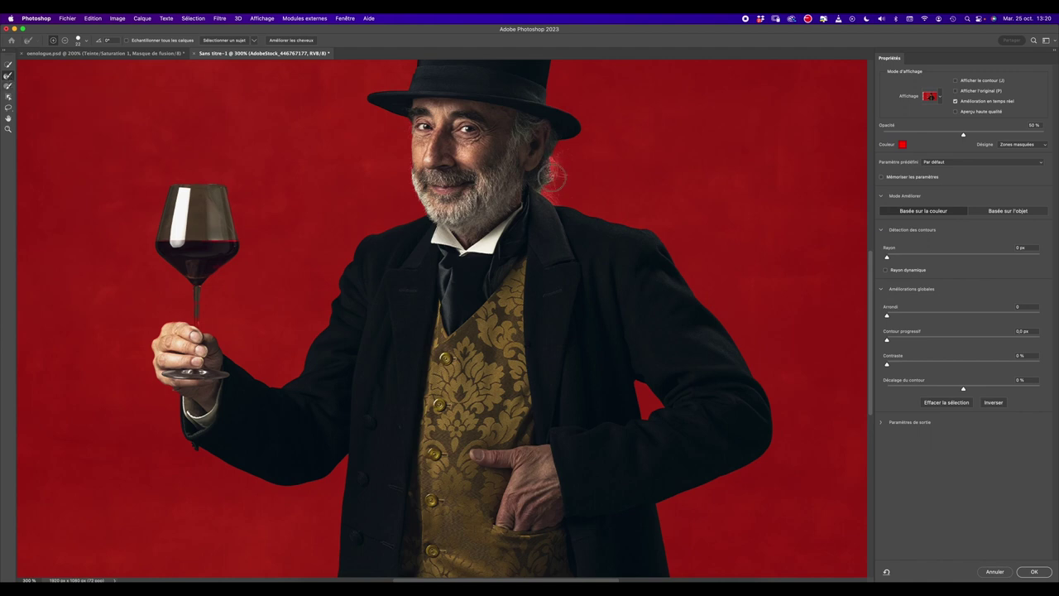
pyautogui.moveTo(554, 162); pyautogui.dragTo(551, 177)
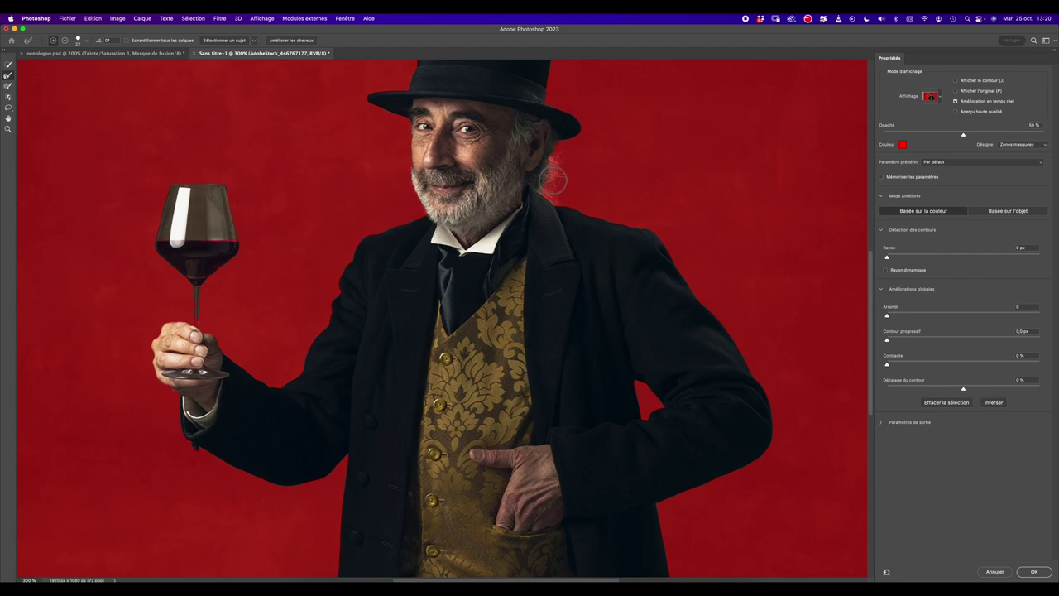
pyautogui.click(10, 66)
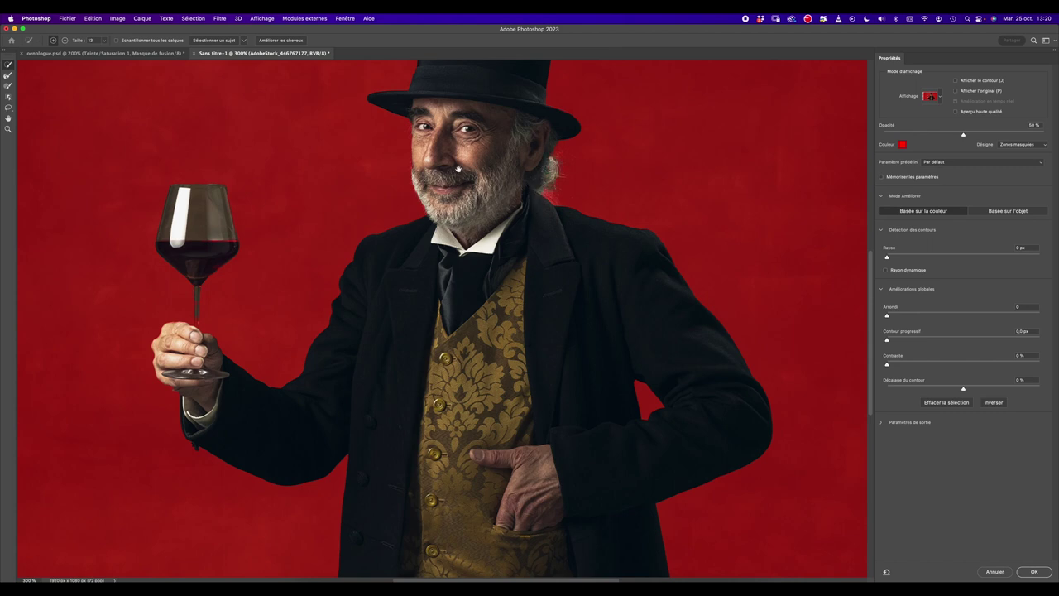
pyautogui.moveTo(457, 170); pyautogui.dragTo(464, 213)
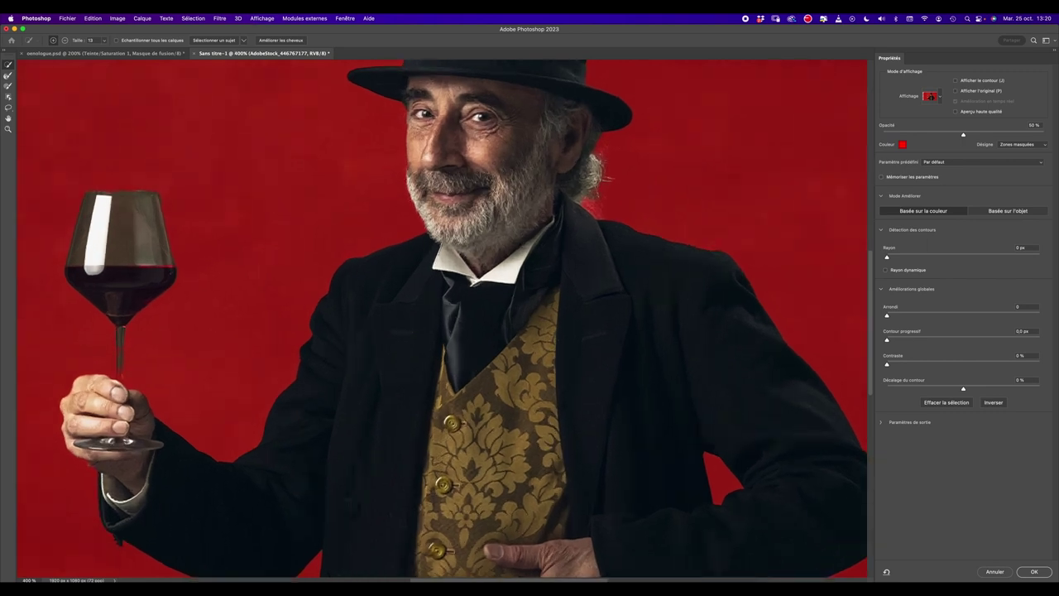
pyautogui.press('super+plus')
pyautogui.press('super+plus')
pyautogui.scroll(2, 408, 199)
pyautogui.scroll(4, 408, 199)
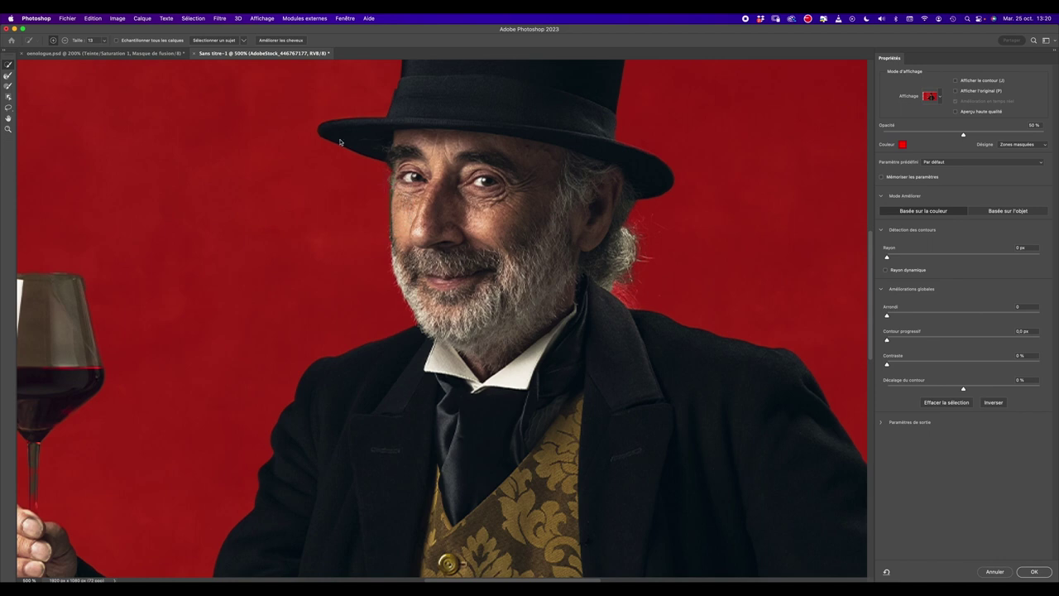
# Brush the glass stem into the selection.
pyautogui.click(8, 88)
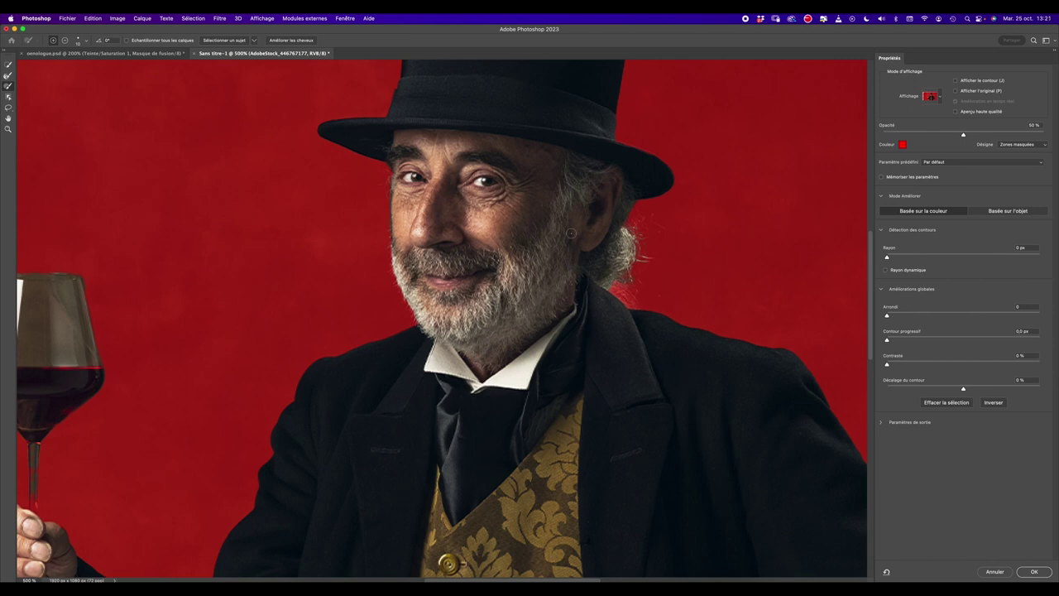
pyautogui.scroll(-3, 571, 211)
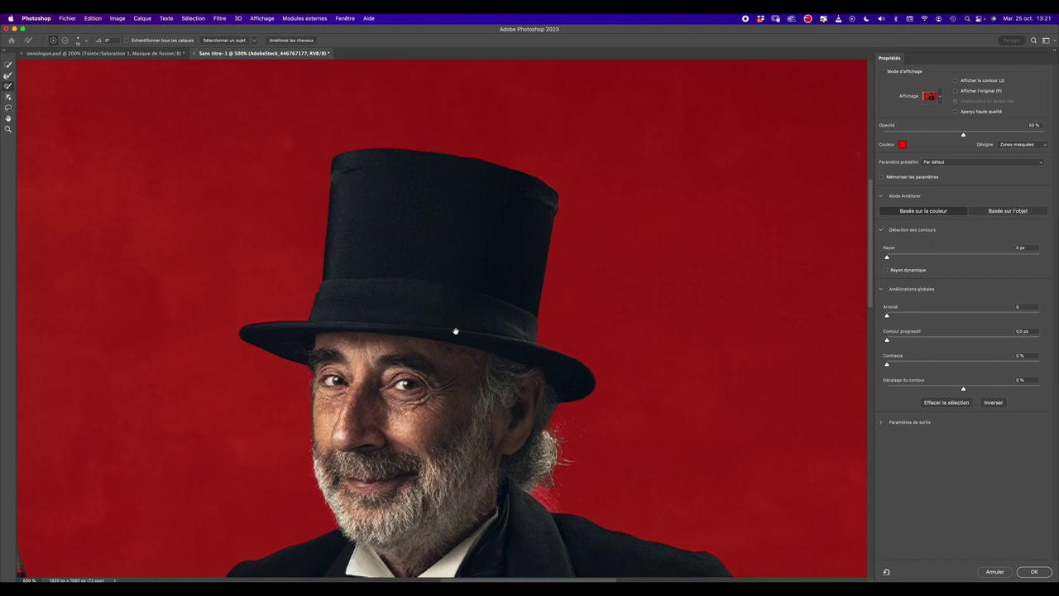
pyautogui.scroll(-10, 455, 331)
pyautogui.hscroll(-8, 455, 331)
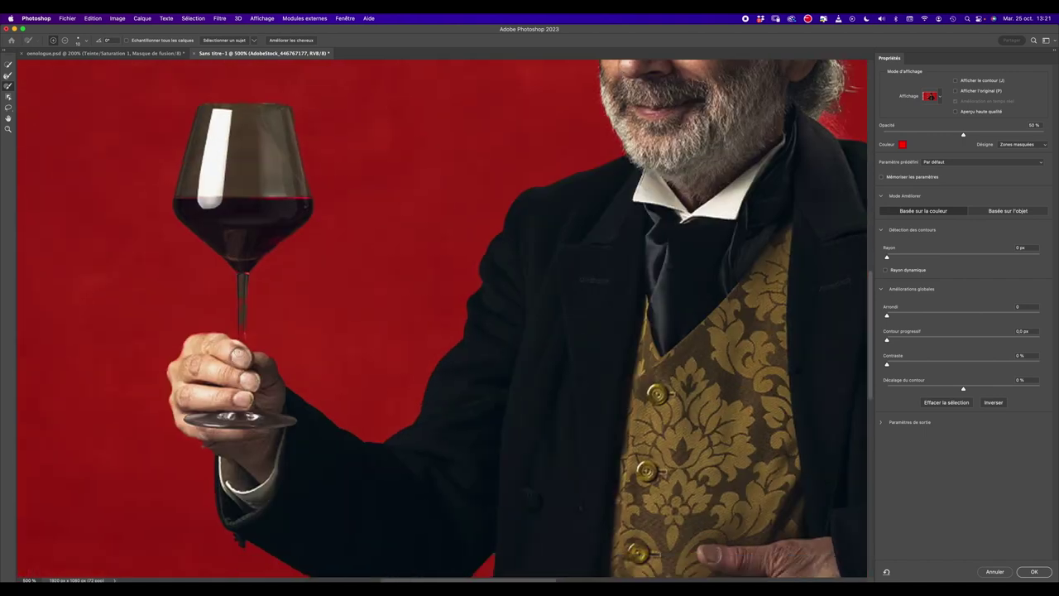
pyautogui.moveTo(245, 329); pyautogui.dragTo(241, 331)
pyautogui.click(65, 41)
pyautogui.moveTo(300, 451); pyautogui.dragTo(227, 263)
pyautogui.moveTo(497, 366); pyautogui.dragTo(214, 495)
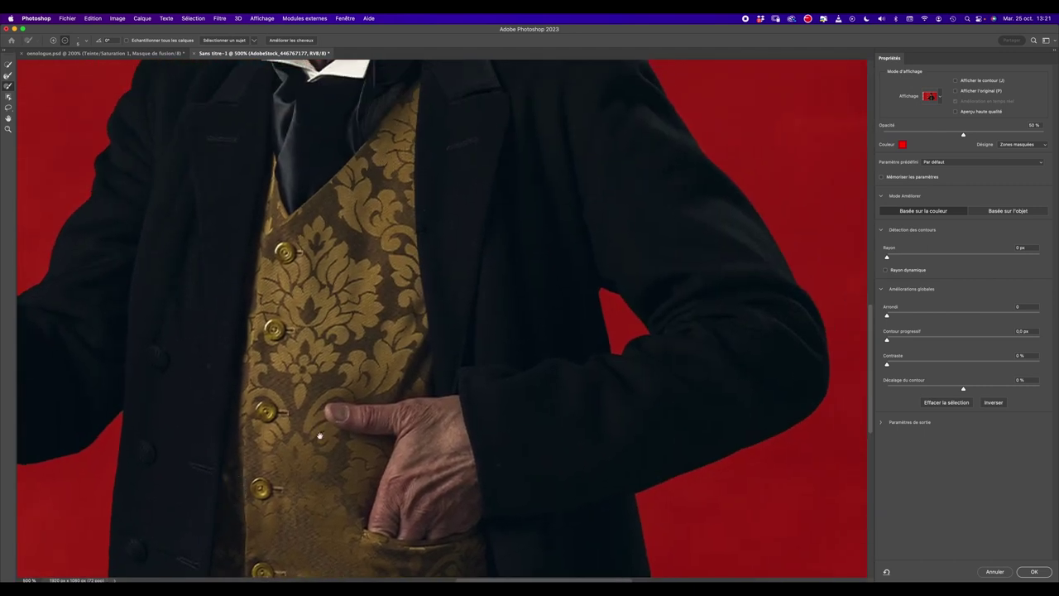
# Set the edge feather to 0.7 px and accept the refined selection.
pyautogui.moveTo(889, 341); pyautogui.dragTo(890, 341)
pyautogui.moveTo(892, 341); pyautogui.dragTo(891, 340)
pyautogui.scroll(2, 687, 306)
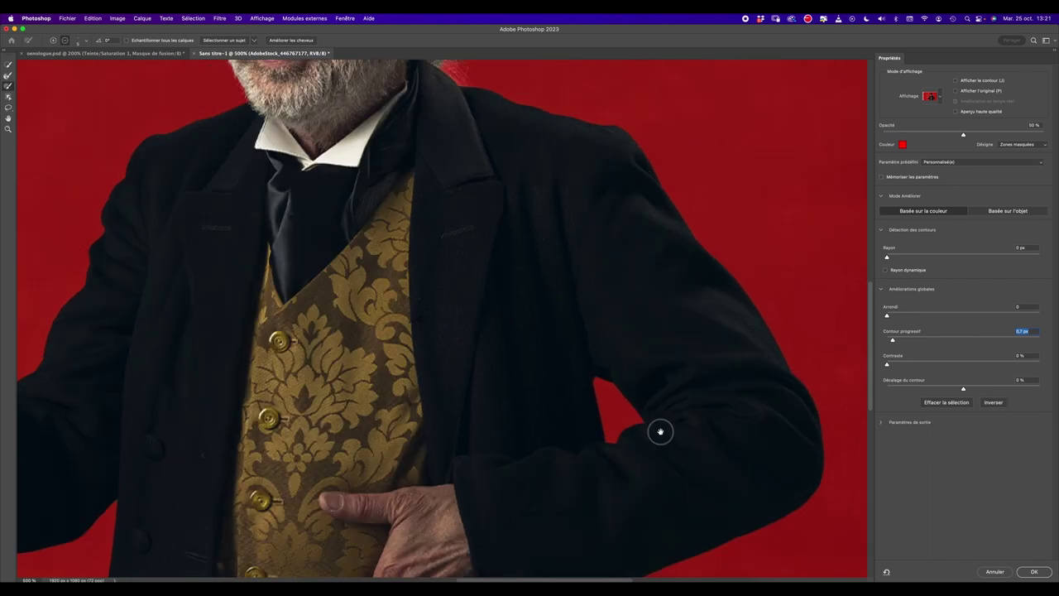
pyautogui.scroll(3, 659, 430)
pyautogui.scroll(3, 655, 471)
pyautogui.scroll(2, 574, 402)
pyautogui.scroll(2, 469, 430)
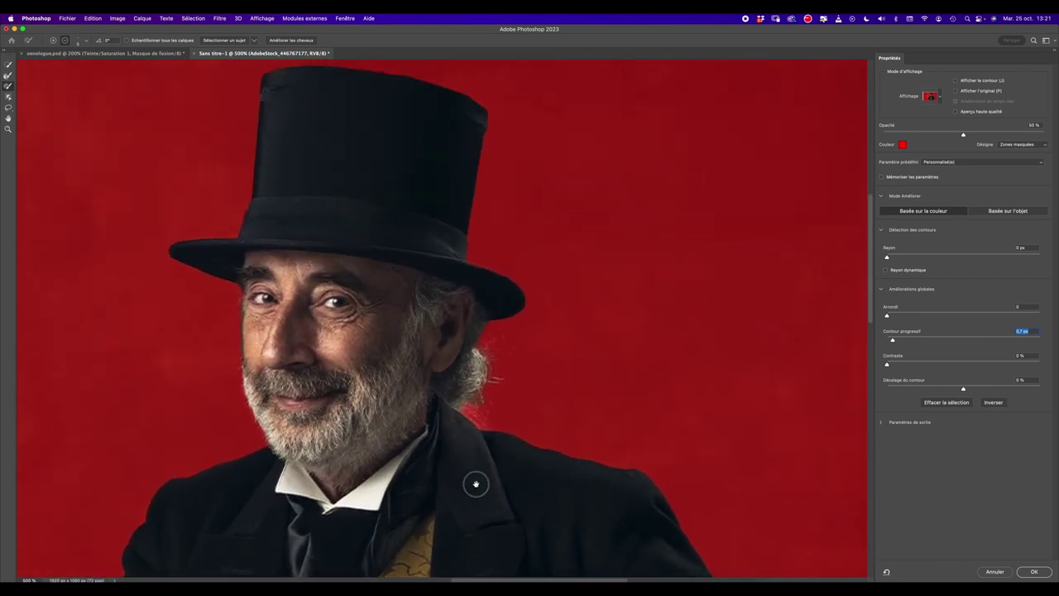
pyautogui.scroll(-5, 529, 348)
pyautogui.scroll(-2, 584, 218)
pyautogui.click(1039, 571)
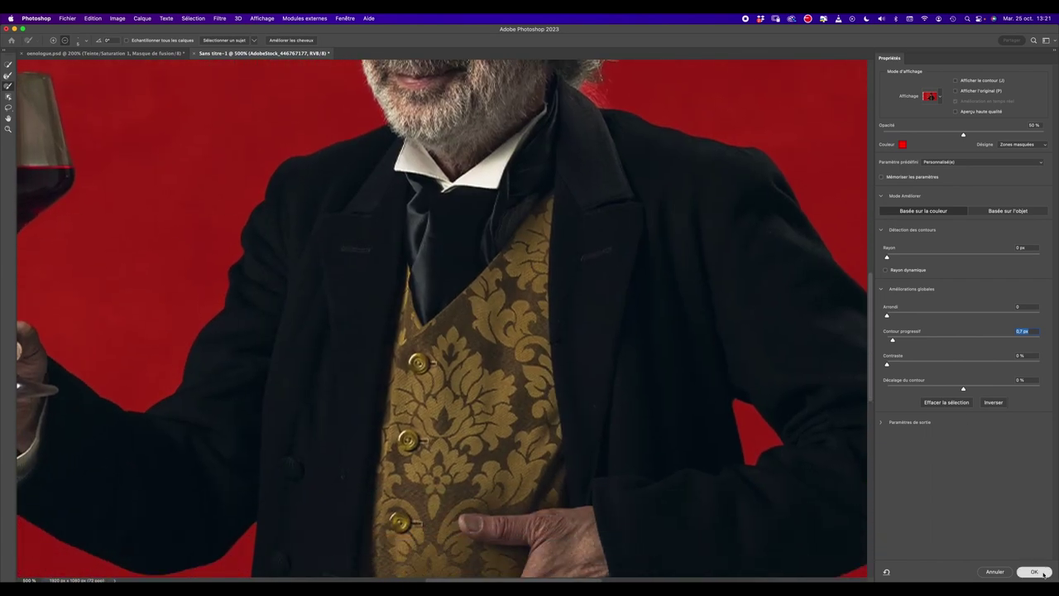
pyautogui.press('super+1')
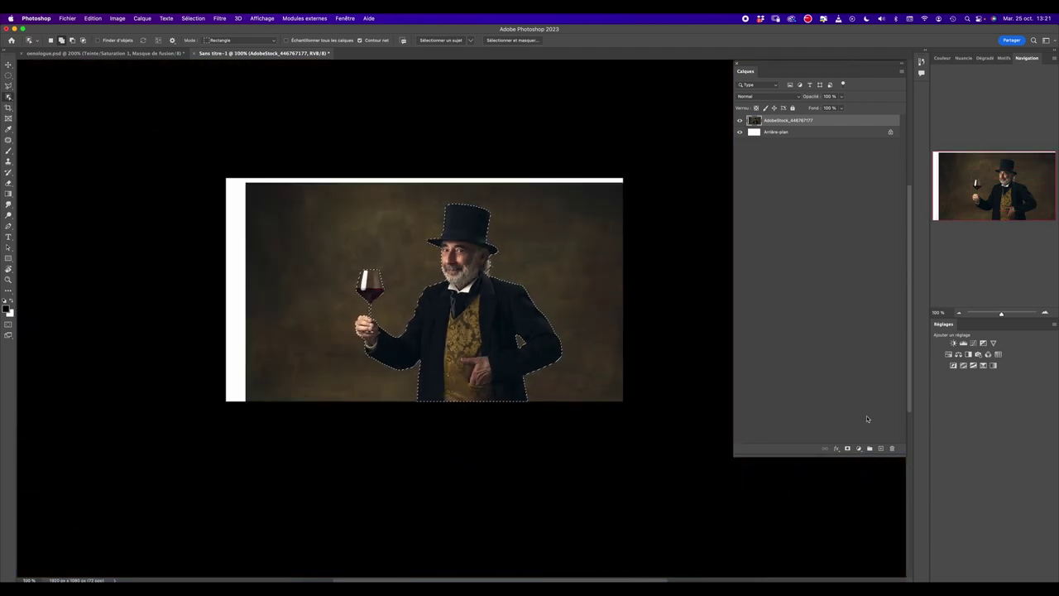
# Mask out the brown backdrop, duplicate the masked layer and hide the original.
pyautogui.click(848, 448)
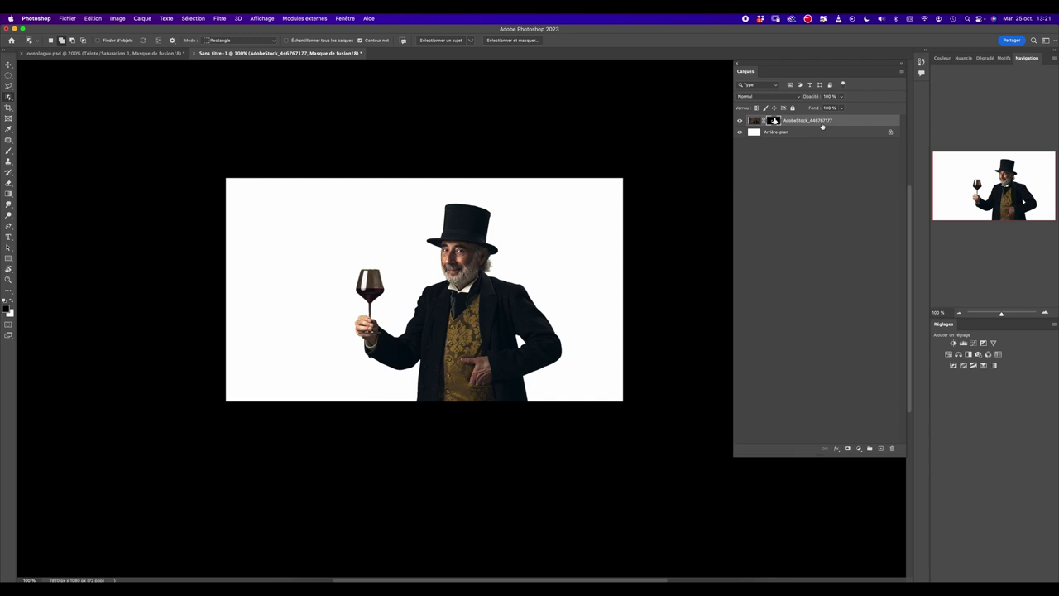
pyautogui.hotkey('ctrl', 'j')
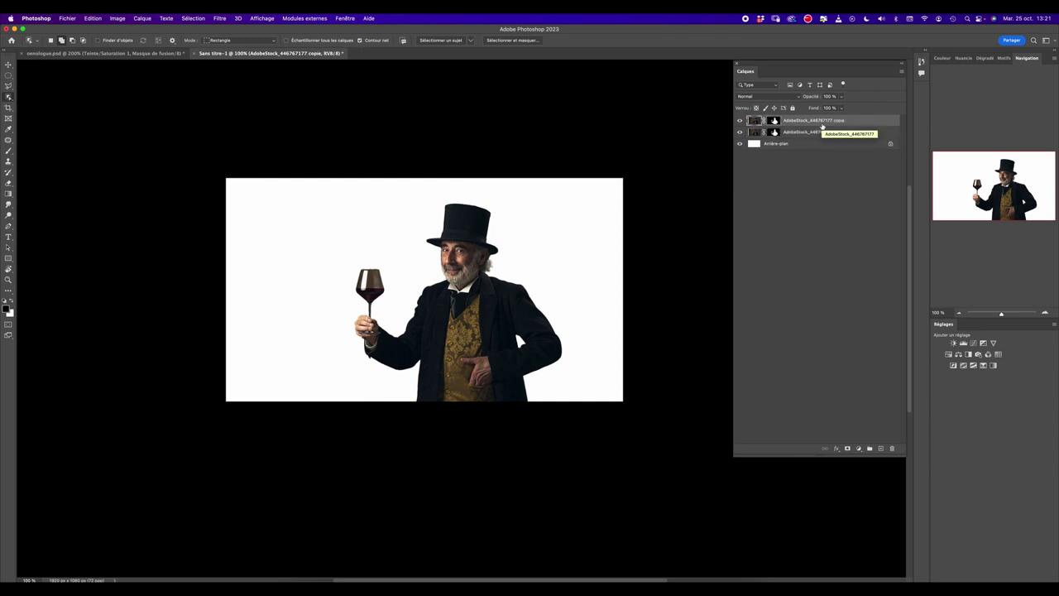
pyautogui.click(741, 132)
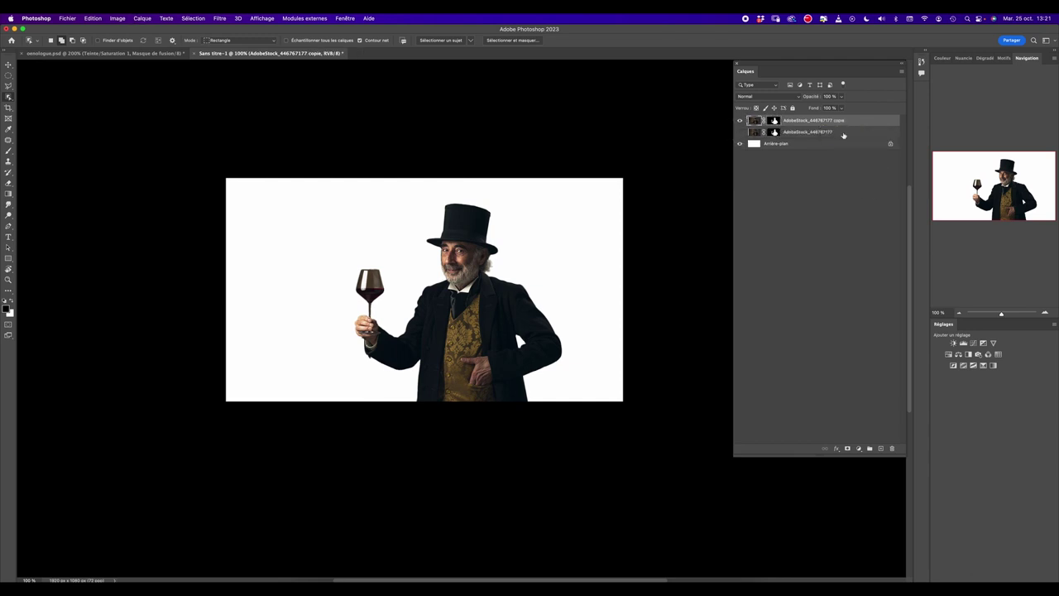
# Put the hidden original layer into a collapsed group named Backup.
pyautogui.click(844, 132)
pyautogui.rightClick(844, 132)
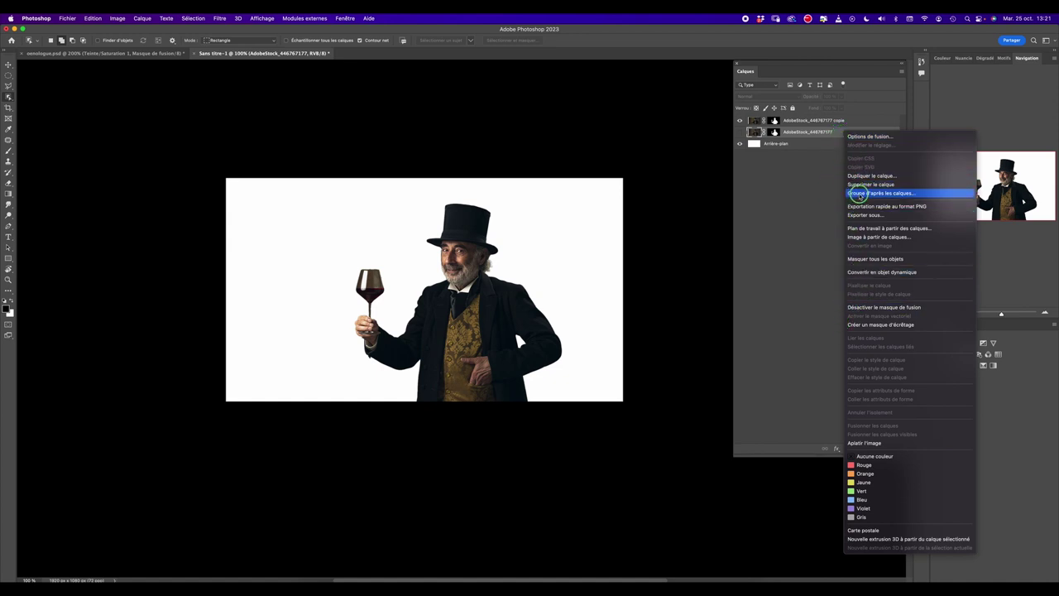
pyautogui.click(860, 193)
pyautogui.press('BackSpace')
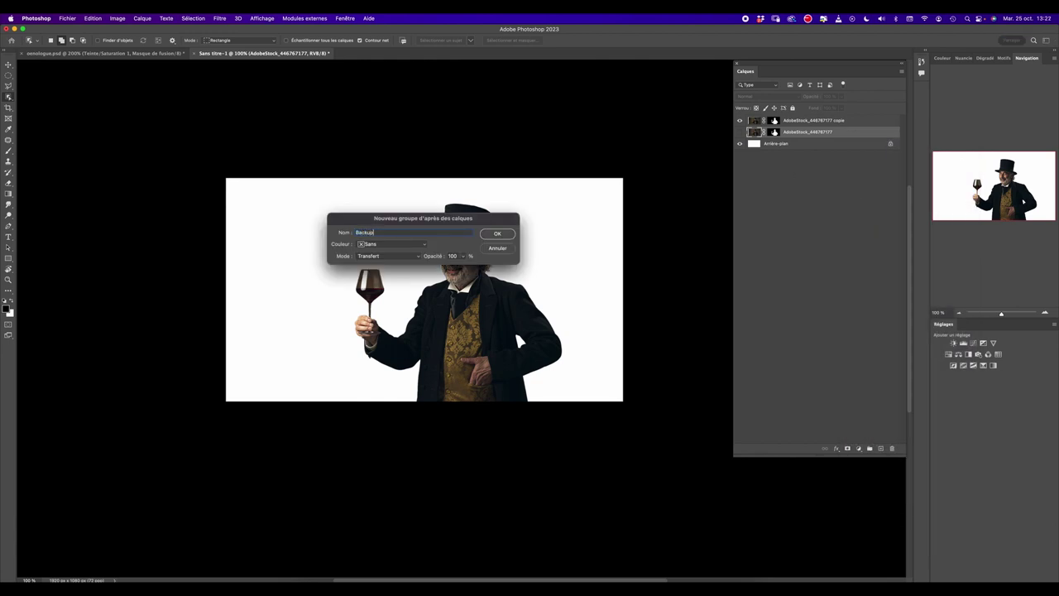
pyautogui.press('Return')
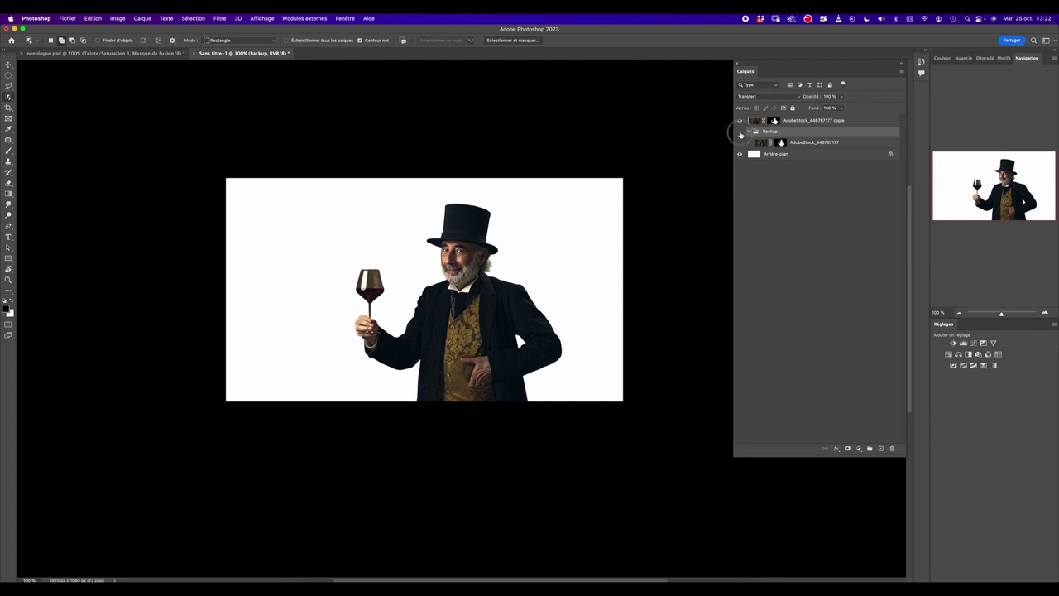
pyautogui.click(748, 132)
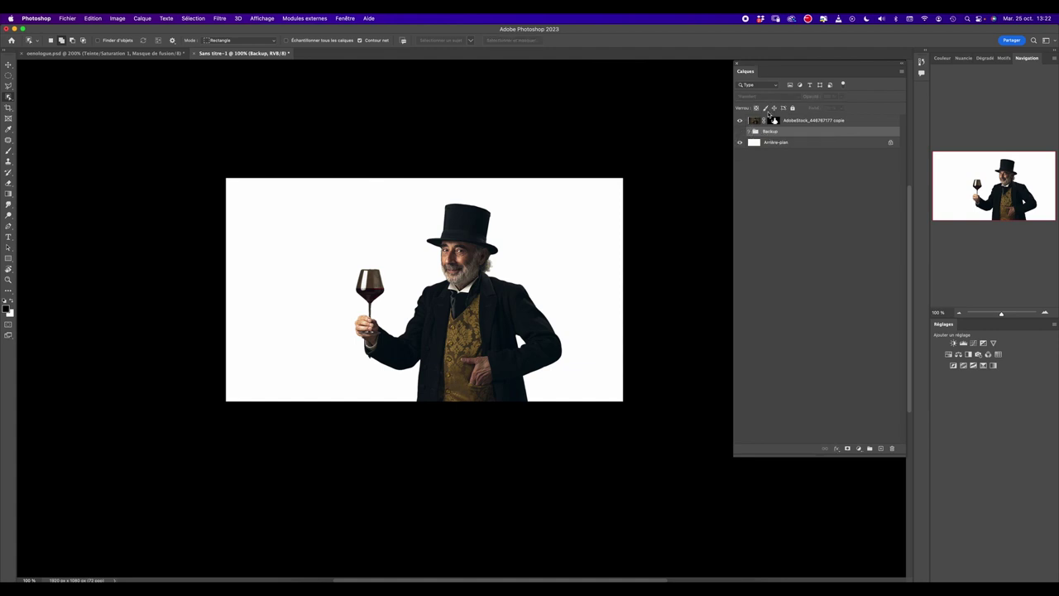
# Apply the copy layer's mask permanently to its pixels.
pyautogui.click(774, 121)
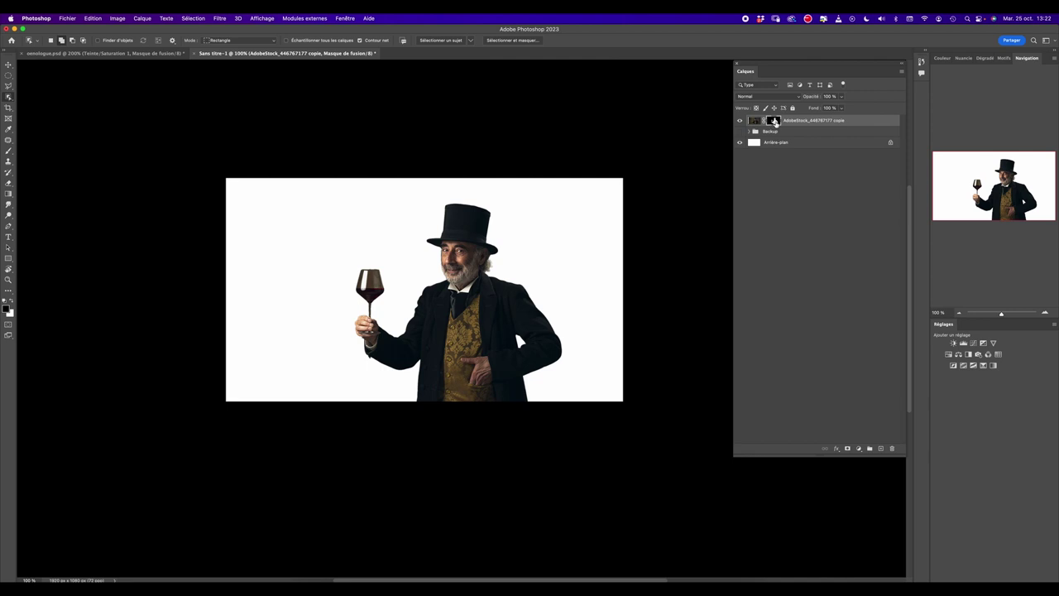
pyautogui.rightClick(775, 121)
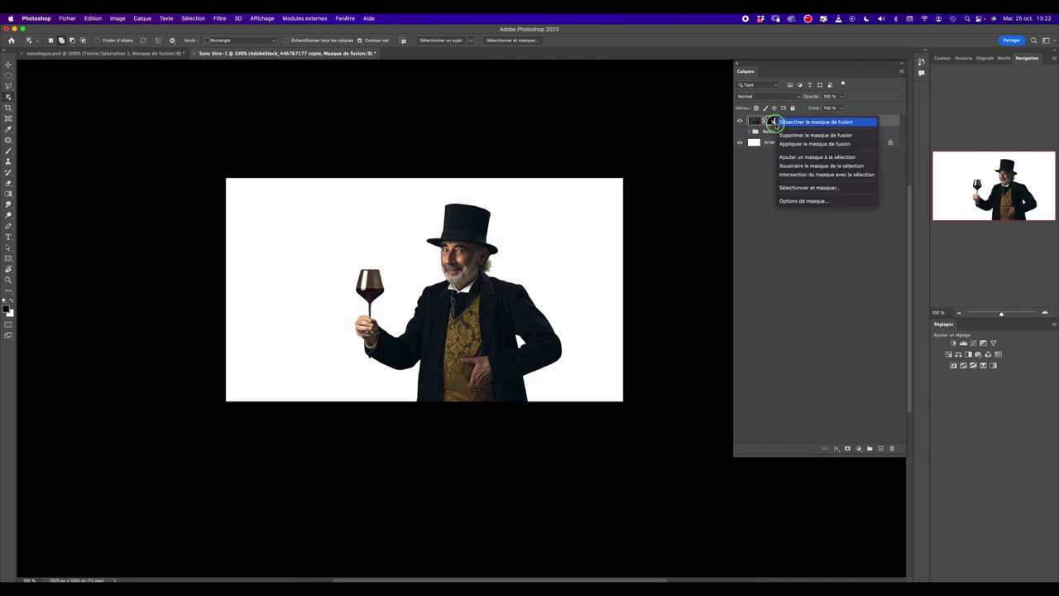
pyautogui.click(785, 143)
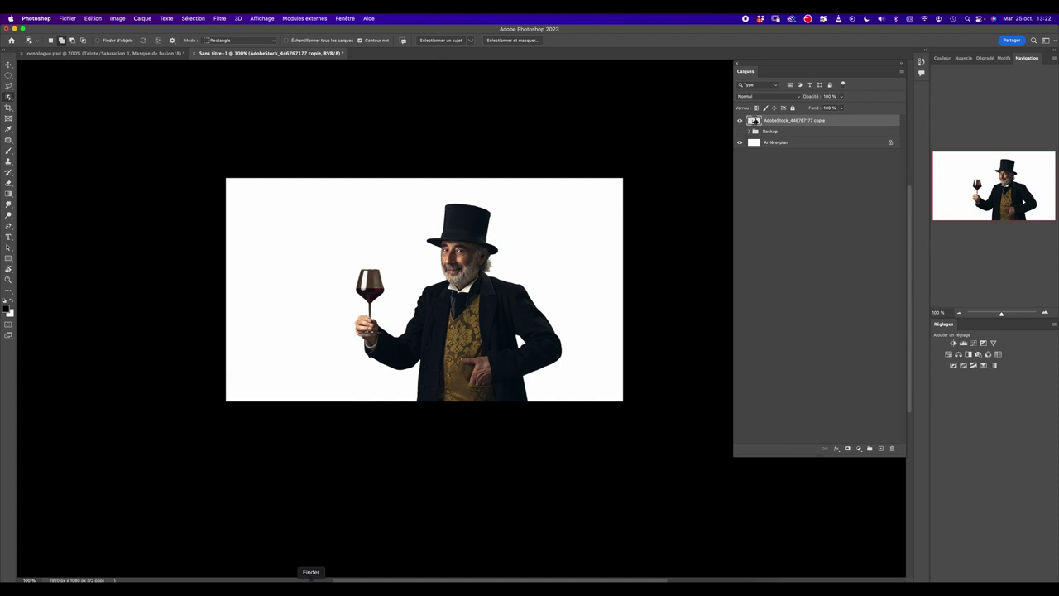
pyautogui.click(311, 589)
# Place the wine-cellar photo, stretch it over the canvas and move it beneath the man.
pyautogui.click(321, 455)
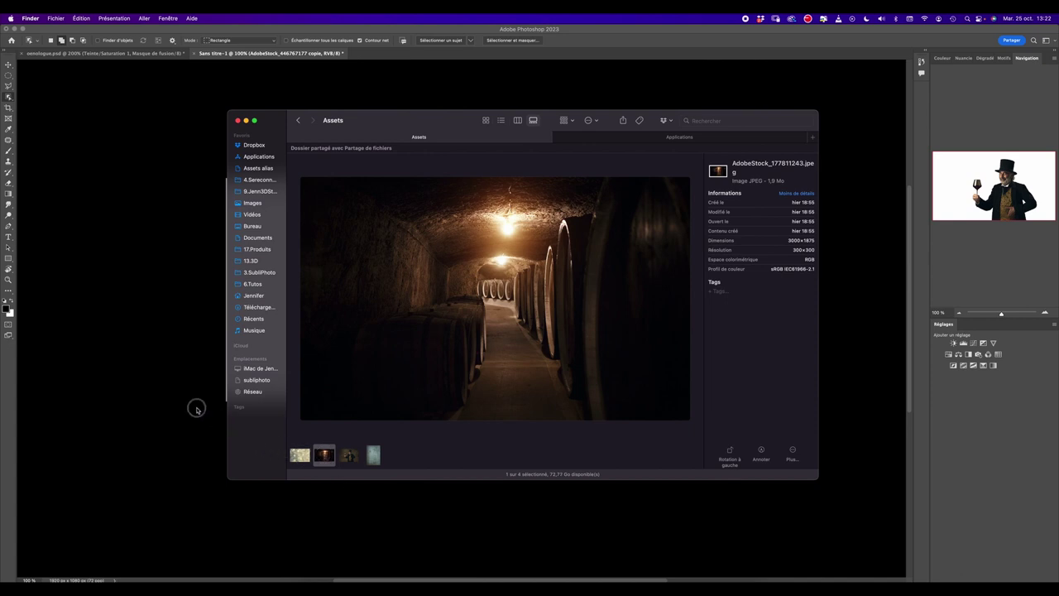
pyautogui.moveTo(321, 455); pyautogui.dragTo(222, 383)
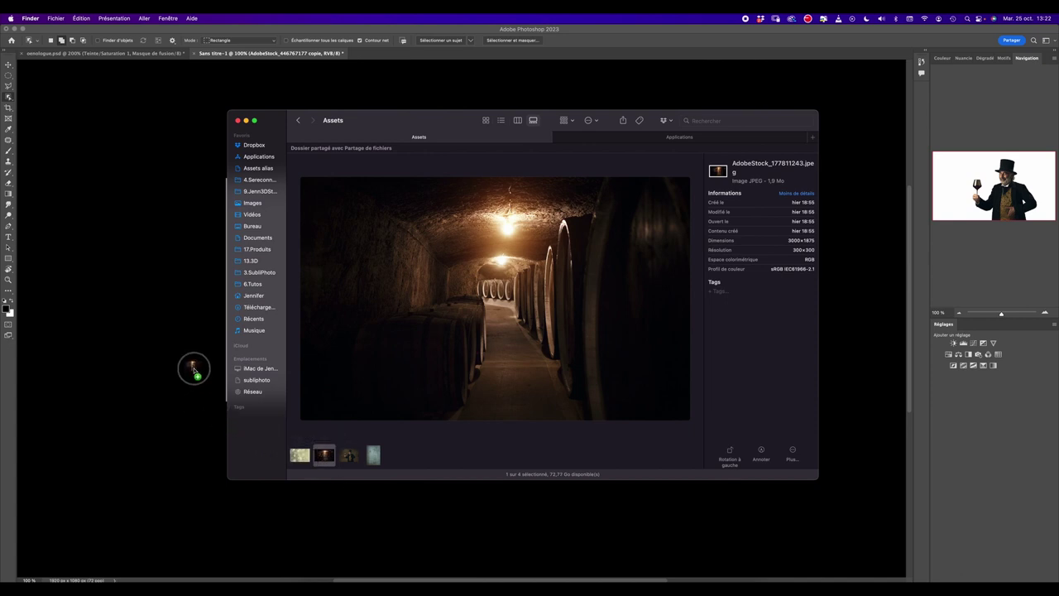
pyautogui.moveTo(424, 339); pyautogui.dragTo(424, 441)
pyautogui.moveTo(424, 243)
pyautogui.mouseDown()
pyautogui.moveTo(436, 157)
pyautogui.moveTo(425, 148)
pyautogui.mouseUp()
pyautogui.moveTo(442, 215); pyautogui.dragTo(442, 205)
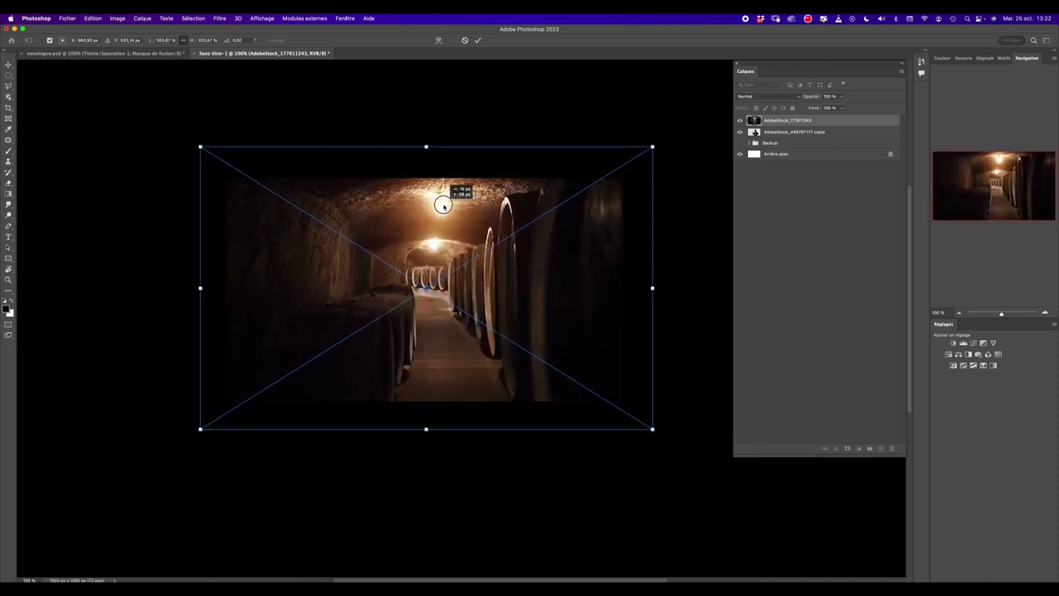
pyautogui.click(479, 40)
pyautogui.moveTo(861, 122); pyautogui.dragTo(856, 136)
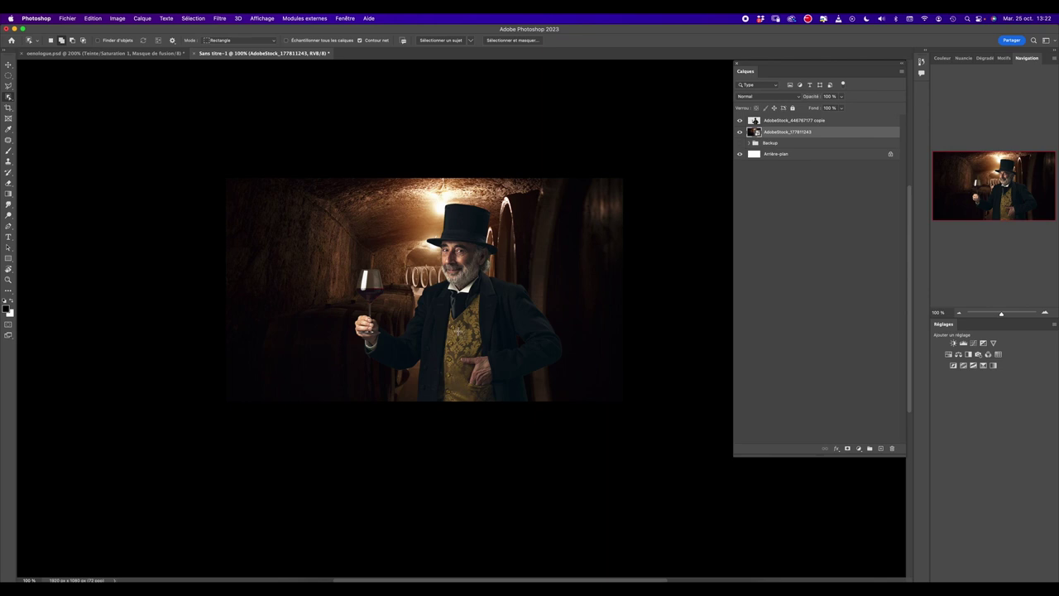
pyautogui.press('v')
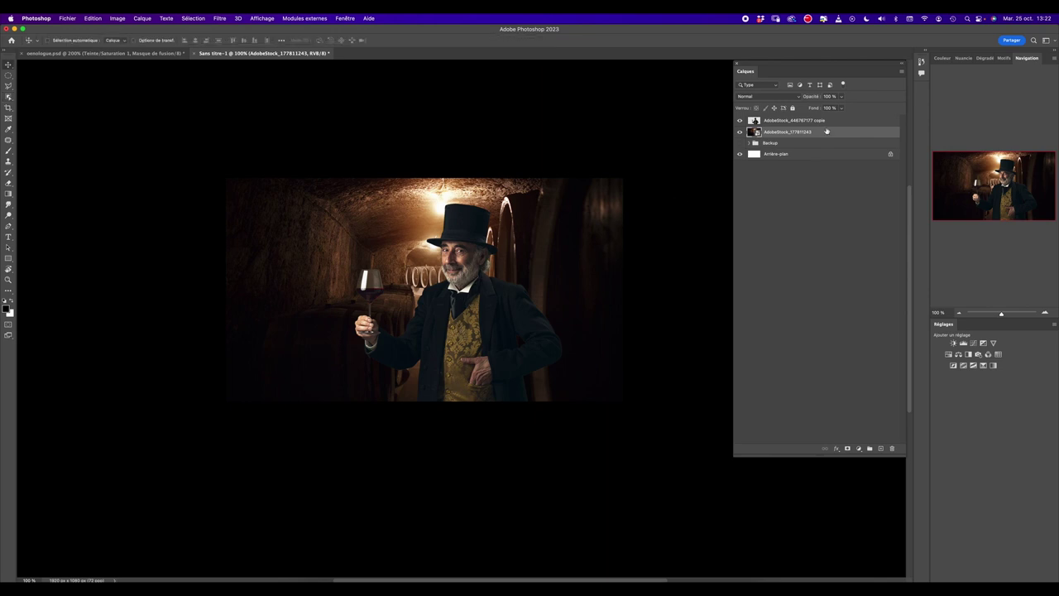
pyautogui.click(833, 122)
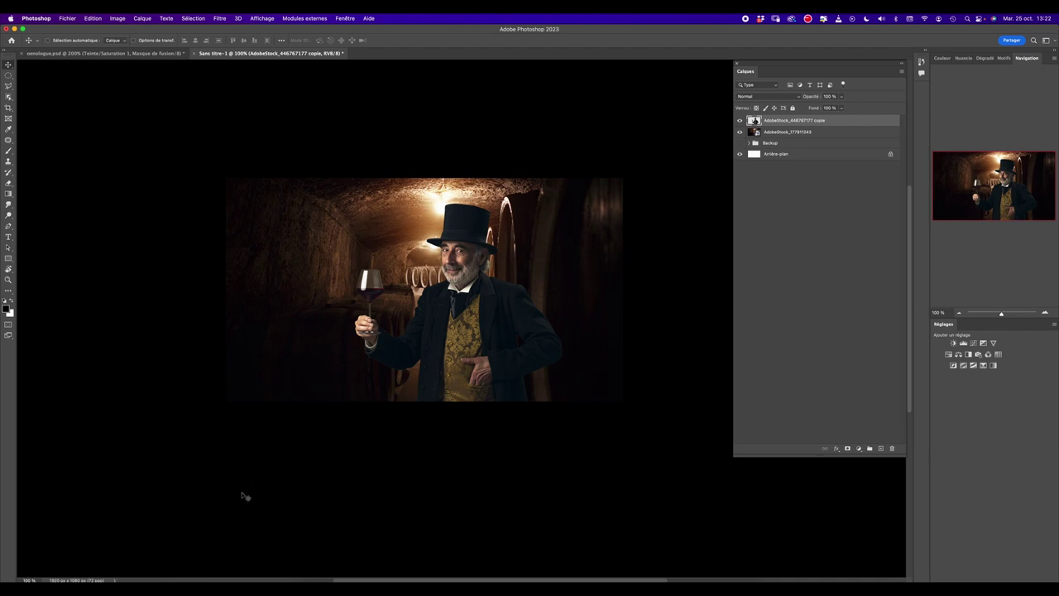
# Make the pasteboard dark grey and move the man right and down.
pyautogui.rightClick(81, 510)
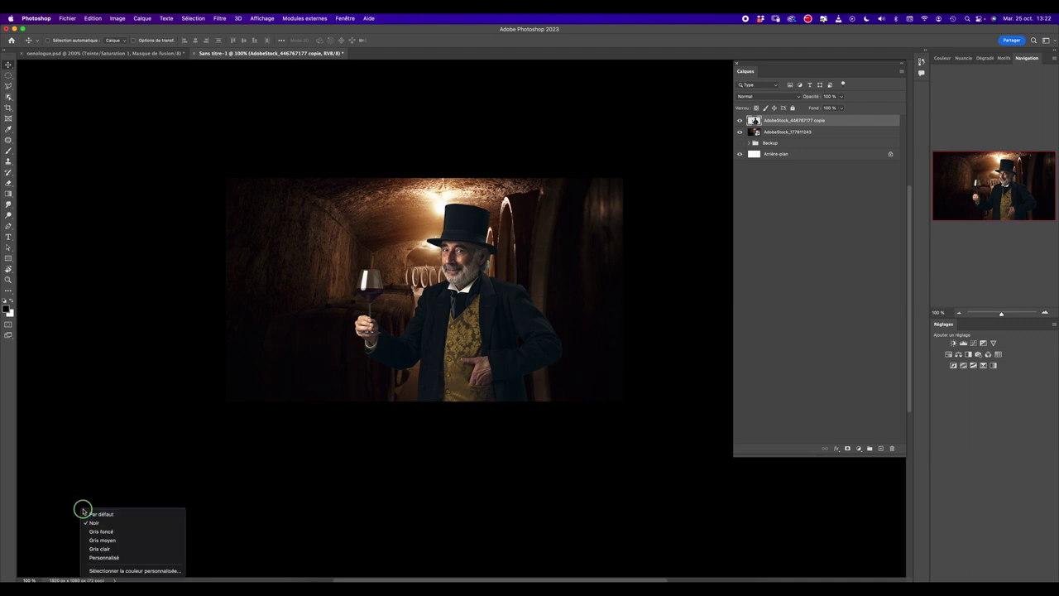
pyautogui.click(113, 548)
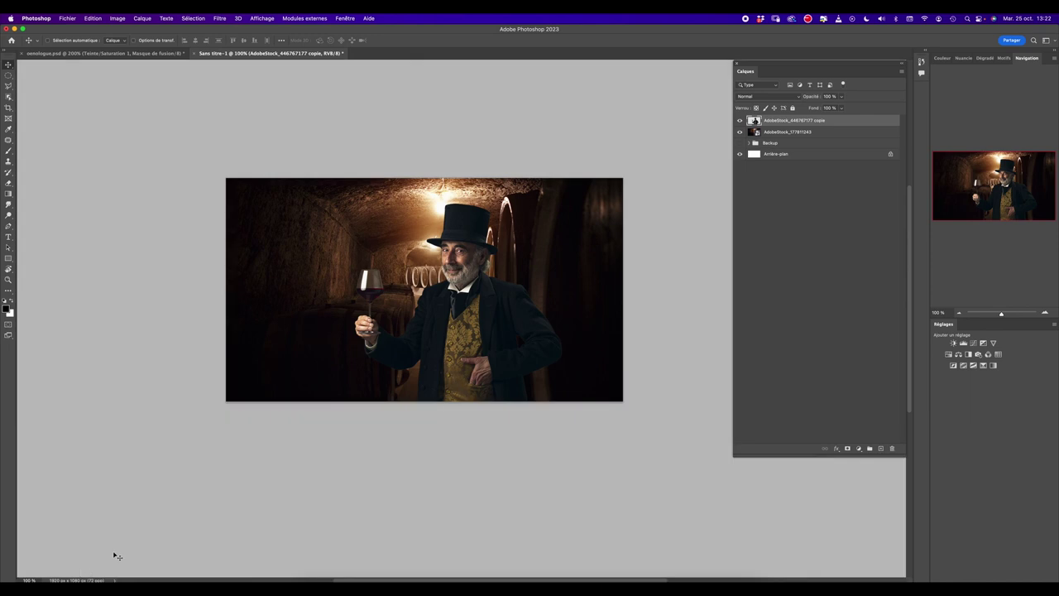
pyautogui.rightClick(106, 465)
pyautogui.click(158, 494)
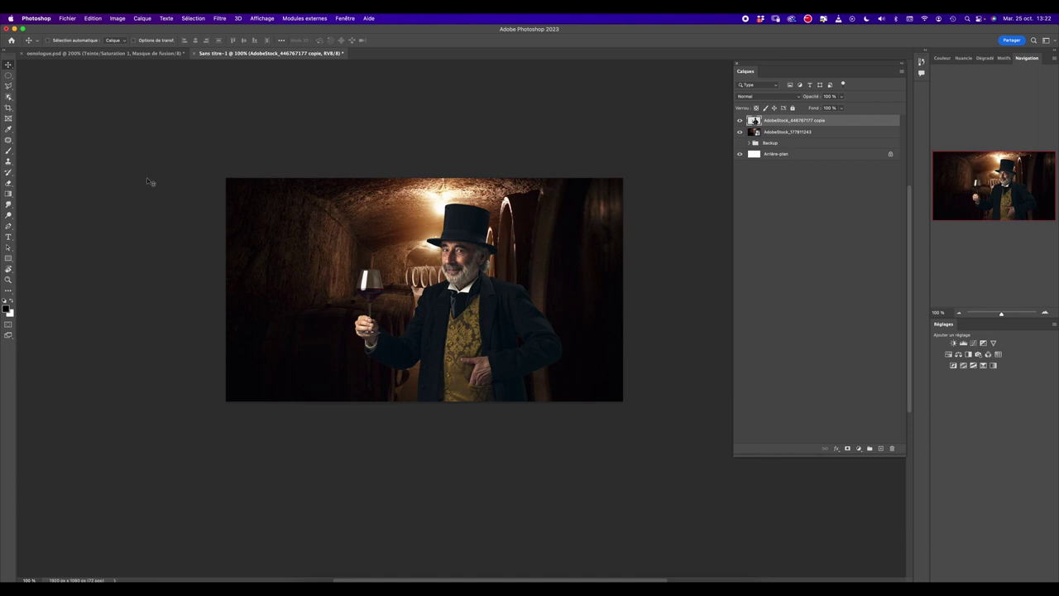
pyautogui.moveTo(475, 289); pyautogui.dragTo(488, 304)
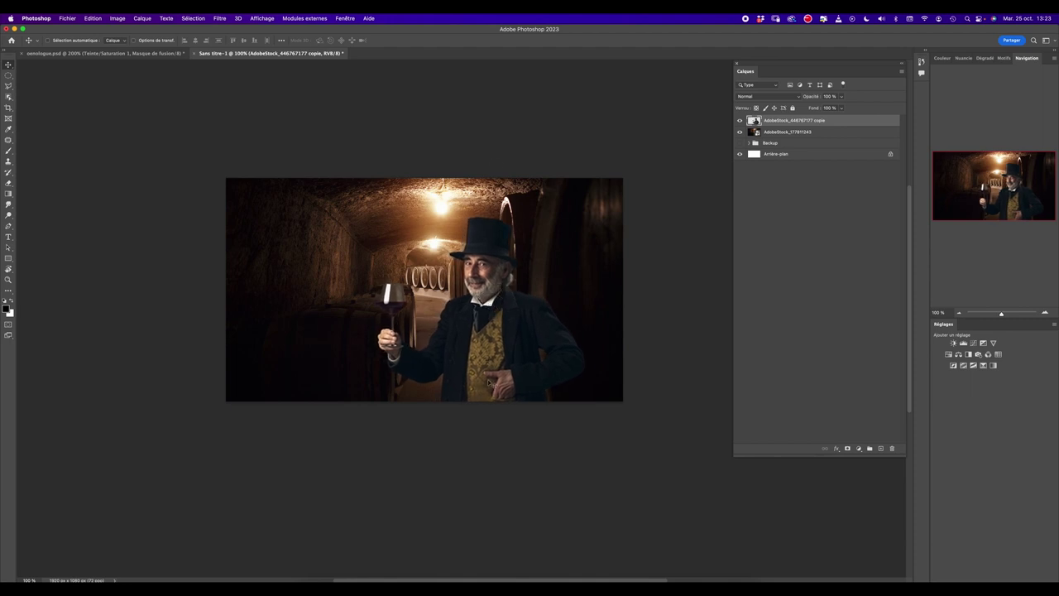
pyautogui.moveTo(489, 346); pyautogui.dragTo(494, 343)
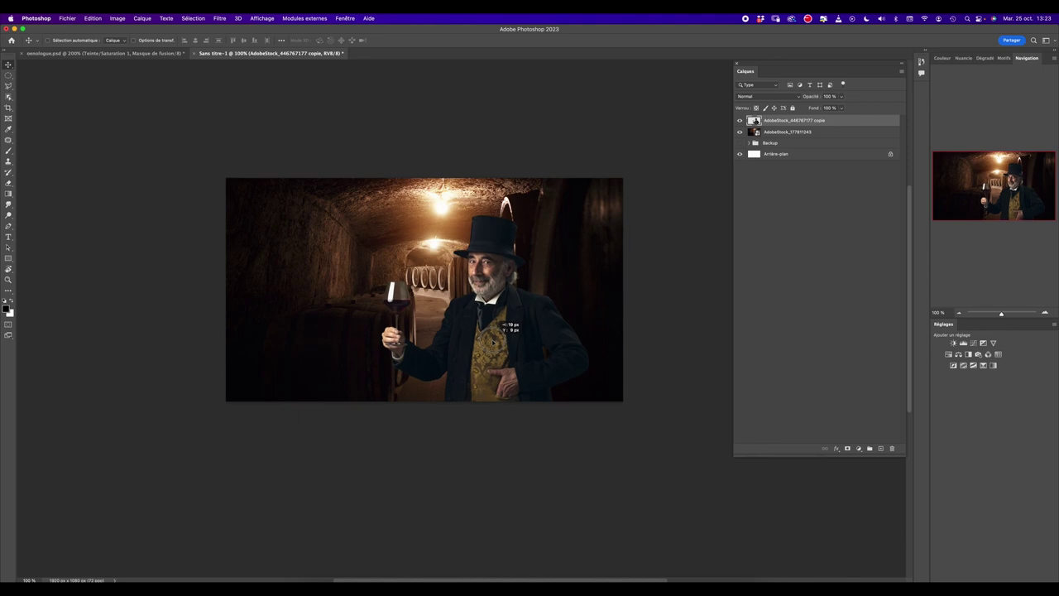
# Enlarge the cellar background and shift it so barrels line the right side.
pyautogui.click(778, 132)
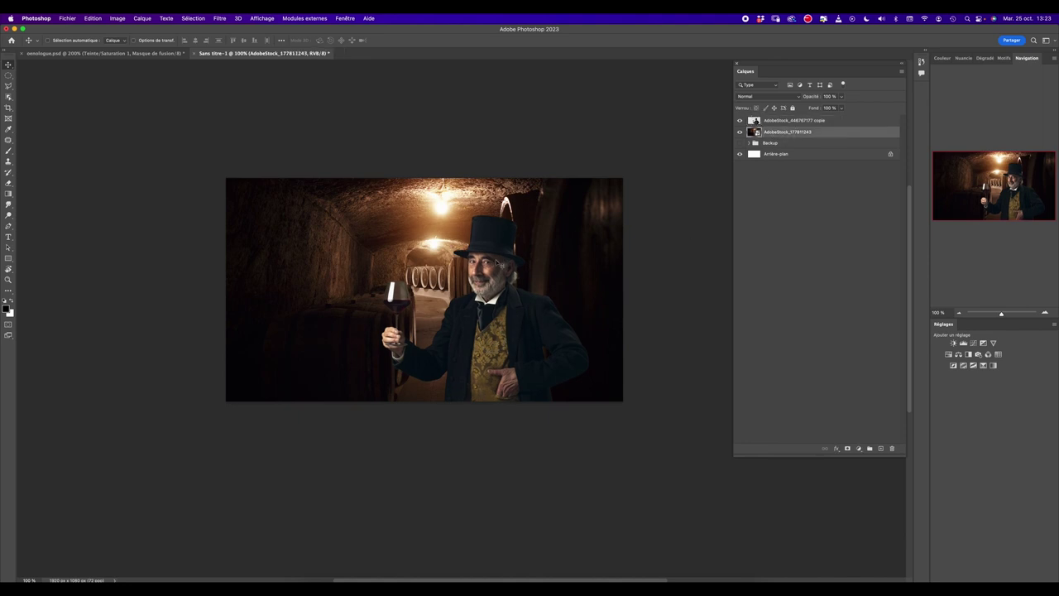
pyautogui.moveTo(425, 246)
pyautogui.mouseDown()
pyautogui.moveTo(461, 263)
pyautogui.moveTo(437, 267)
pyautogui.moveTo(437, 246)
pyautogui.mouseUp()
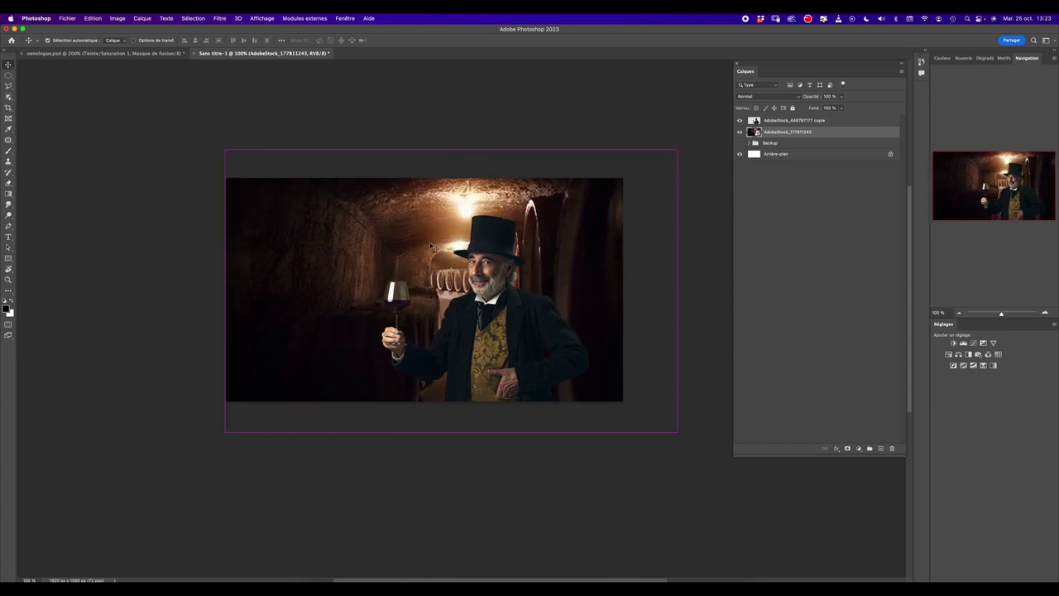
pyautogui.hotkey('ctrl', 't')
pyautogui.moveTo(451, 146); pyautogui.dragTo(451, 83)
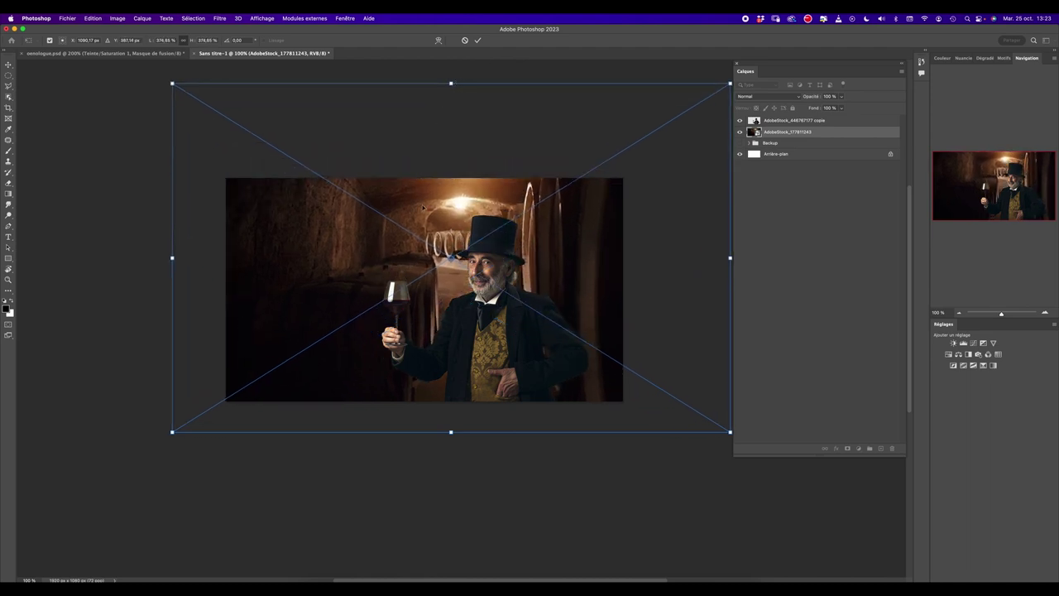
pyautogui.moveTo(421, 206); pyautogui.dragTo(414, 248)
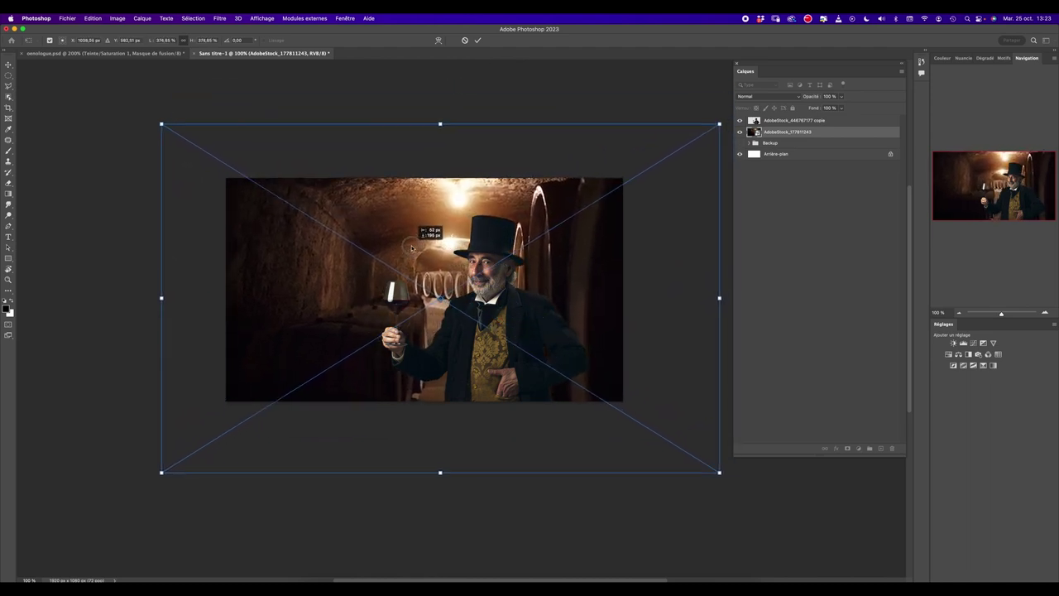
pyautogui.moveTo(413, 248); pyautogui.dragTo(474, 252)
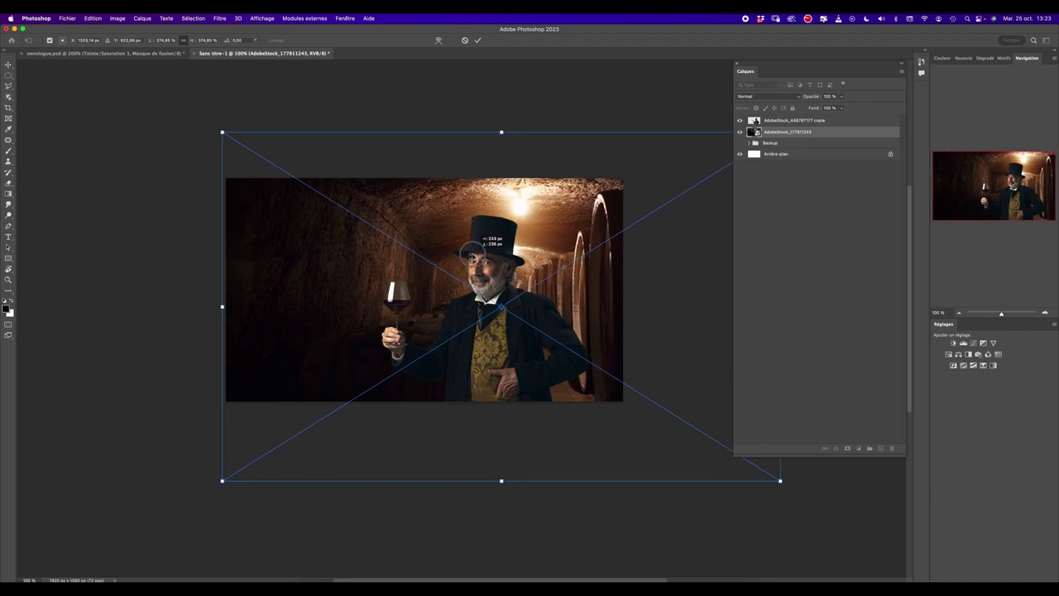
pyautogui.moveTo(470, 257); pyautogui.dragTo(468, 253)
pyautogui.click(478, 40)
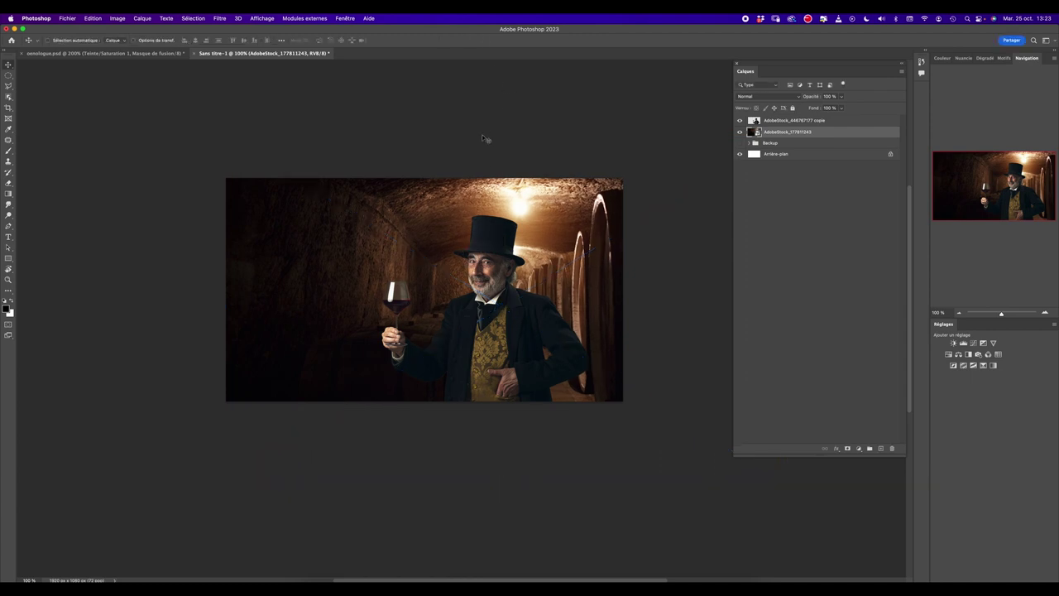
# Move the man further left, then return to the oenologue.psd document.
pyautogui.click(778, 121)
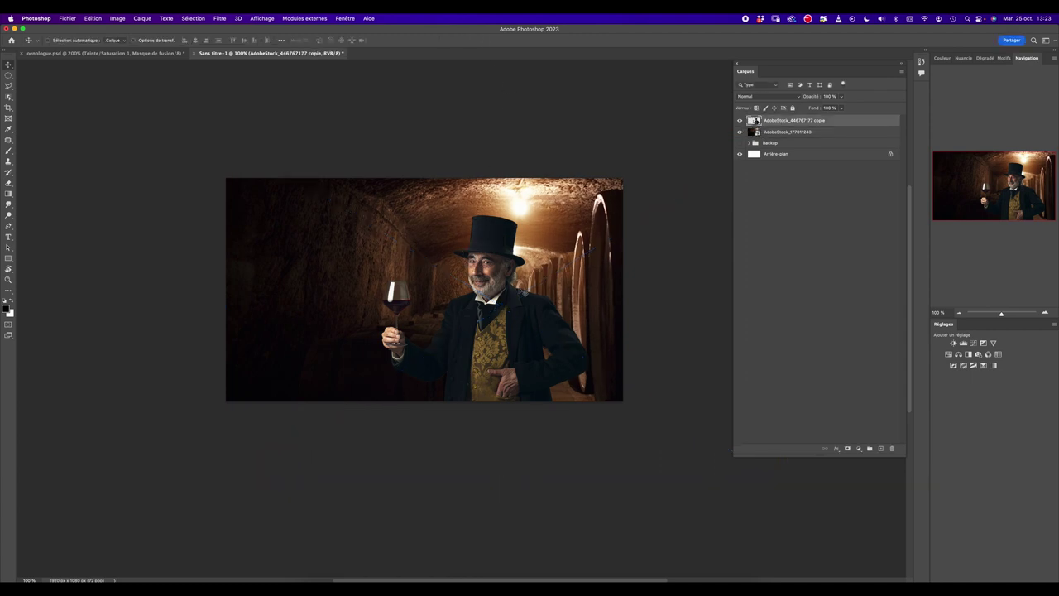
pyautogui.moveTo(495, 297); pyautogui.dragTo(476, 298)
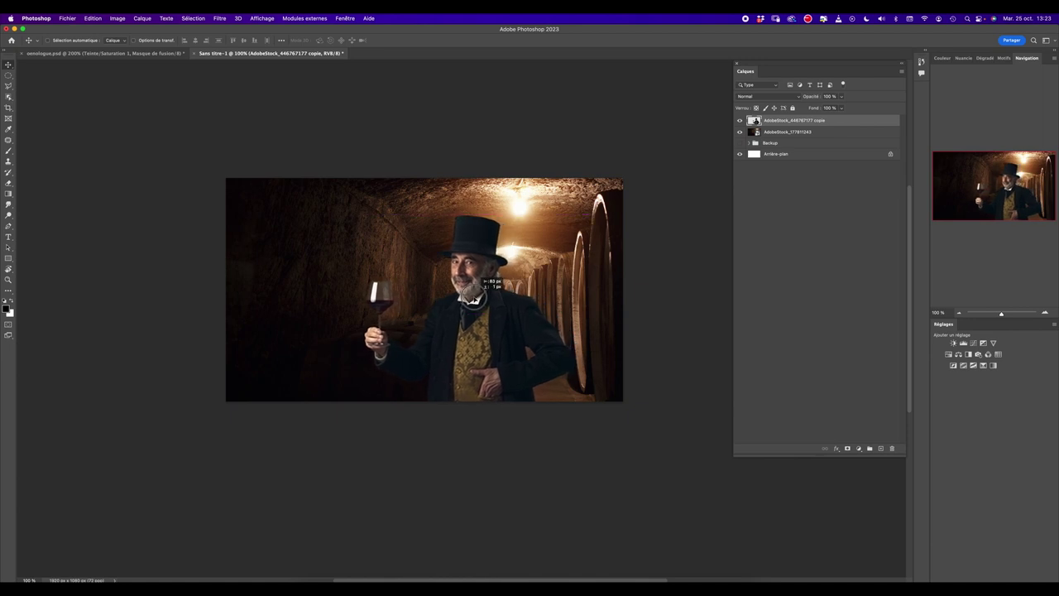
pyautogui.moveTo(474, 299); pyautogui.dragTo(472, 298)
pyautogui.moveTo(473, 298); pyautogui.dragTo(488, 299)
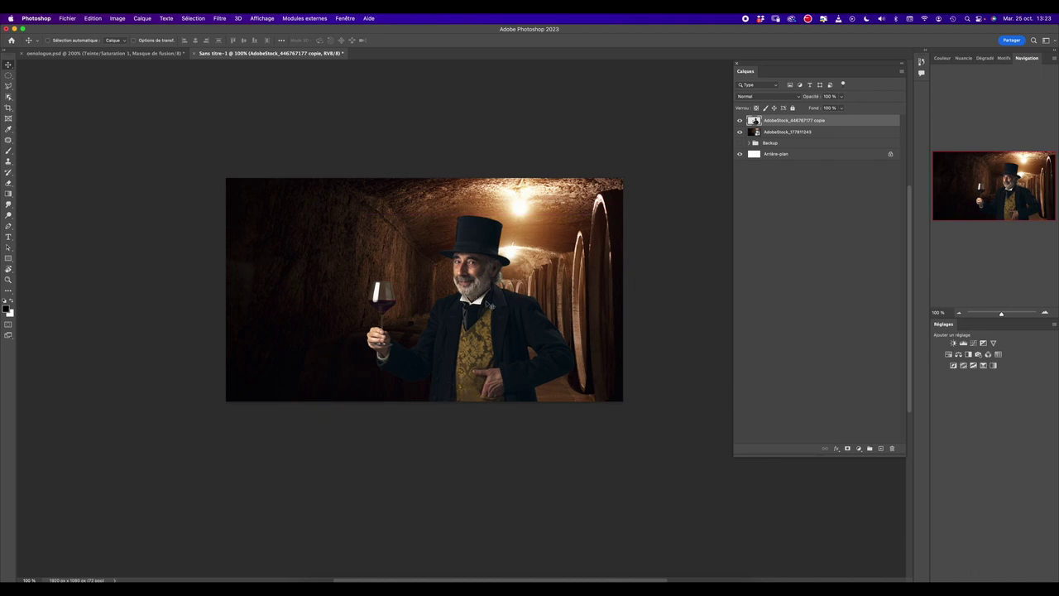
pyautogui.click(149, 54)
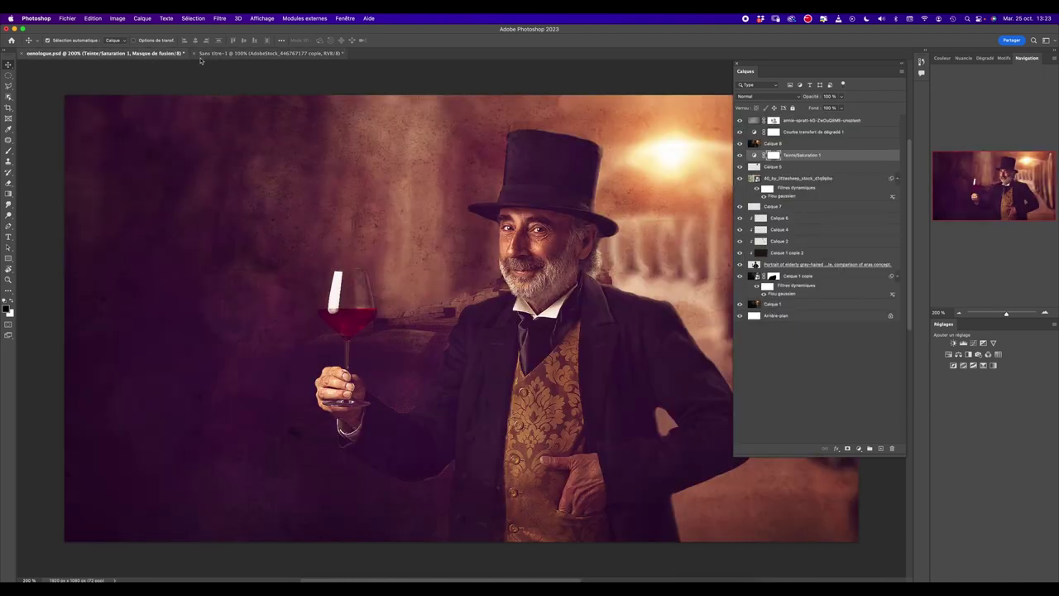
# View oenologue.psd at 100%, then reposition the man slightly left in Sans titre-1.
pyautogui.press('super+minus')
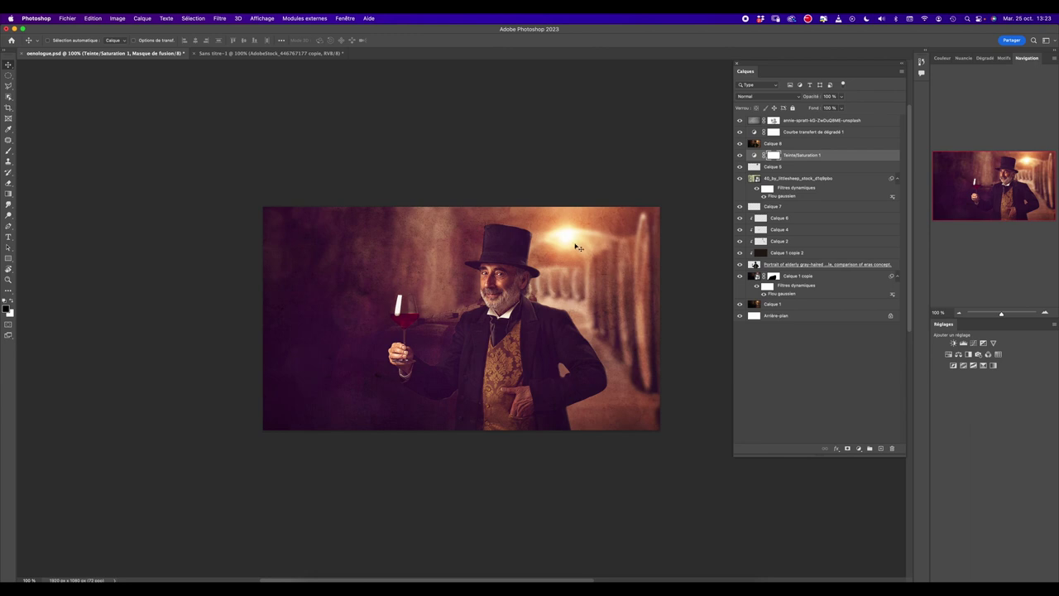
pyautogui.click(297, 55)
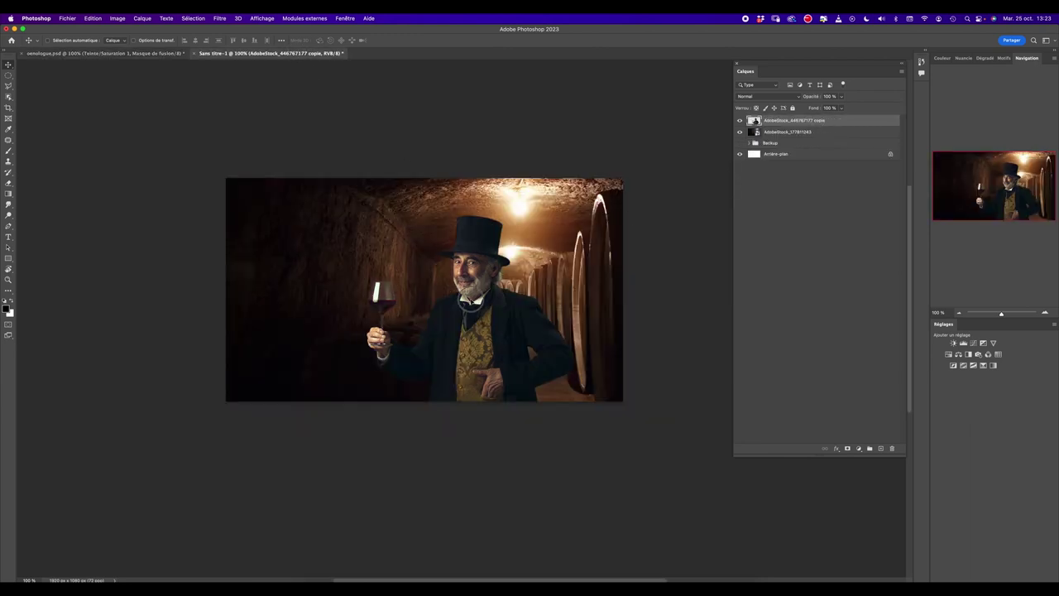
pyautogui.moveTo(473, 298); pyautogui.dragTo(465, 300)
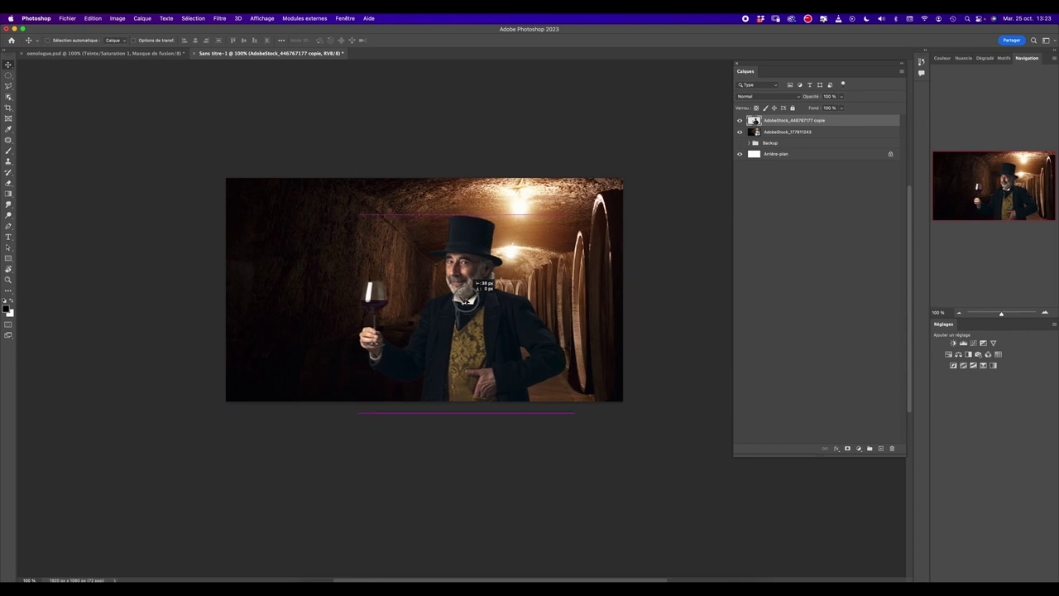
pyautogui.moveTo(465, 299); pyautogui.dragTo(470, 298)
# Nudge the cellar background layer so the barrels stand just right of the man.
pyautogui.click(817, 133)
pyautogui.moveTo(568, 272)
pyautogui.mouseDown()
pyautogui.moveTo(571, 296)
pyautogui.moveTo(564, 287)
pyautogui.mouseUp()
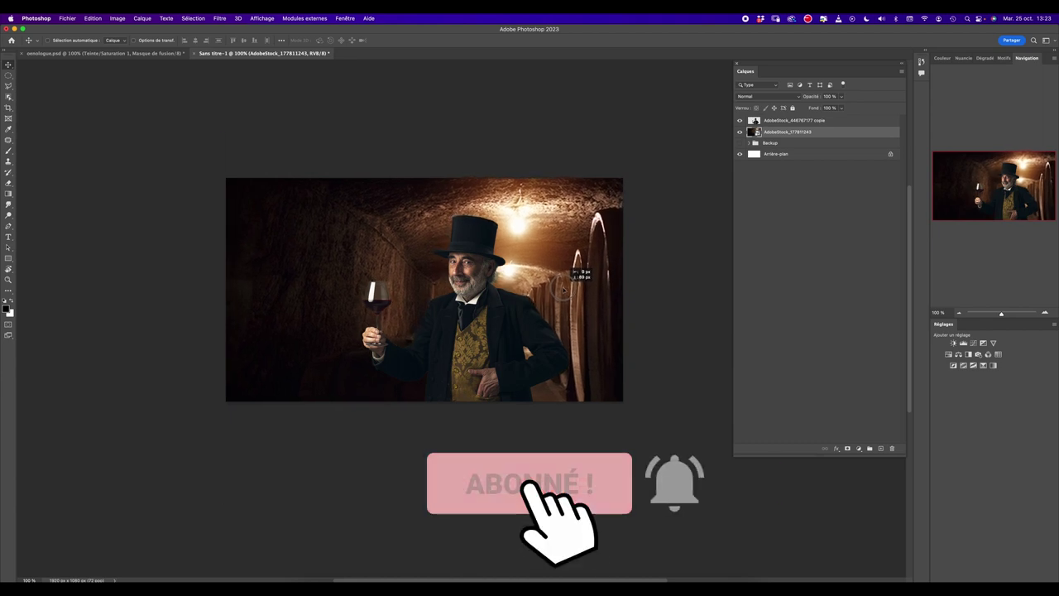
pyautogui.moveTo(564, 287)
pyautogui.mouseDown()
pyautogui.moveTo(562, 246)
pyautogui.moveTo(561, 256)
pyautogui.mouseUp()
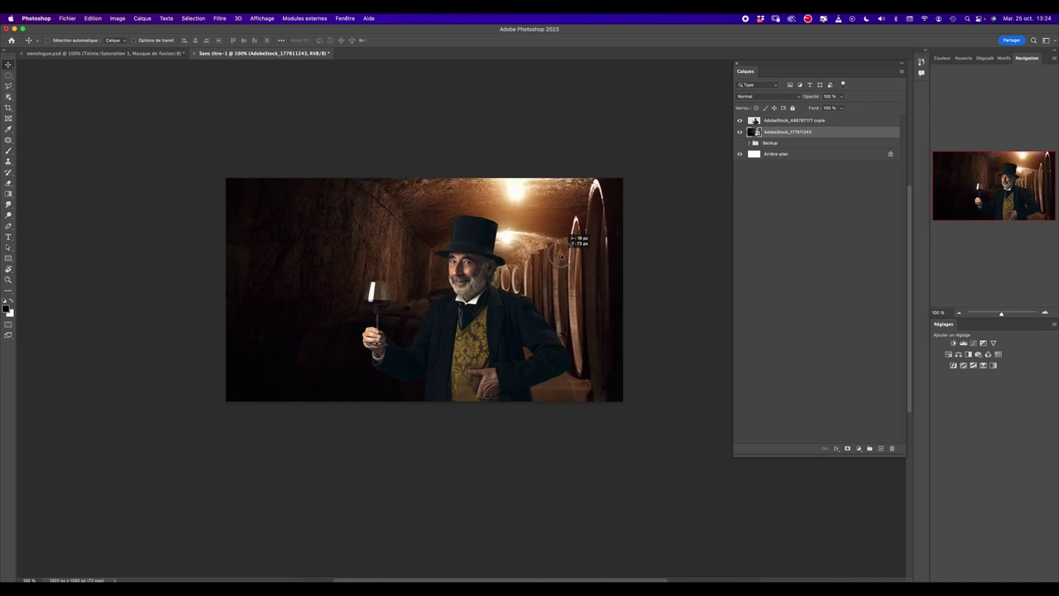
pyautogui.moveTo(561, 257); pyautogui.dragTo(560, 254)
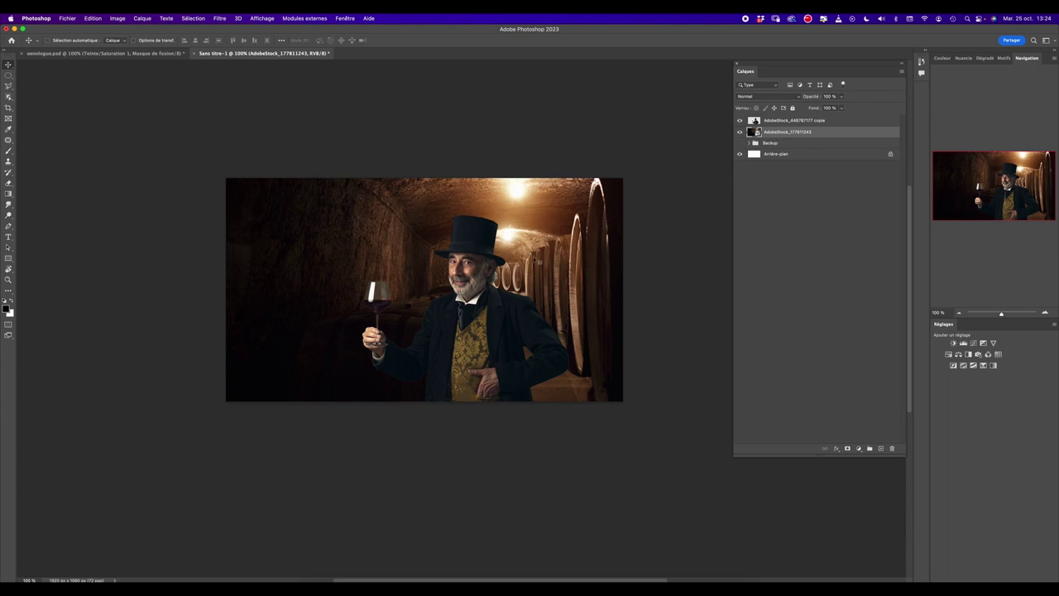
pyautogui.click(220, 18)
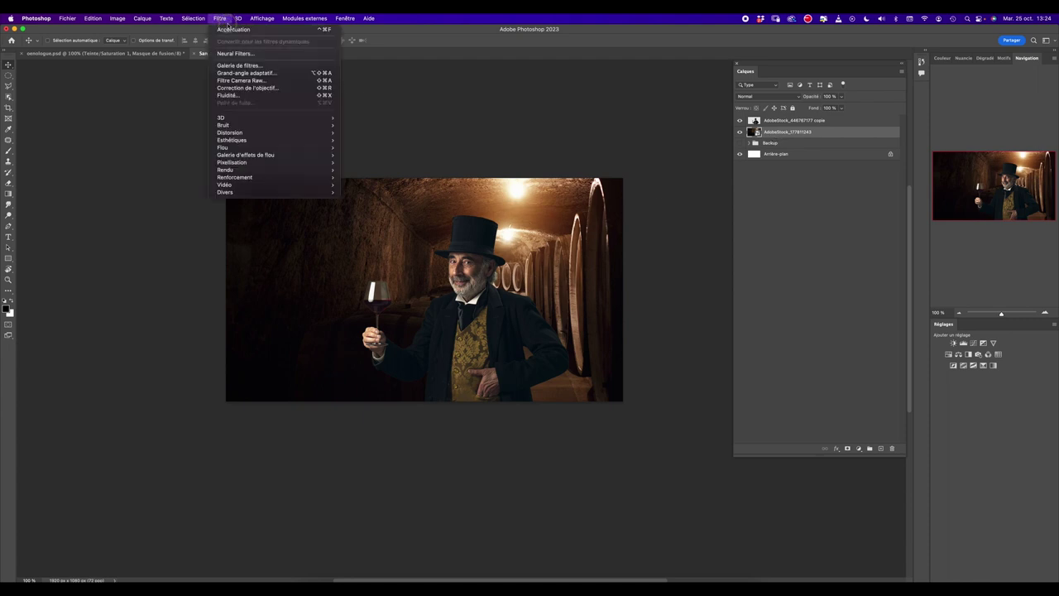
pyautogui.moveTo(248, 147)
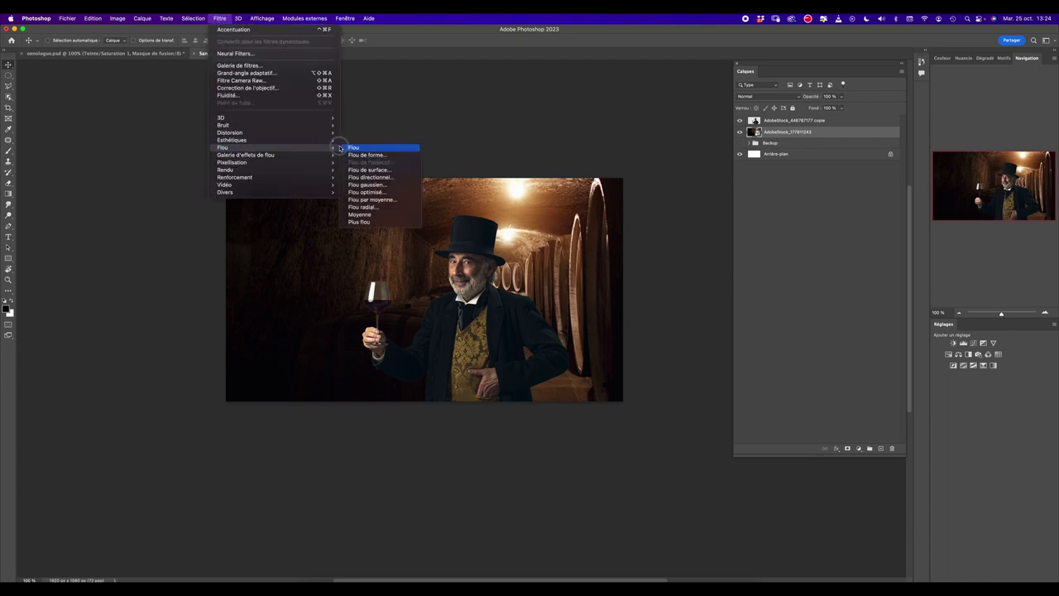
# Blur the cellar with a 7,4-pixel Gaussian Blur smart filter, then duplicate the layer.
pyautogui.click(363, 185)
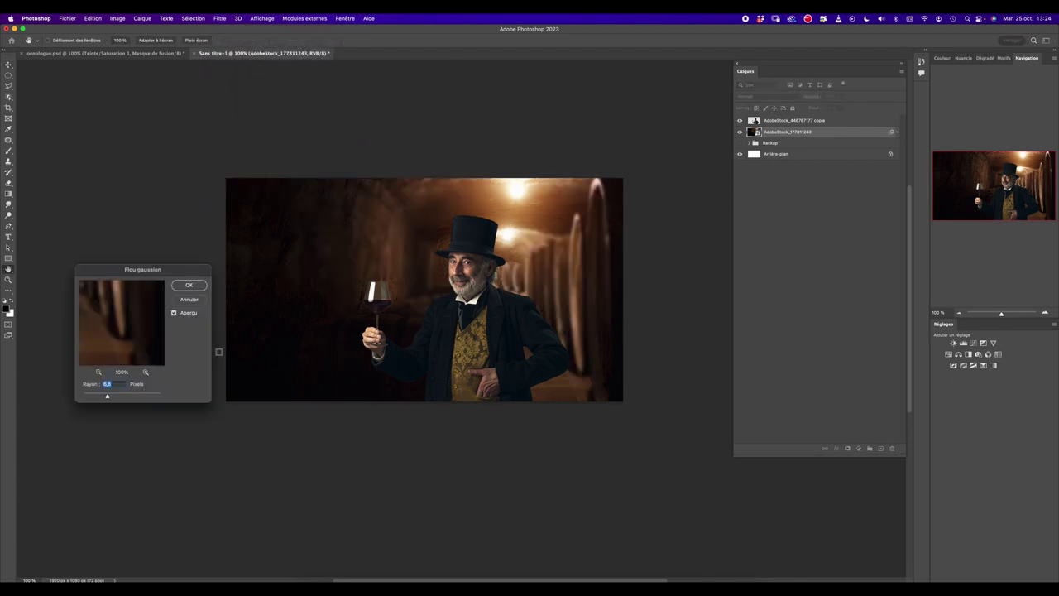
pyautogui.moveTo(107, 398); pyautogui.dragTo(109, 397)
pyautogui.click(191, 286)
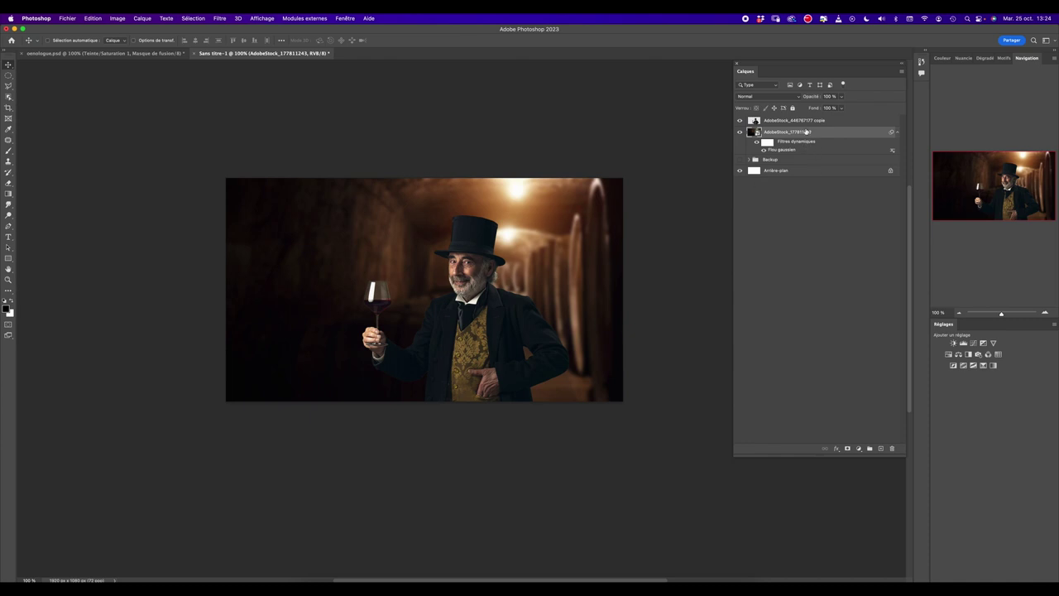
pyautogui.press('super+j')
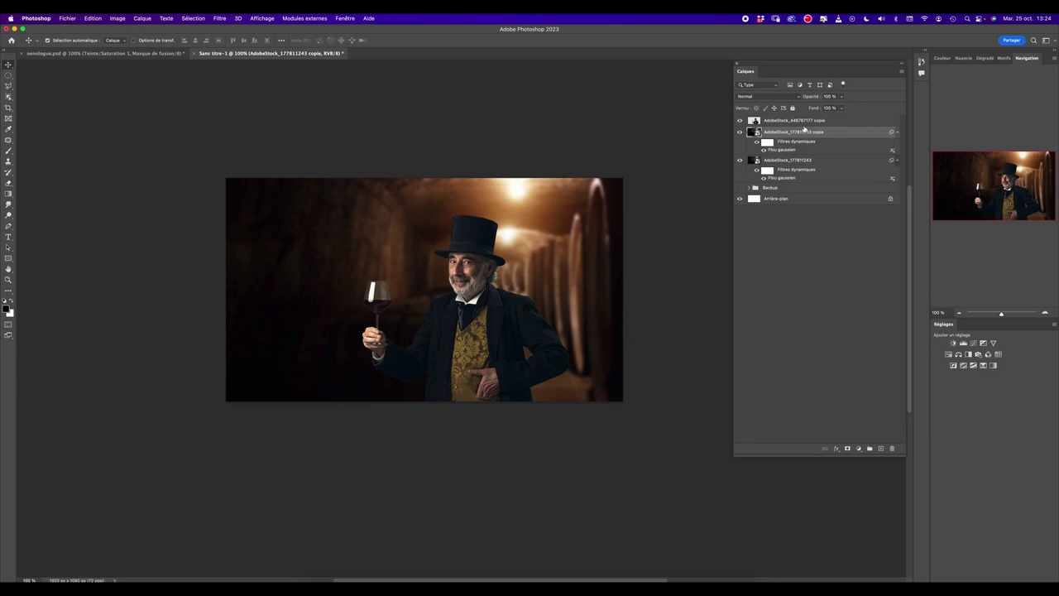
# Move the cellar copy above the man, remove its blur, rasterize it and apply Average.
pyautogui.moveTo(864, 135); pyautogui.dragTo(855, 120)
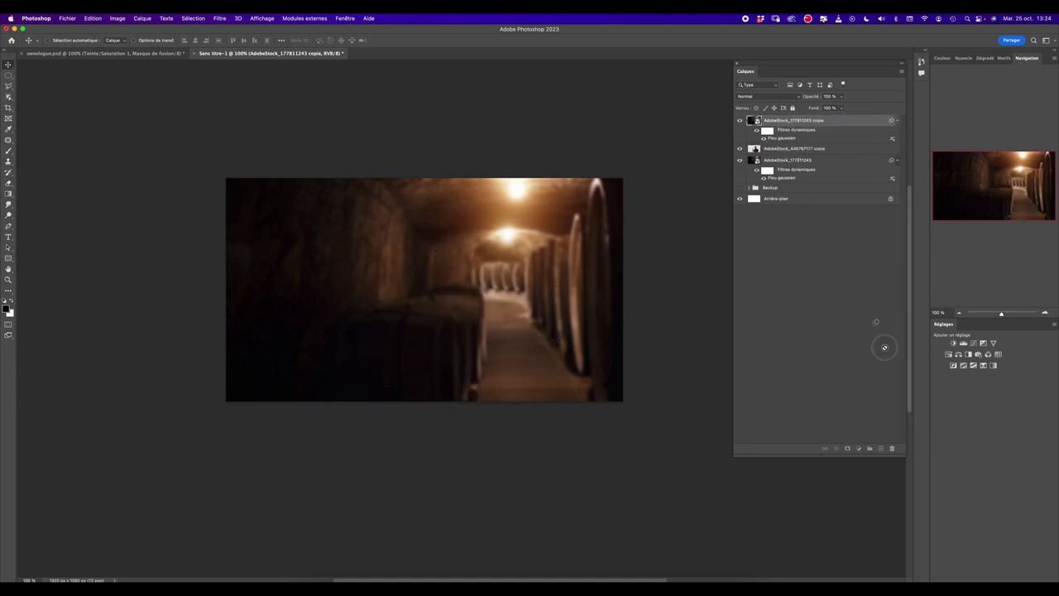
pyautogui.click(890, 448)
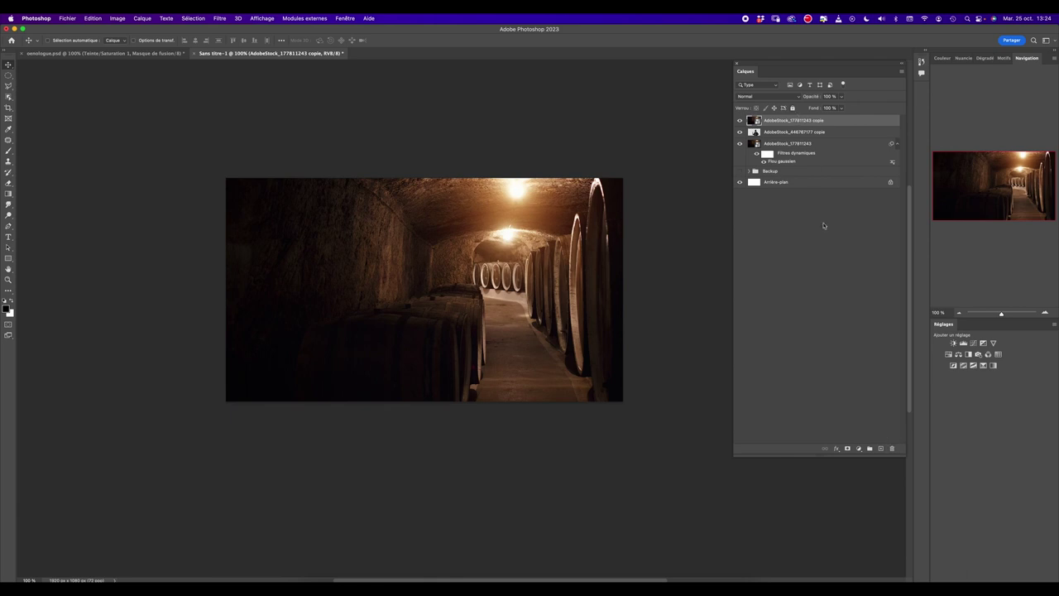
pyautogui.rightClick(830, 122)
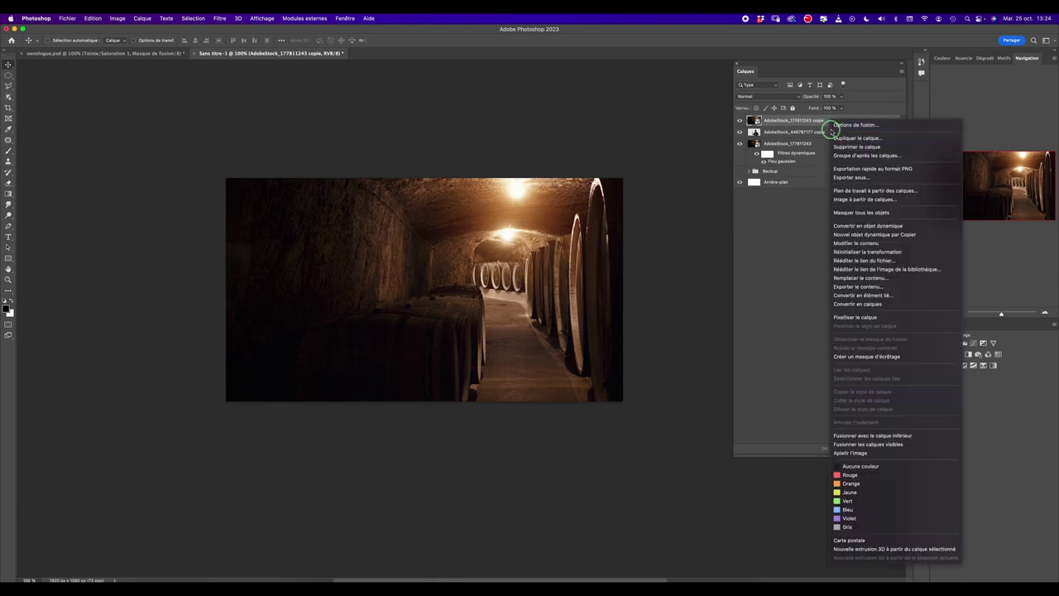
pyautogui.click(845, 317)
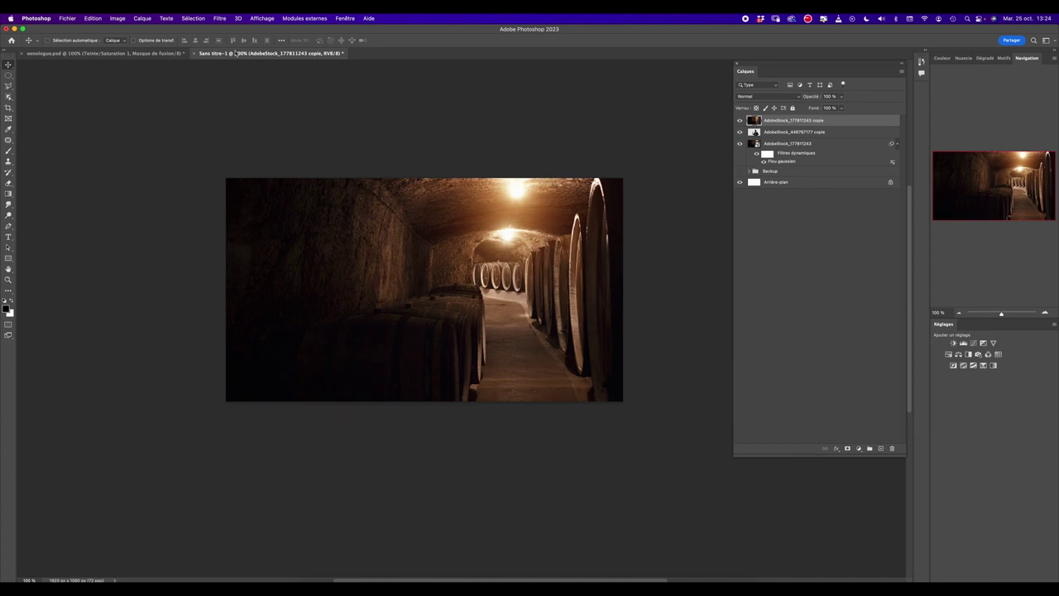
pyautogui.click(222, 18)
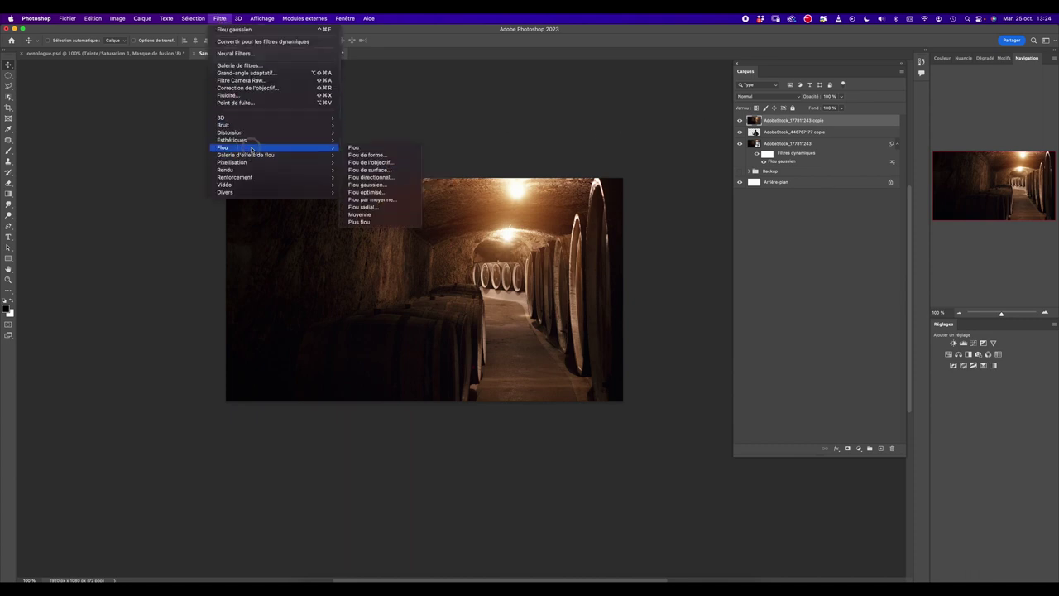
pyautogui.moveTo(223, 147)
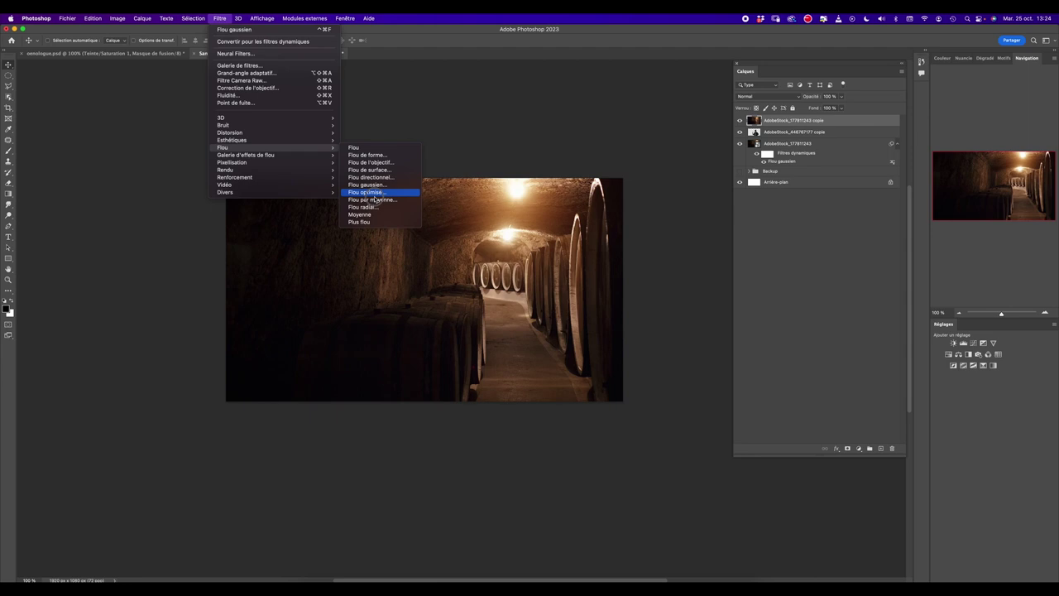
pyautogui.click(372, 217)
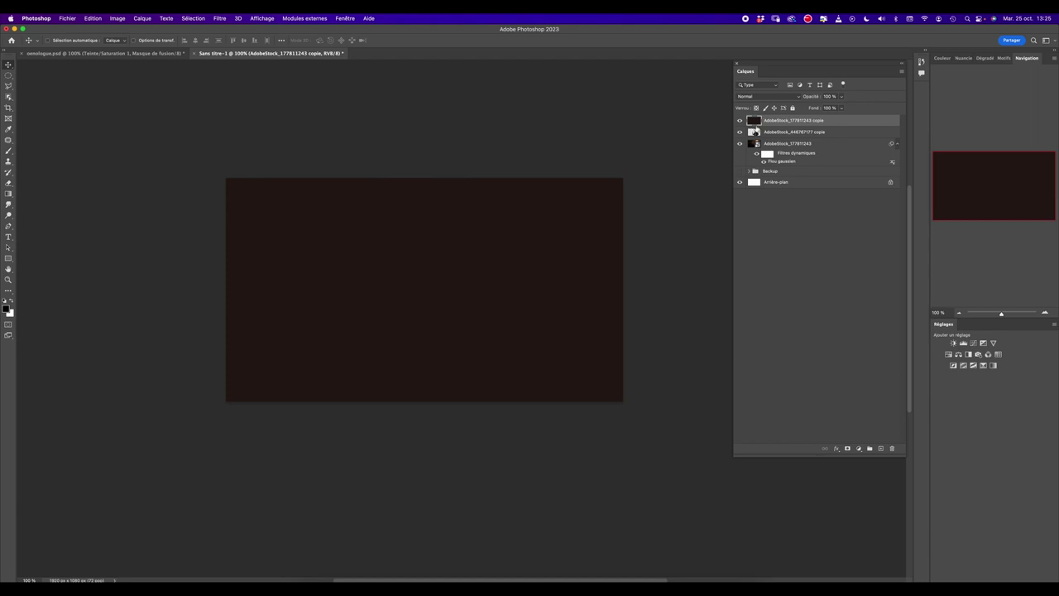
# Clip the flat brown layer to the man in Teinte mode at 71% opacity, then add a new layer.
pyautogui.keyDown('alt'); pyautogui.click(757, 126); pyautogui.keyUp('alt')
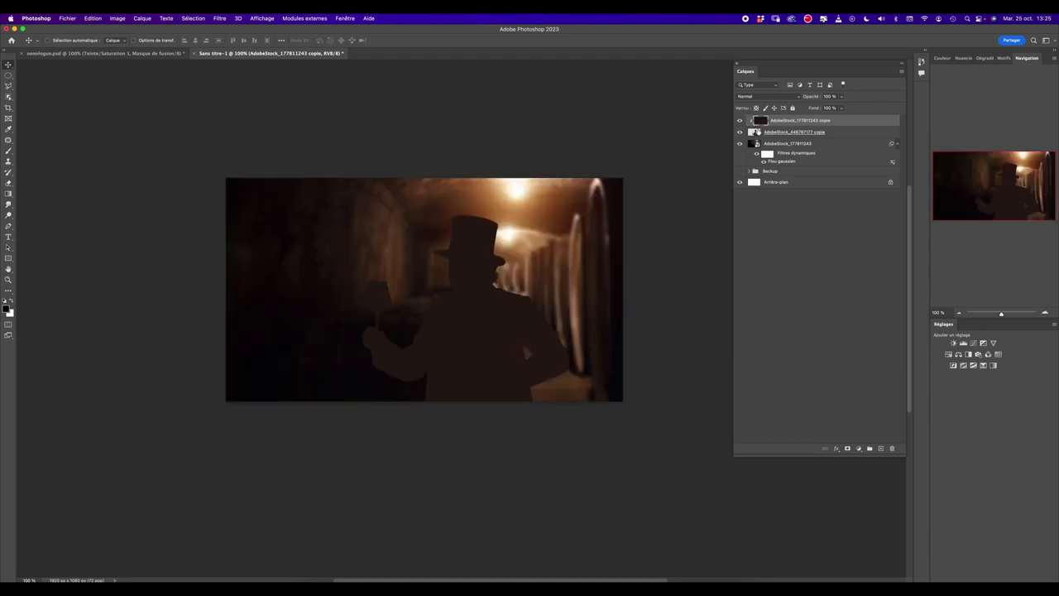
pyautogui.click(763, 97)
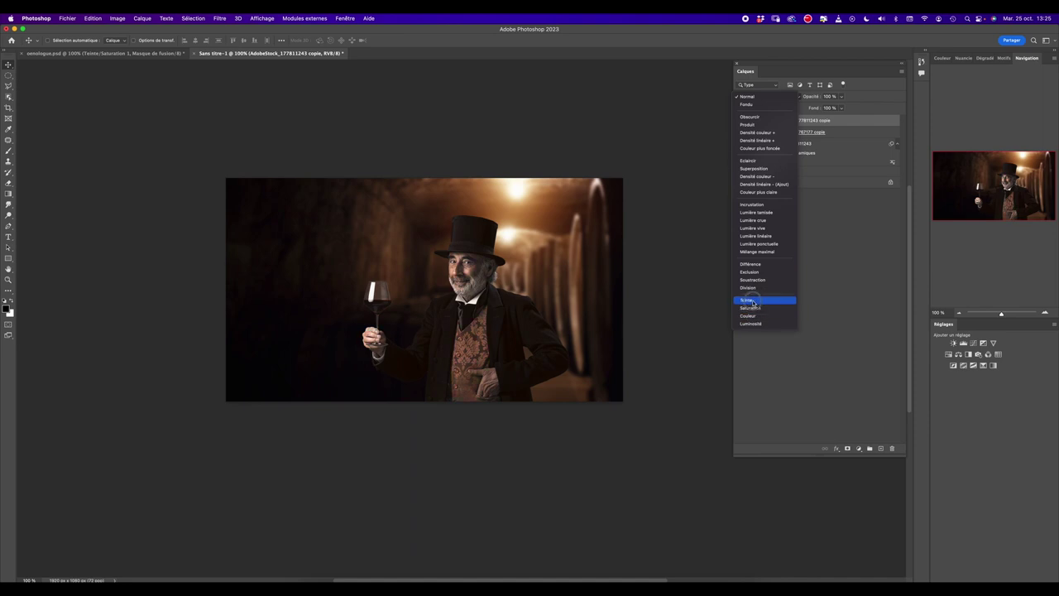
pyautogui.click(753, 301)
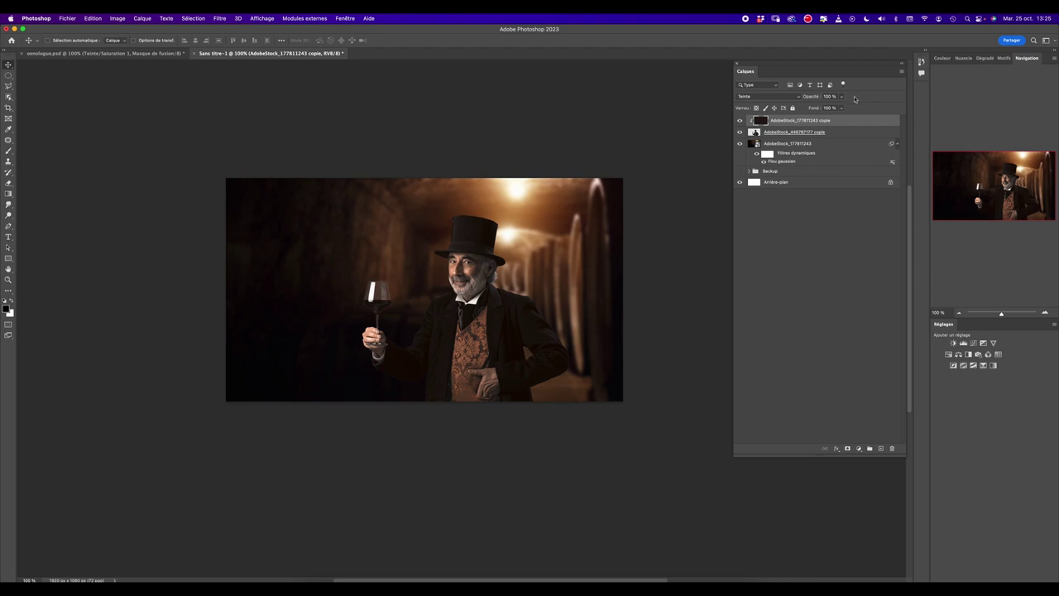
pyautogui.click(842, 97)
pyautogui.moveTo(844, 109); pyautogui.dragTo(832, 108)
pyautogui.click(834, 134)
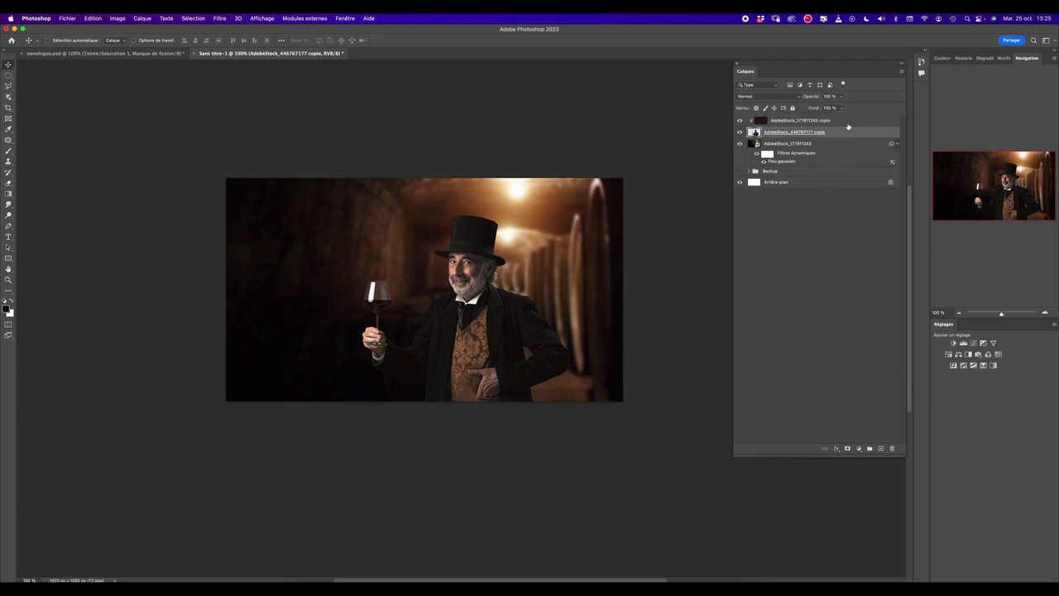
pyautogui.press('super+plus')
pyautogui.press('super+plus')
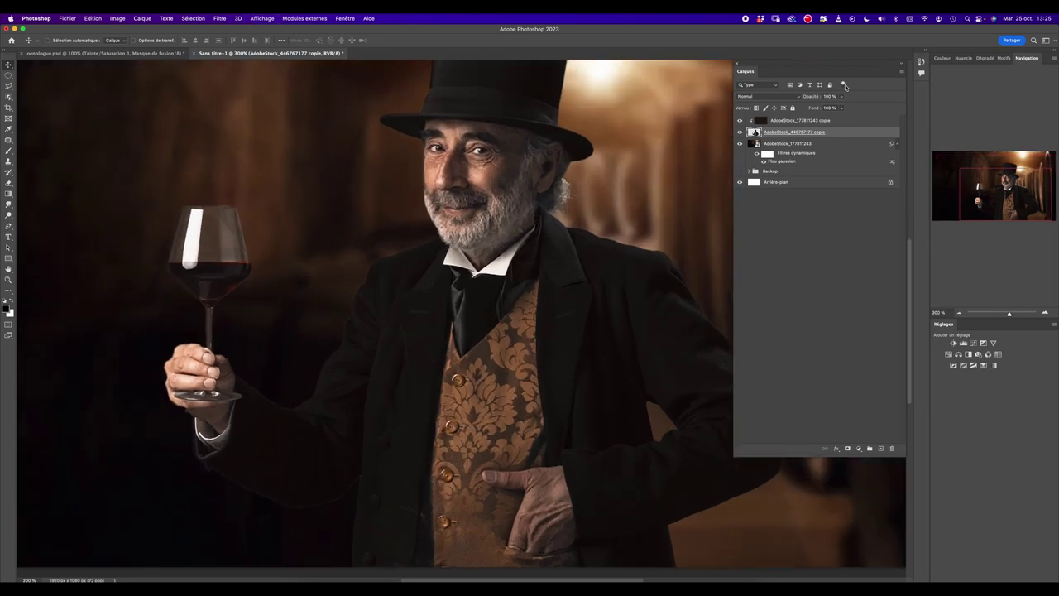
pyautogui.click(853, 124)
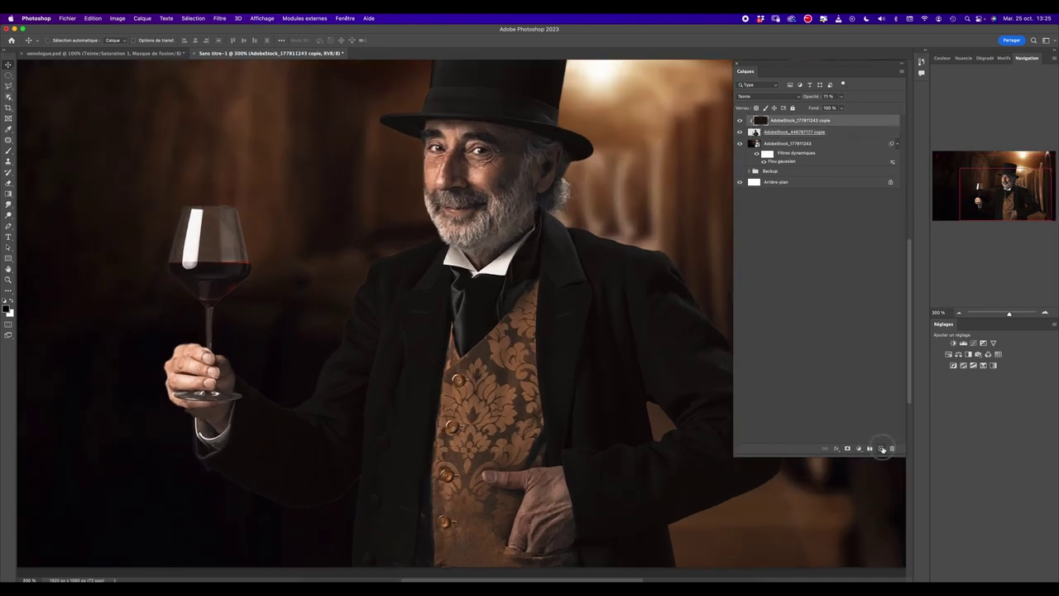
pyautogui.click(880, 447)
# Set the Brush to 100% hardness and about 15 px size.
pyautogui.press('w')
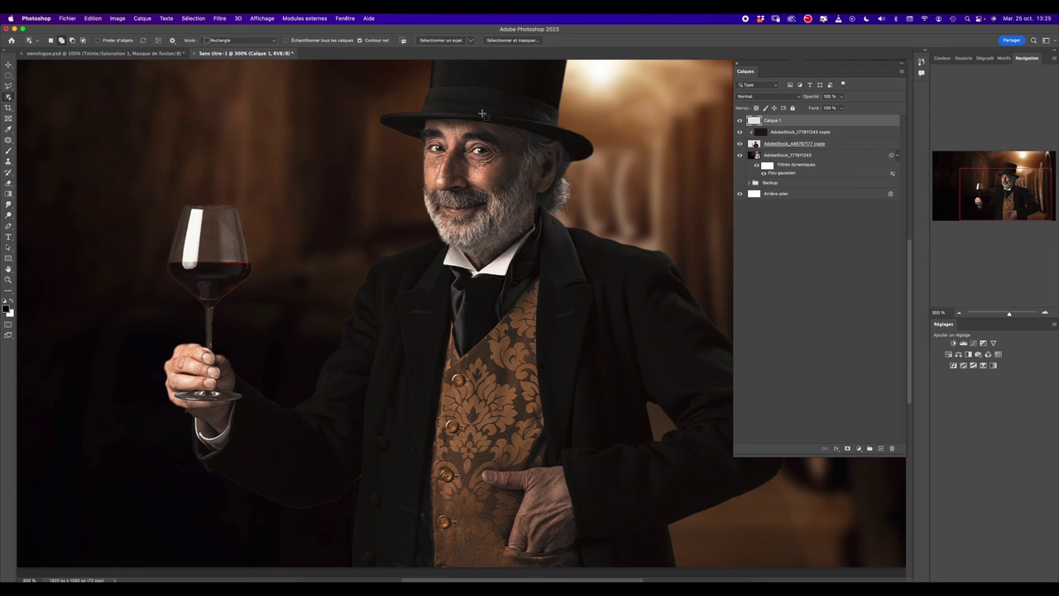
pyautogui.scroll(1, 499, 75)
pyautogui.scroll(1, 527, 168)
pyautogui.scroll(3, 509, 336)
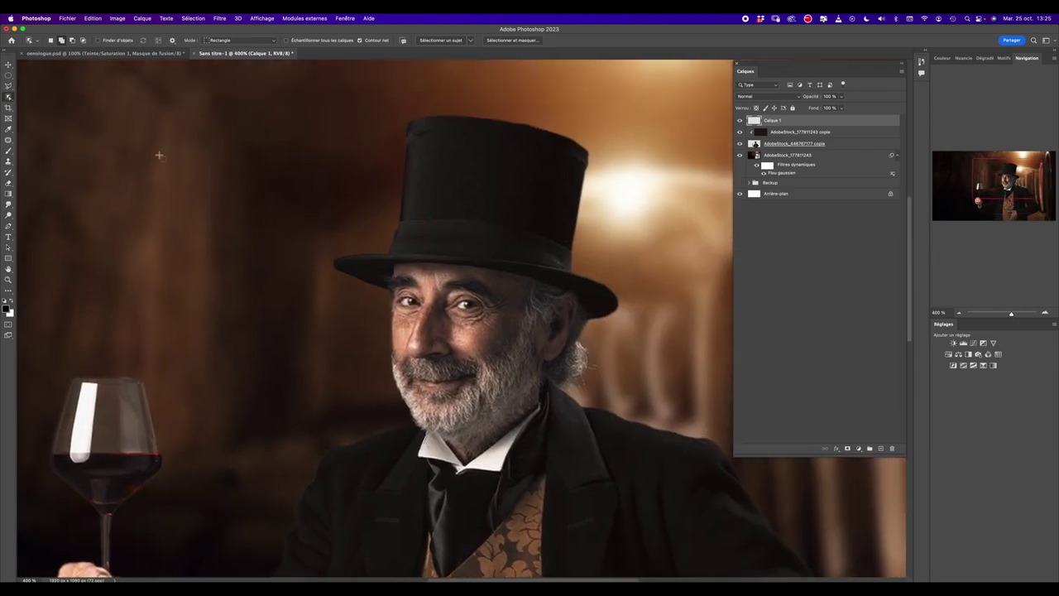
pyautogui.press('b')
pyautogui.moveTo(345, 265); pyautogui.dragTo(256, 260)
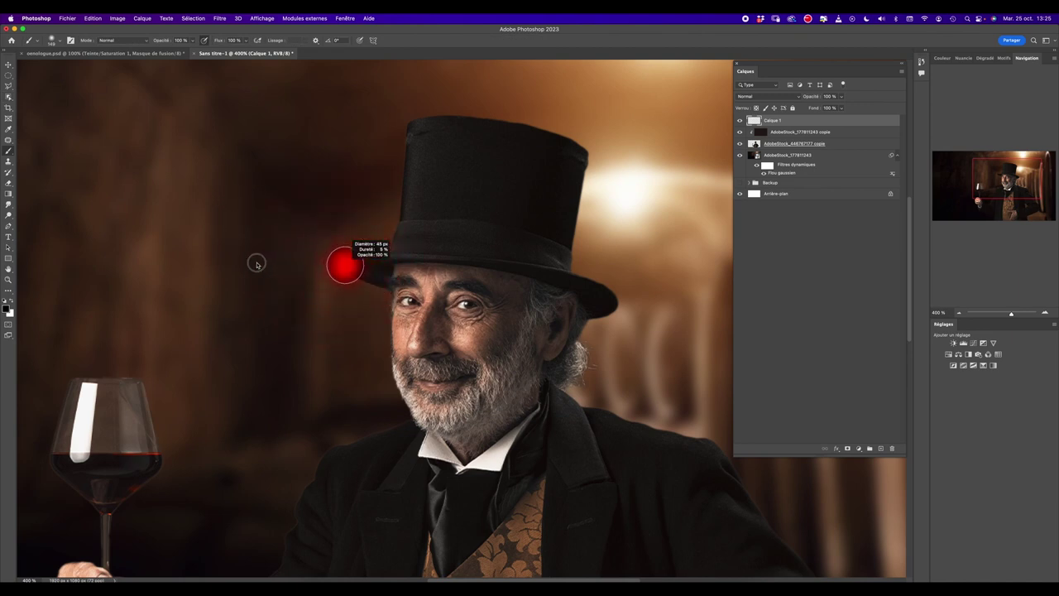
pyautogui.rightClick(318, 219)
pyautogui.moveTo(362, 159); pyautogui.dragTo(434, 157)
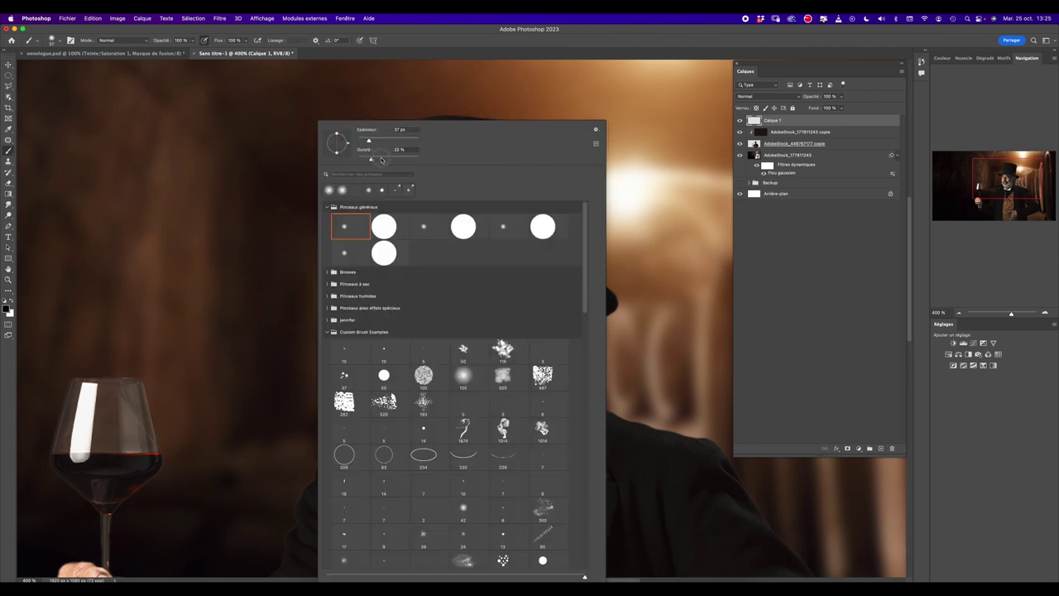
pyautogui.press('Return')
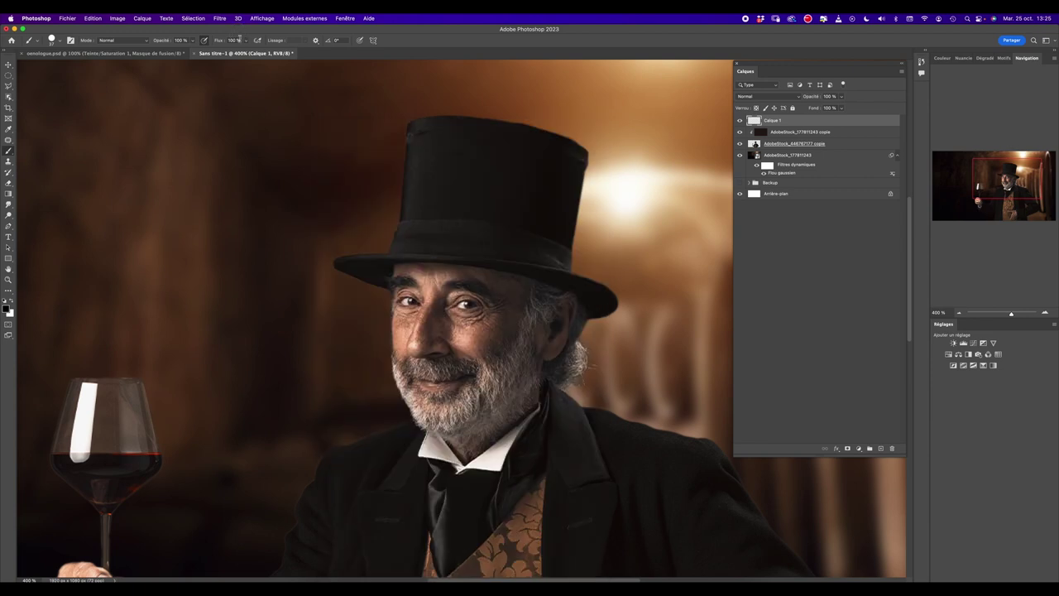
pyautogui.moveTo(416, 311); pyautogui.dragTo(398, 313)
# Make white the foreground colour, shrink the brush to 5 px, and frame the man's face at 300%.
pyautogui.click(11, 302)
pyautogui.moveTo(410, 302); pyautogui.dragTo(409, 302)
pyautogui.press('super+plus')
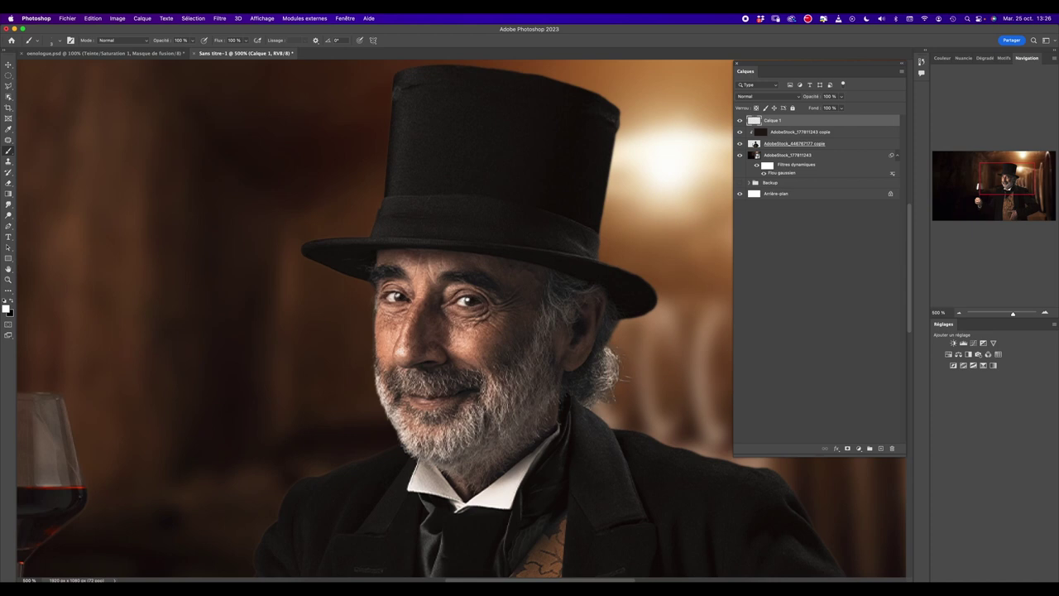
pyautogui.press('super+minus')
pyautogui.press('super+minus')
pyautogui.press('super+minus')
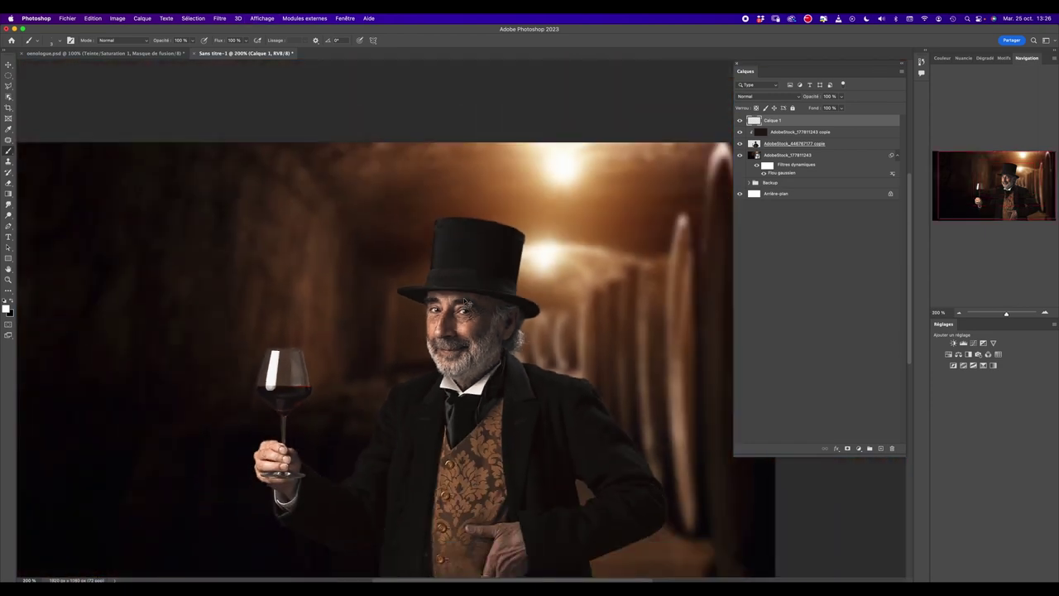
pyautogui.press('super+minus')
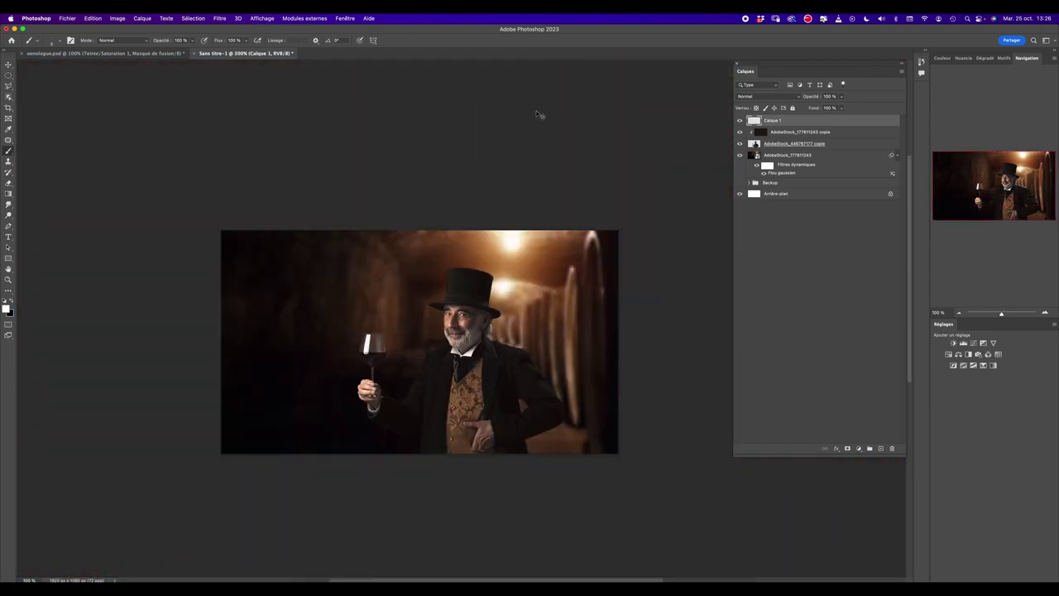
pyautogui.press('super+plus')
pyautogui.press('super+plus')
pyautogui.moveTo(543, 217)
pyautogui.mouseDown()
pyautogui.moveTo(465, 177)
pyautogui.moveTo(440, 130)
pyautogui.mouseUp()
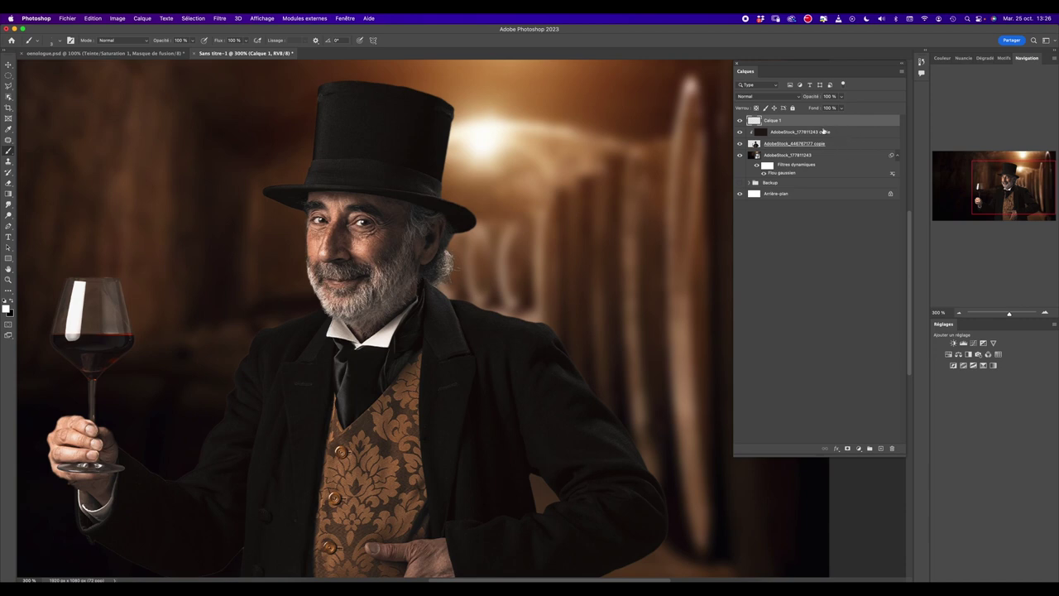
# Rename Calque 1 to 'eclat yeux'.
pyautogui.doubleClick(771, 122)
pyautogui.write('vi')
pyautogui.press('Return')
# On a new layer below eclat yeux, paint a soft 0%-hardness light stroke along the hat's top.
pyautogui.click(881, 448)
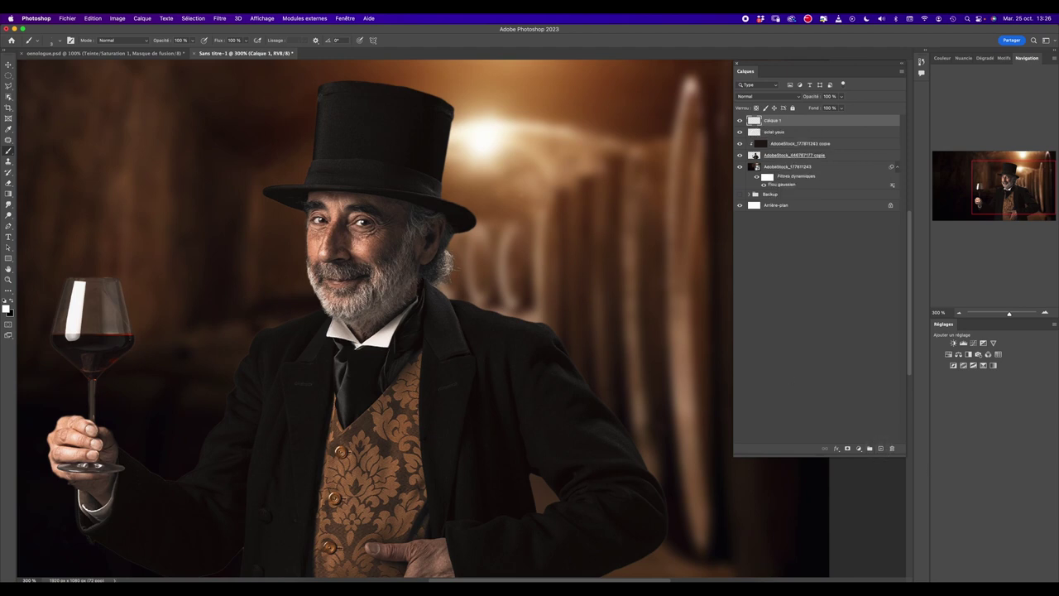
pyautogui.press('i')
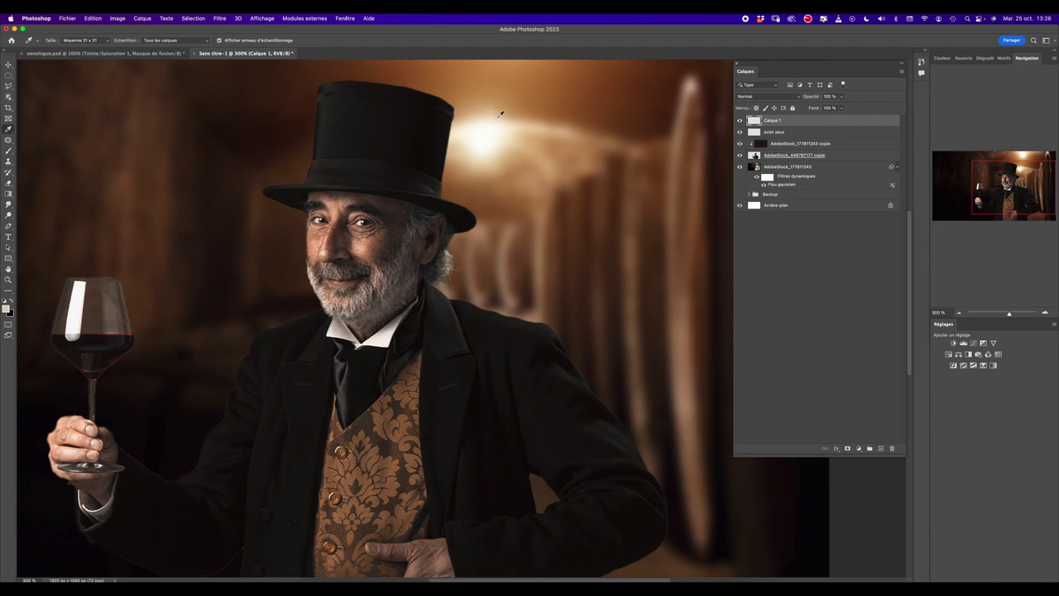
pyautogui.press('b')
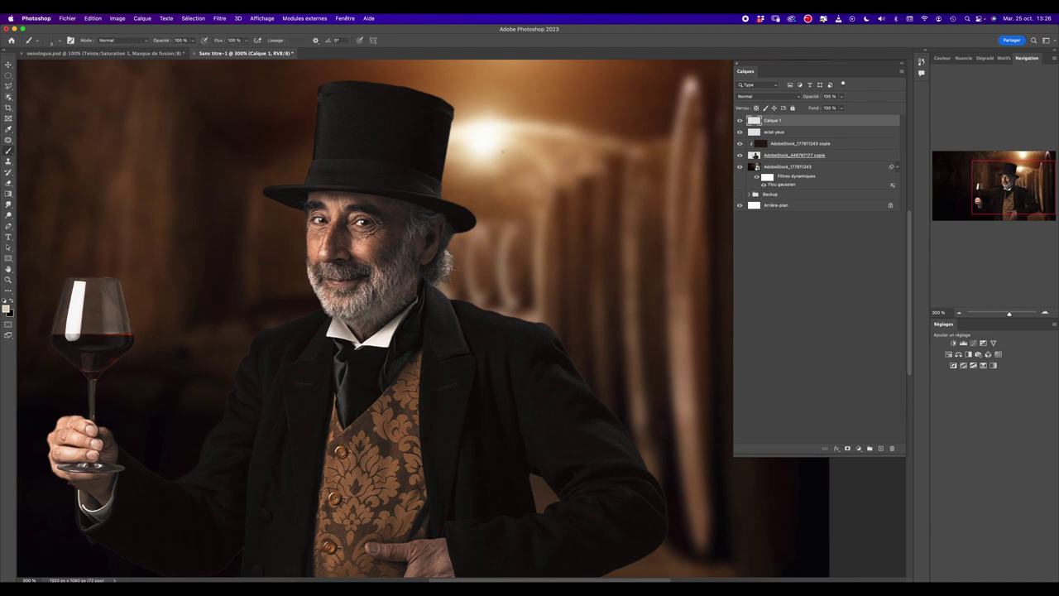
pyautogui.rightClick(500, 151)
pyautogui.moveTo(565, 159); pyautogui.dragTo(543, 158)
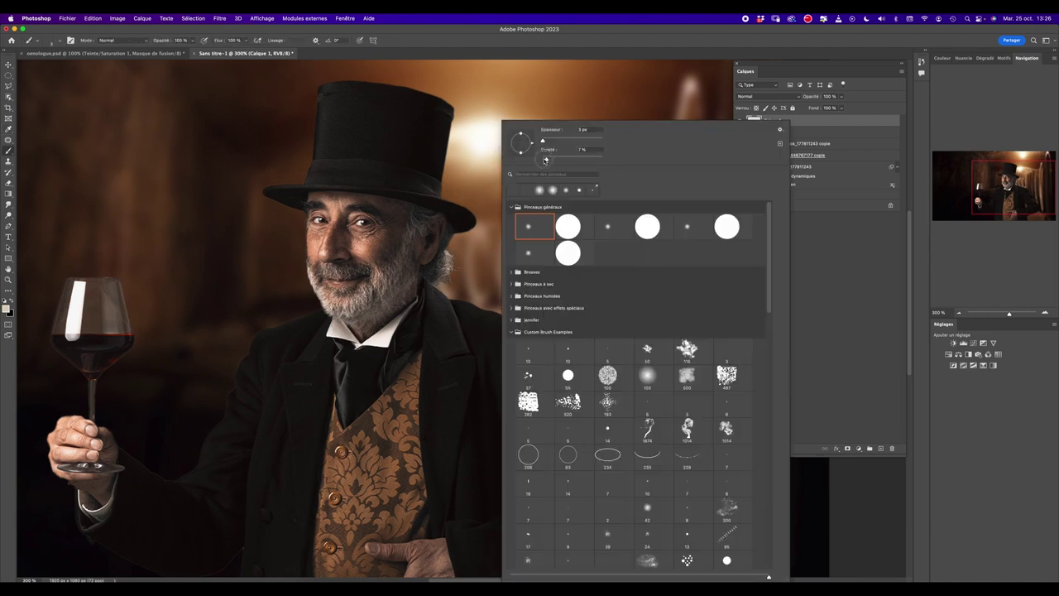
pyautogui.click(829, 125)
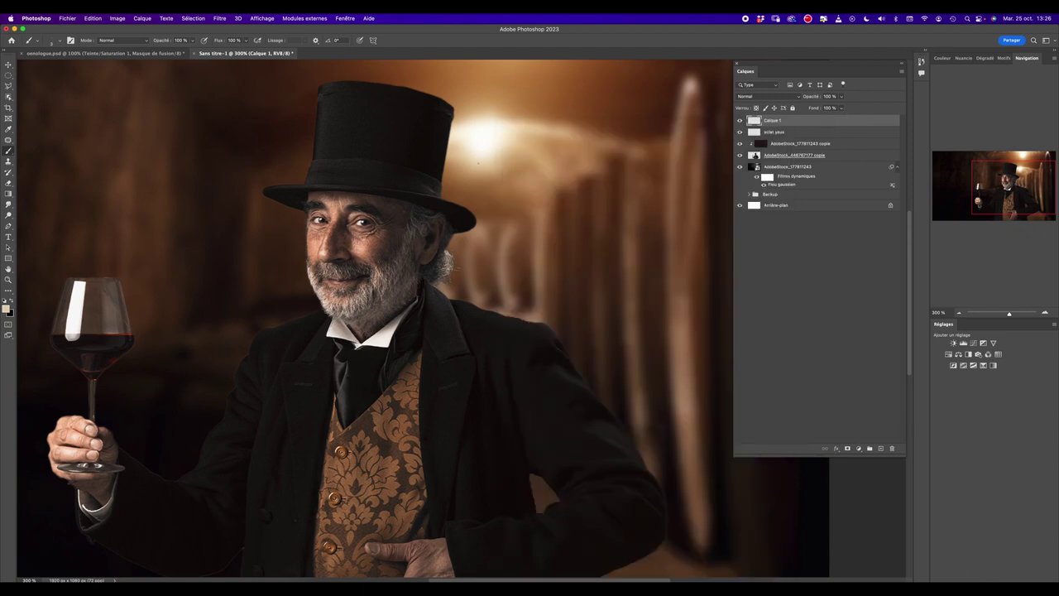
pyautogui.moveTo(472, 152); pyautogui.dragTo(484, 152)
pyautogui.moveTo(385, 80); pyautogui.dragTo(492, 105)
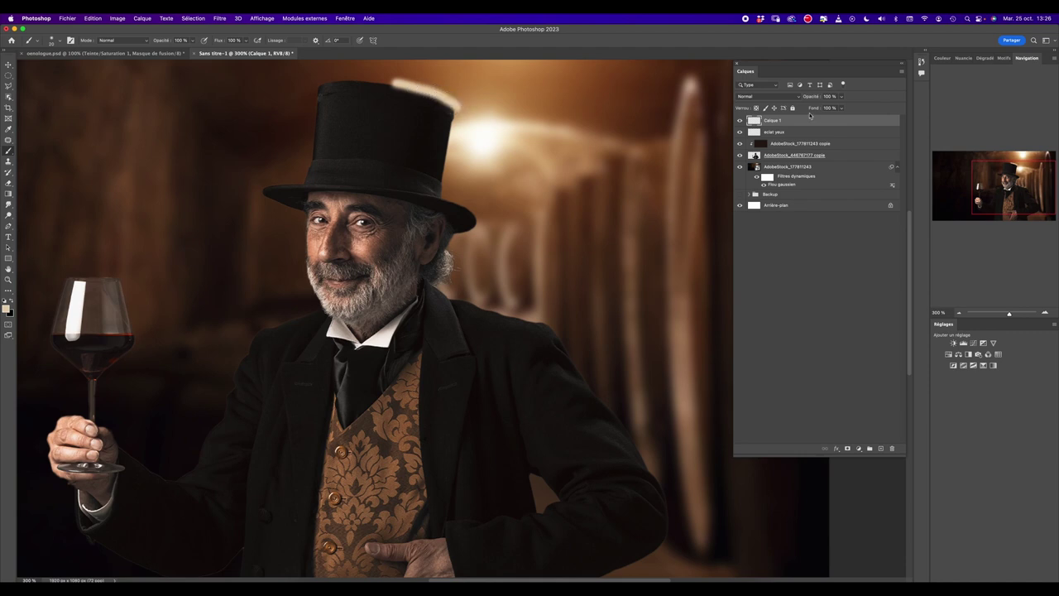
pyautogui.moveTo(801, 123); pyautogui.dragTo(775, 145)
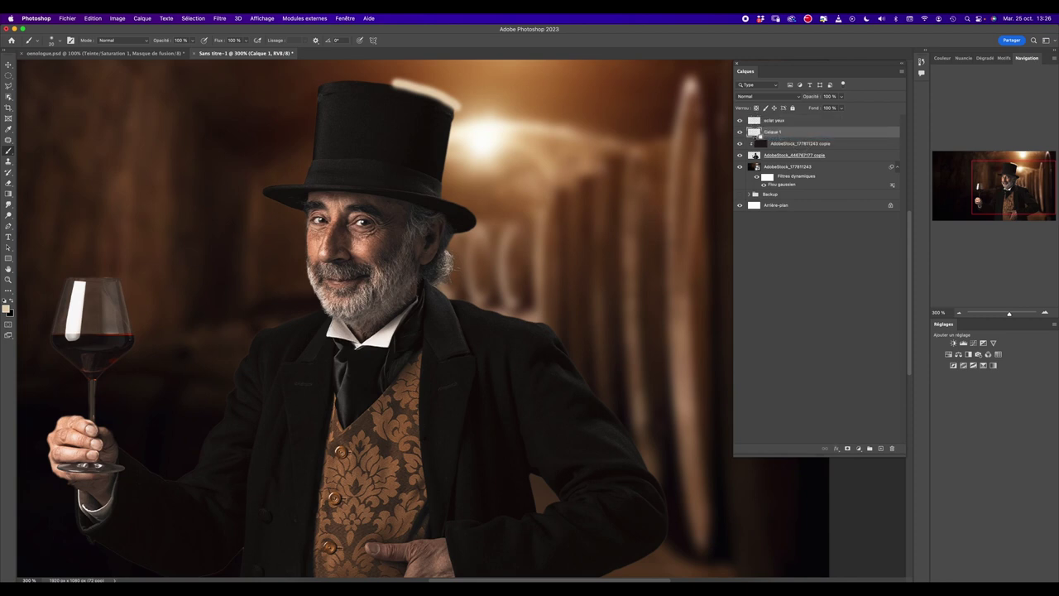
# Clip Calque 1 to the man and paint soft rim light down the hat edge and hair.
pyautogui.keyDown('alt'); pyautogui.click(753, 139); pyautogui.keyUp('alt')
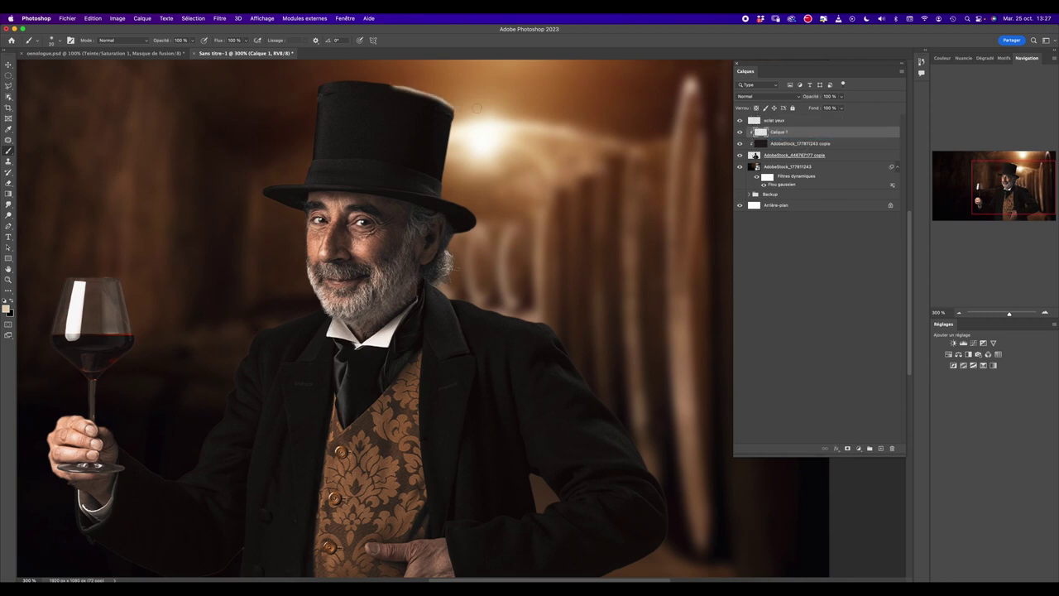
pyautogui.moveTo(455, 112); pyautogui.dragTo(443, 188)
pyautogui.moveTo(451, 252)
pyautogui.mouseDown()
pyautogui.moveTo(454, 237)
pyautogui.moveTo(440, 290)
pyautogui.moveTo(559, 332)
pyautogui.moveTo(657, 474)
pyautogui.moveTo(538, 293)
pyautogui.moveTo(570, 282)
pyautogui.moveTo(565, 339)
pyautogui.mouseUp()
pyautogui.moveTo(442, 267); pyautogui.dragTo(446, 291)
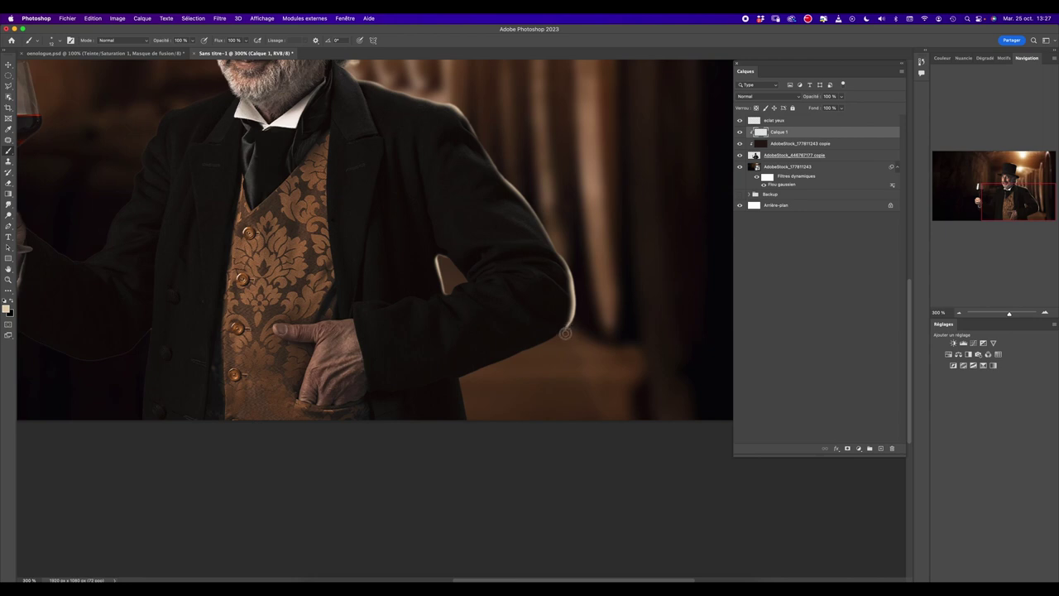
# Paint rim light along the sleeve edge with brush opacity at 73%.
pyautogui.moveTo(527, 293); pyautogui.dragTo(659, 341)
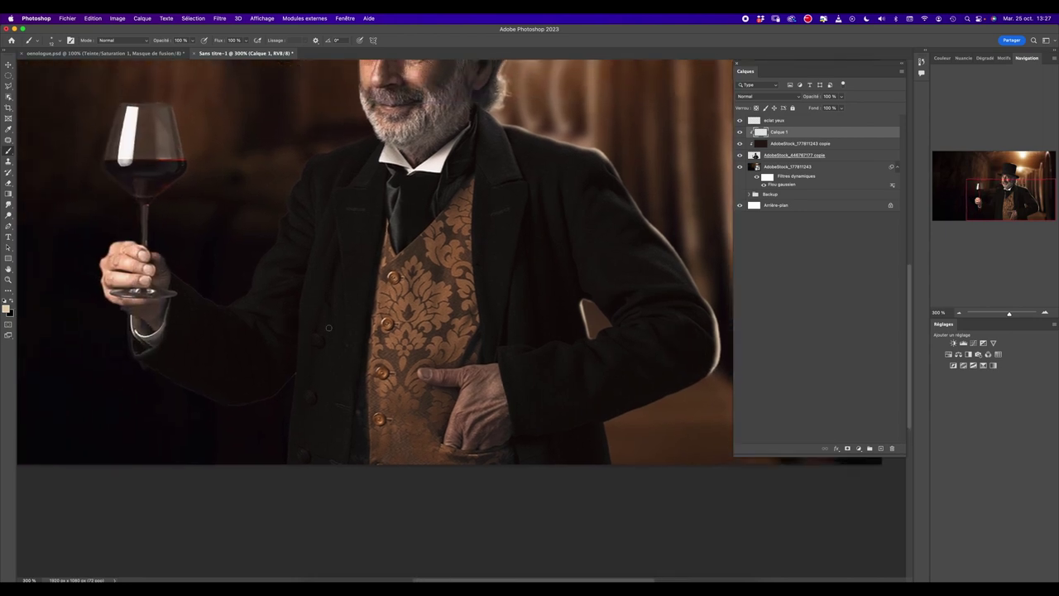
pyautogui.moveTo(292, 381); pyautogui.dragTo(293, 375)
pyautogui.moveTo(193, 41); pyautogui.dragTo(182, 50)
pyautogui.moveTo(290, 379); pyautogui.dragTo(267, 407)
pyautogui.scroll(2, 280, 361)
pyautogui.scroll(2, 277, 406)
pyautogui.scroll(2, 253, 430)
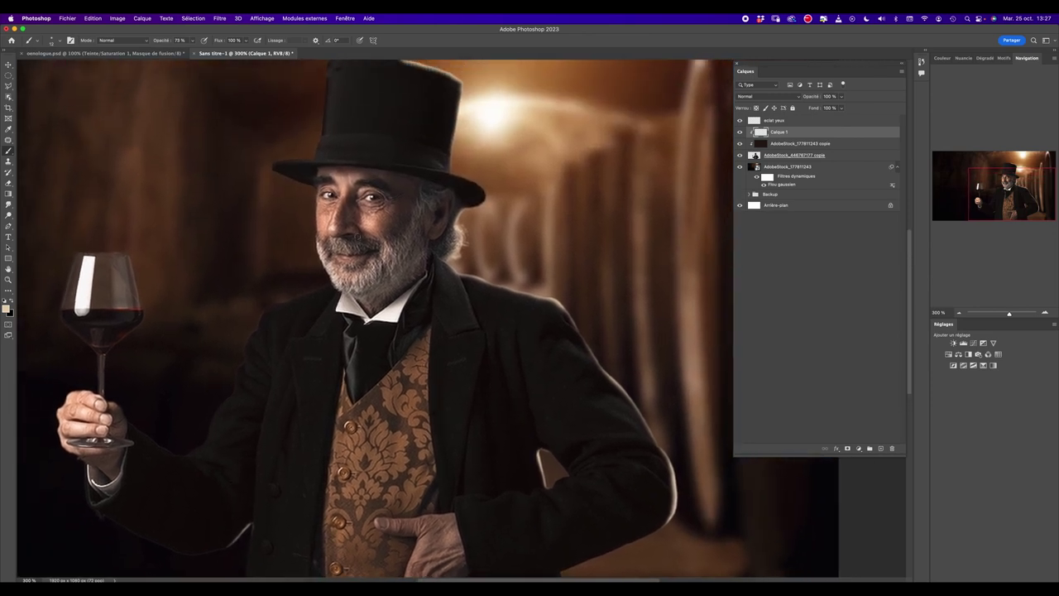
pyautogui.scroll(1, 348, 276)
pyautogui.scroll(2, 347, 276)
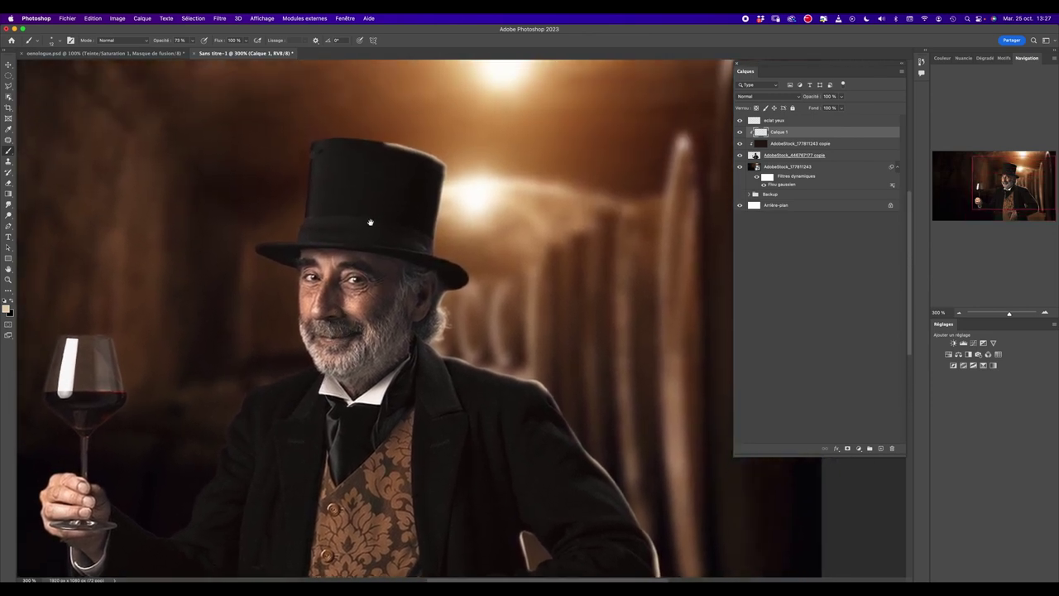
# Set the Eraser to 17% hardness with a lowered flow.
pyautogui.press('e')
pyautogui.rightClick(373, 151)
pyautogui.moveTo(446, 159); pyautogui.dragTo(427, 160)
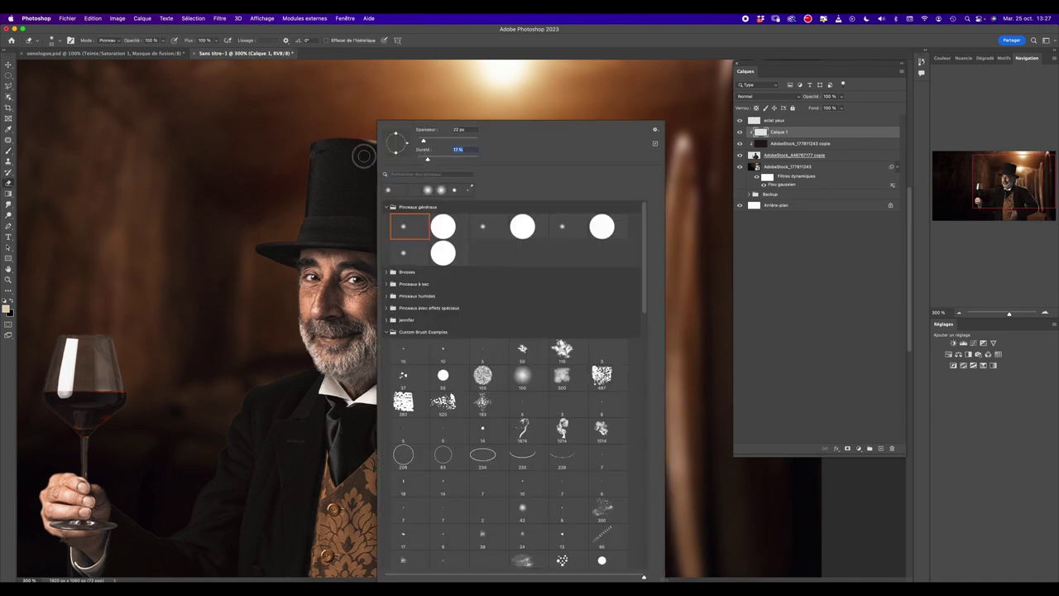
pyautogui.press('Return')
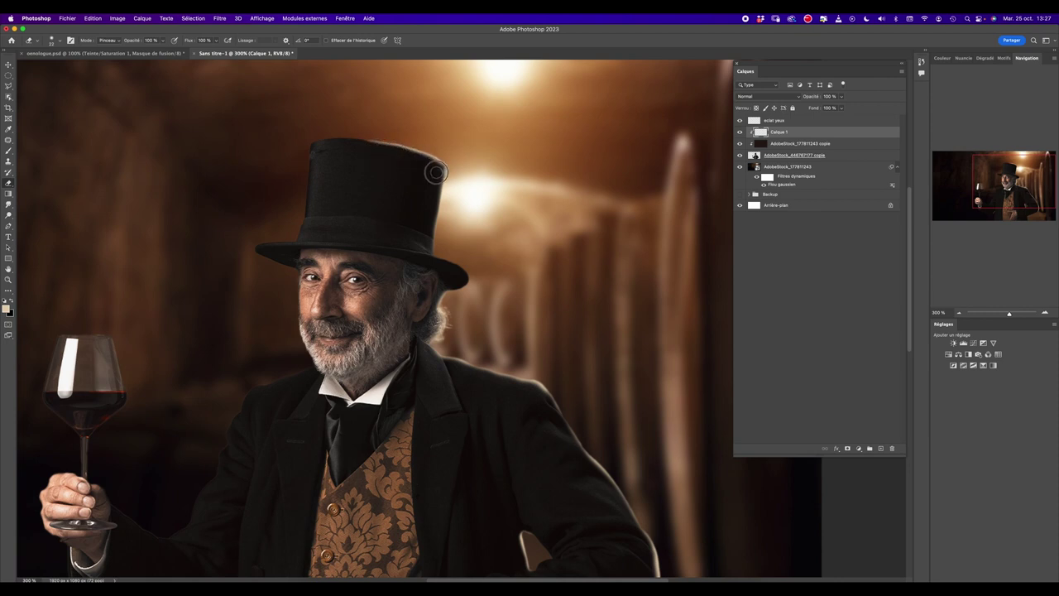
pyautogui.moveTo(217, 42); pyautogui.dragTo(201, 51)
pyautogui.click(430, 170)
# Erase stray rim glow along the hat's top and down to the hair, panning across the coat.
pyautogui.moveTo(433, 170); pyautogui.dragTo(383, 149)
pyautogui.moveTo(430, 323); pyautogui.dragTo(427, 335)
pyautogui.moveTo(453, 391); pyautogui.dragTo(392, 289)
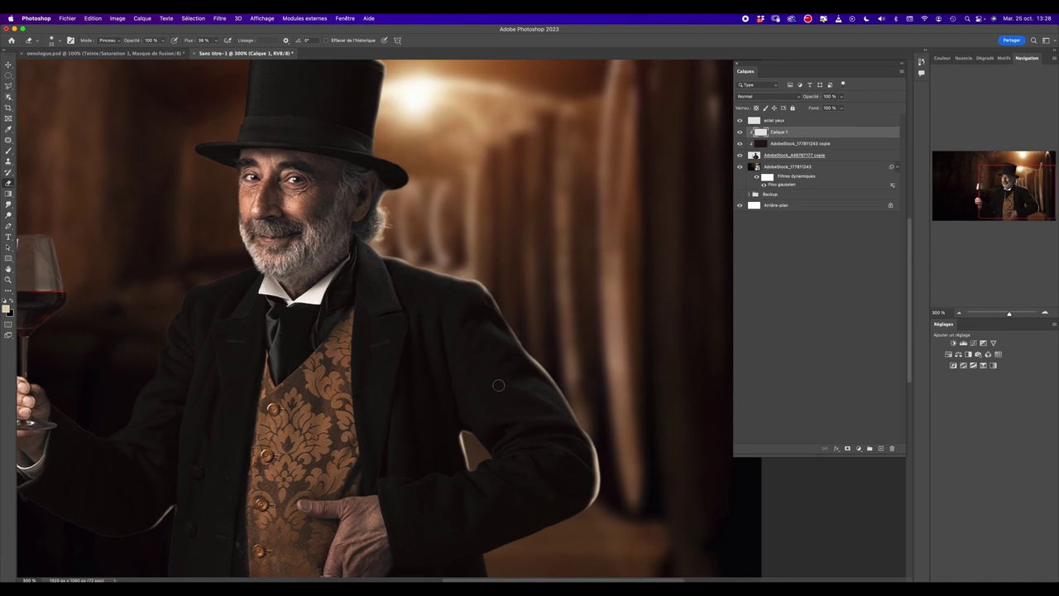
pyautogui.moveTo(496, 369); pyautogui.dragTo(433, 239)
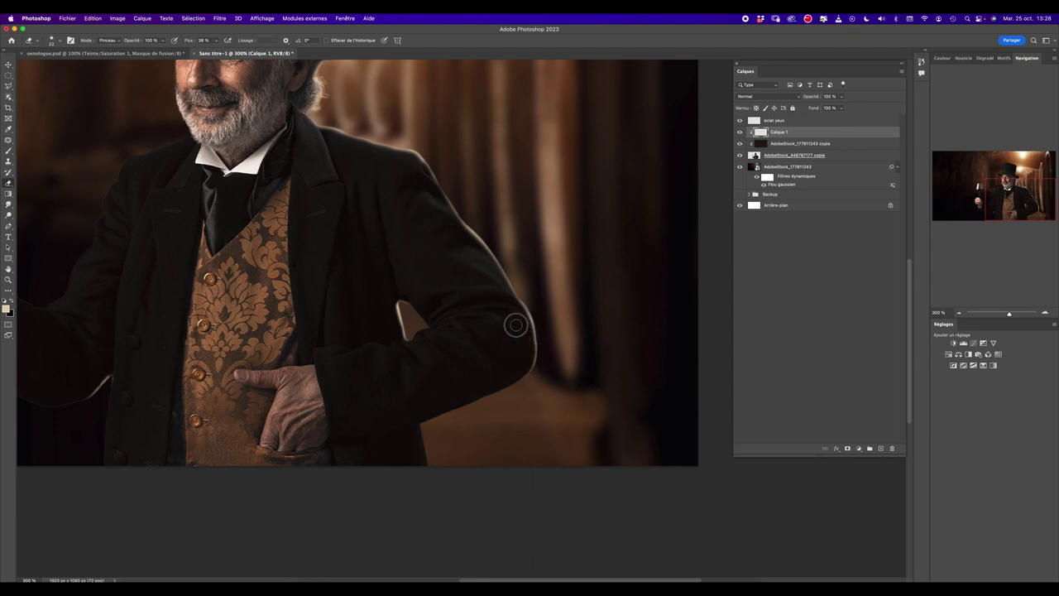
pyautogui.moveTo(457, 263)
pyautogui.mouseDown()
pyautogui.moveTo(564, 307)
pyautogui.moveTo(616, 308)
pyautogui.mouseUp()
# Rename the layer to 'rim light'.
pyautogui.press('BackSpace')
pyautogui.write('ht')
pyautogui.press('Return')
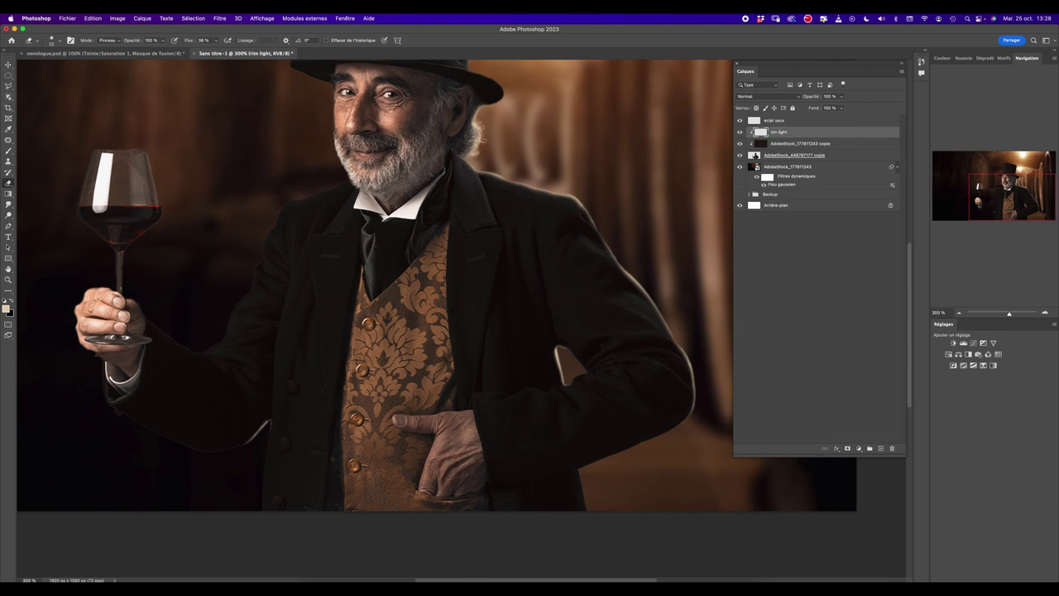
# Blend the rim light layer in Lumière crue at 74% opacity, viewing at 200%.
pyautogui.click(774, 96)
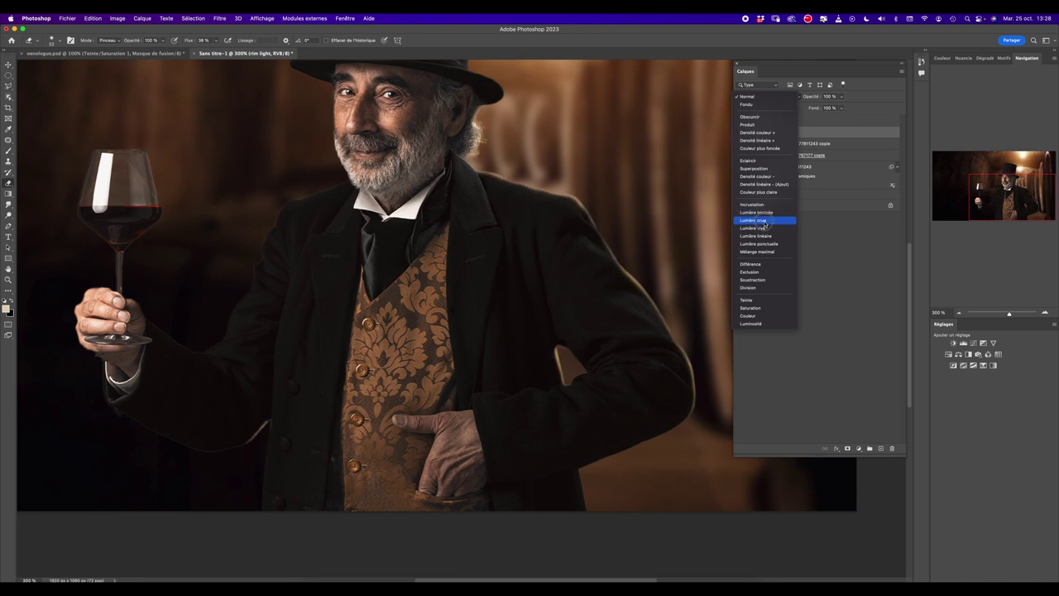
pyautogui.click(754, 220)
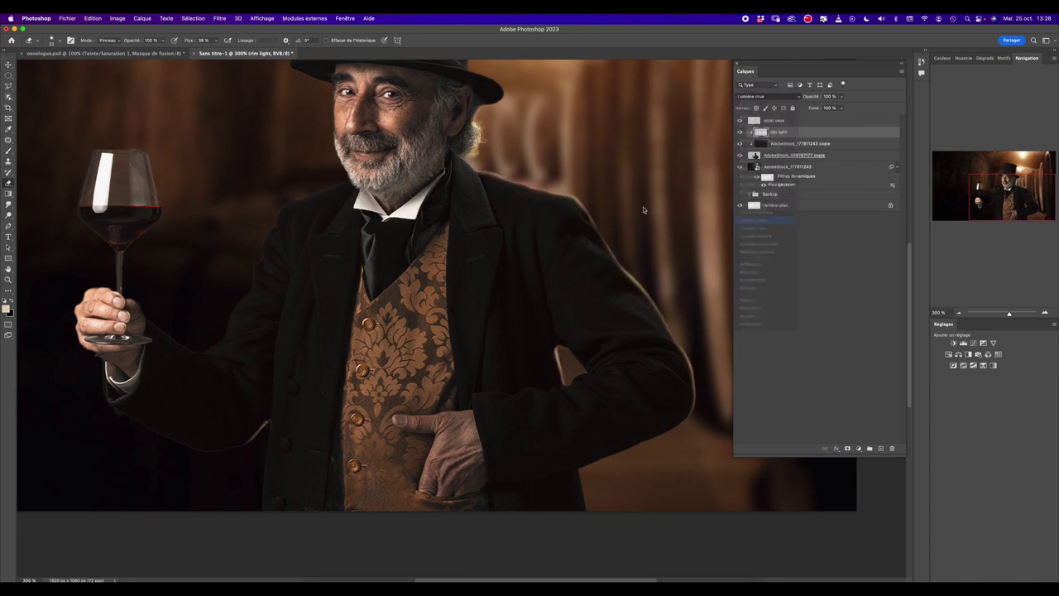
pyautogui.scroll(3, 522, 271)
pyautogui.scroll(3, 522, 272)
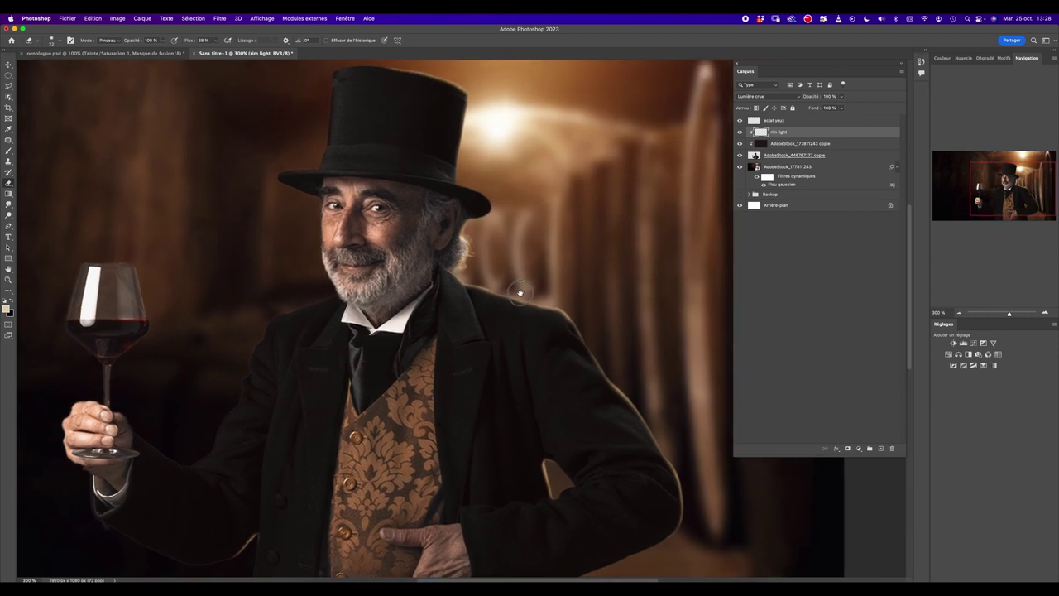
pyautogui.scroll(-5, 520, 291)
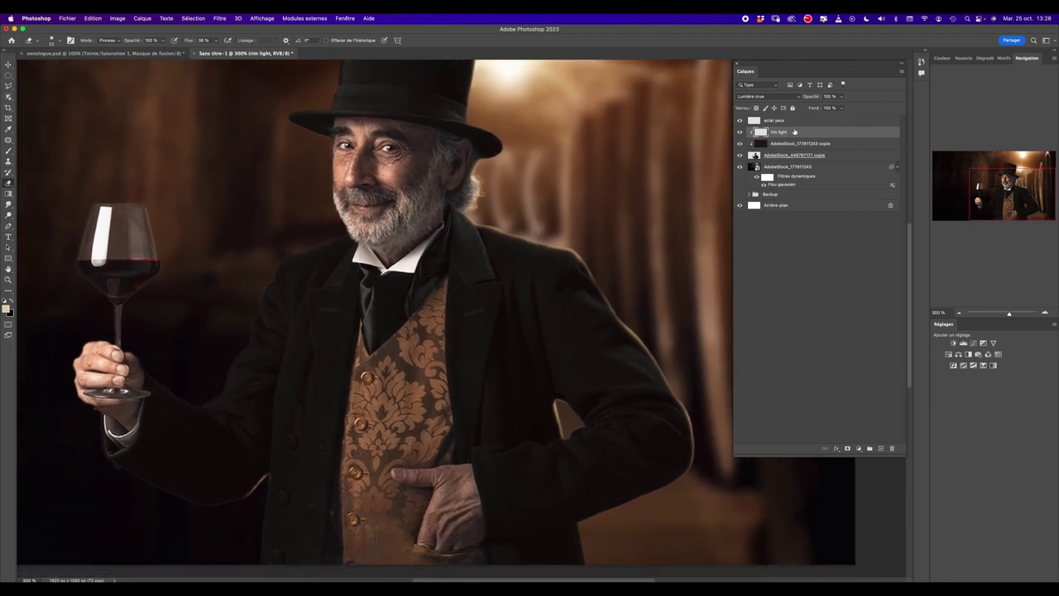
pyautogui.click(842, 96)
pyautogui.moveTo(846, 107); pyautogui.dragTo(832, 110)
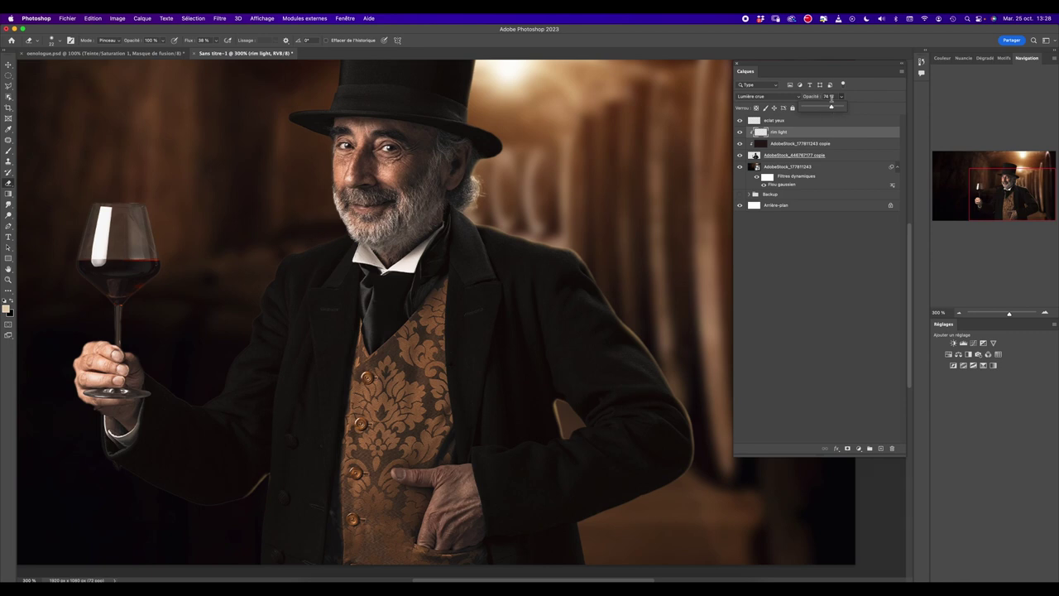
pyautogui.press('super+1')
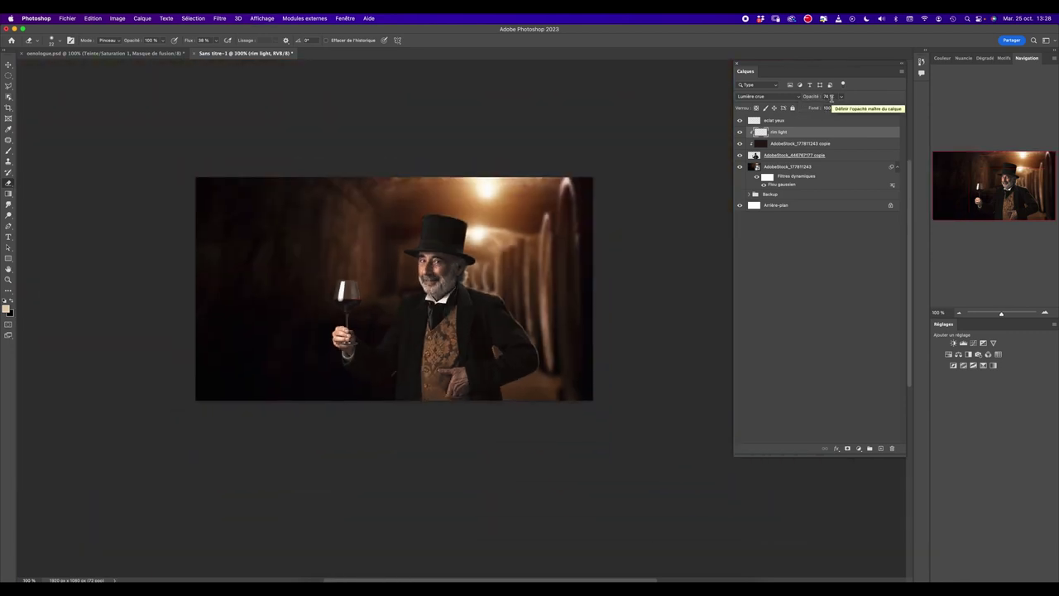
pyautogui.press('super+plus')
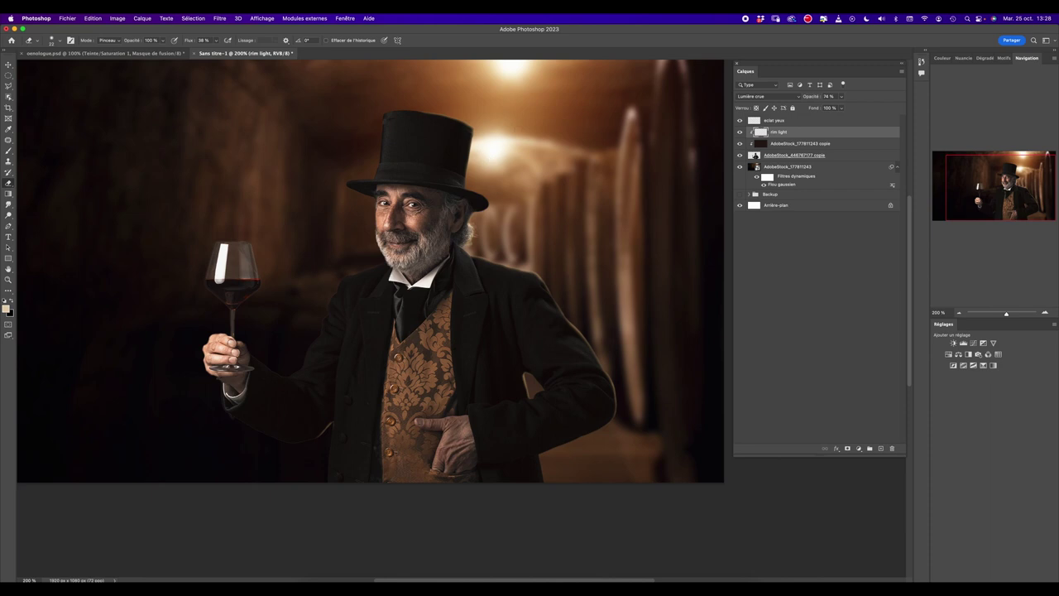
pyautogui.click(844, 169)
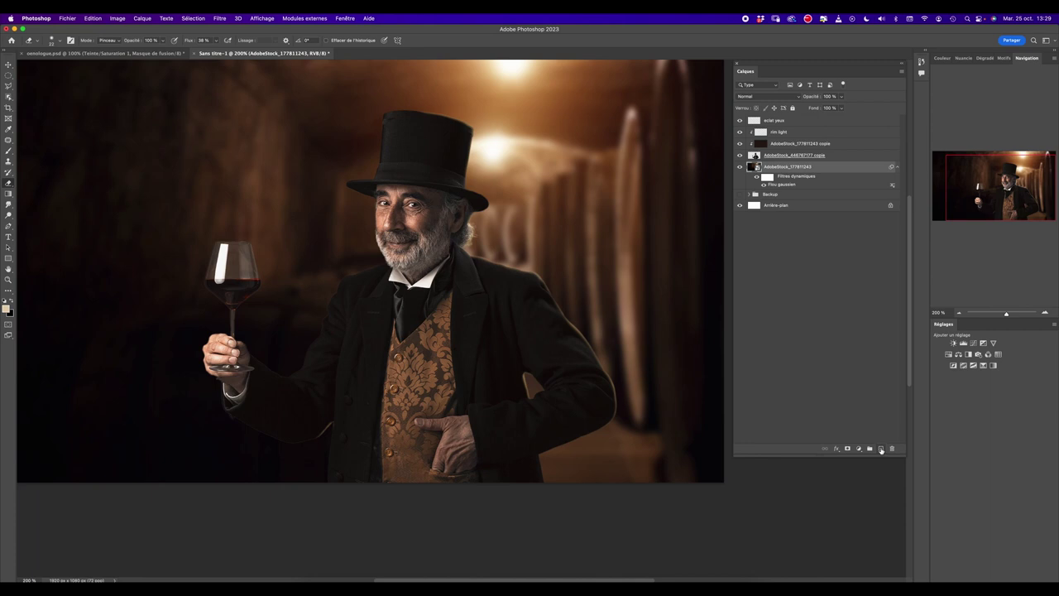
# Add a new empty layer above AdobeStock_177811243 and sample a colour from the cellar.
pyautogui.click(881, 448)
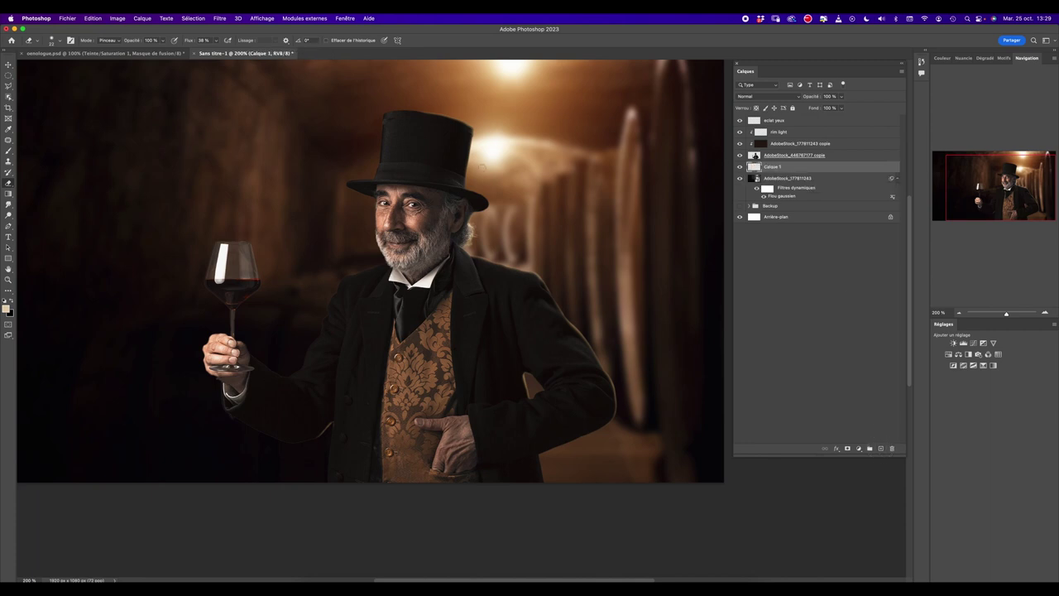
pyautogui.press('i')
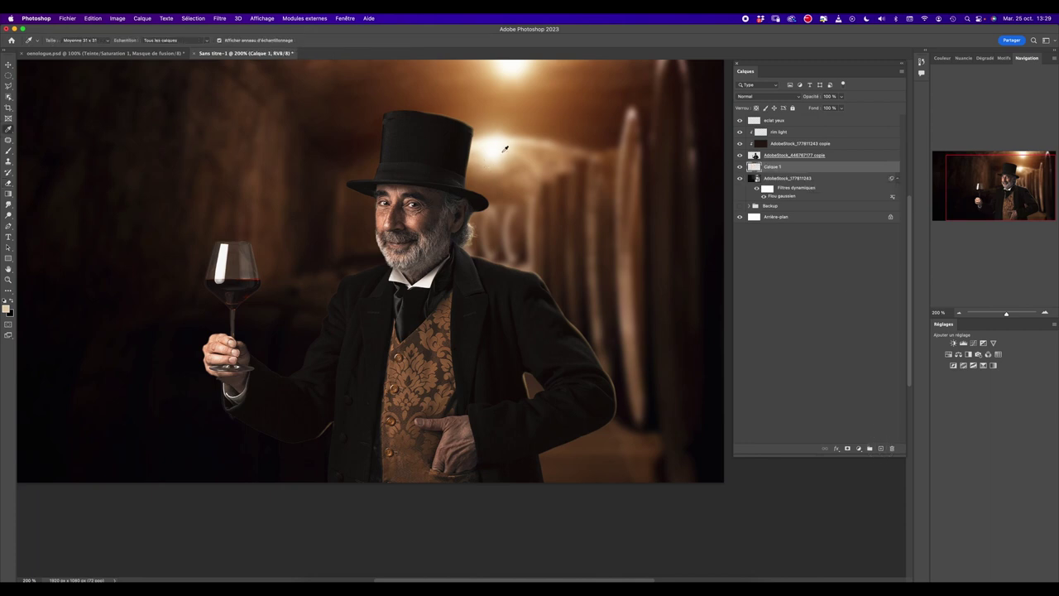
pyautogui.click(509, 149)
pyautogui.press('b')
# Set the foreground colour to a dark reddish brown (5e2b0b).
pyautogui.click(7, 309)
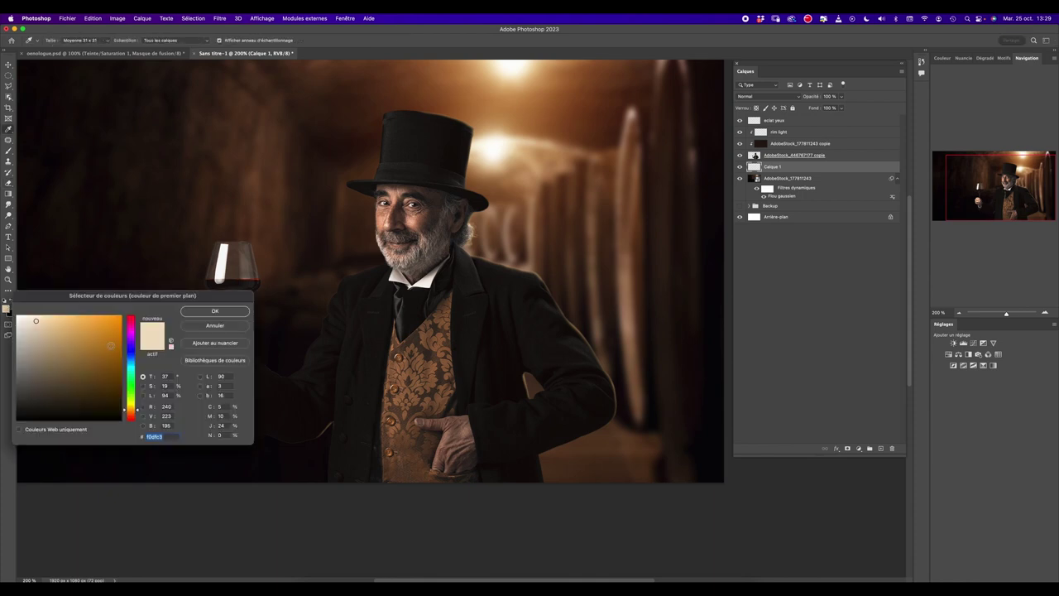
pyautogui.moveTo(81, 331); pyautogui.dragTo(108, 381)
pyautogui.click(130, 415)
pyautogui.click(207, 312)
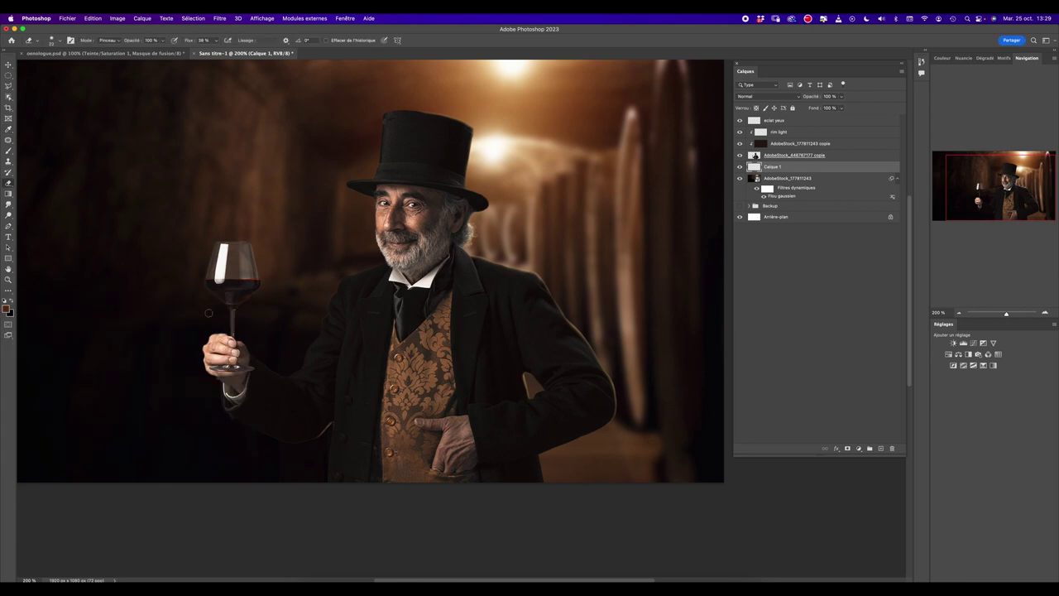
pyautogui.click(8, 194)
pyautogui.click(33, 192)
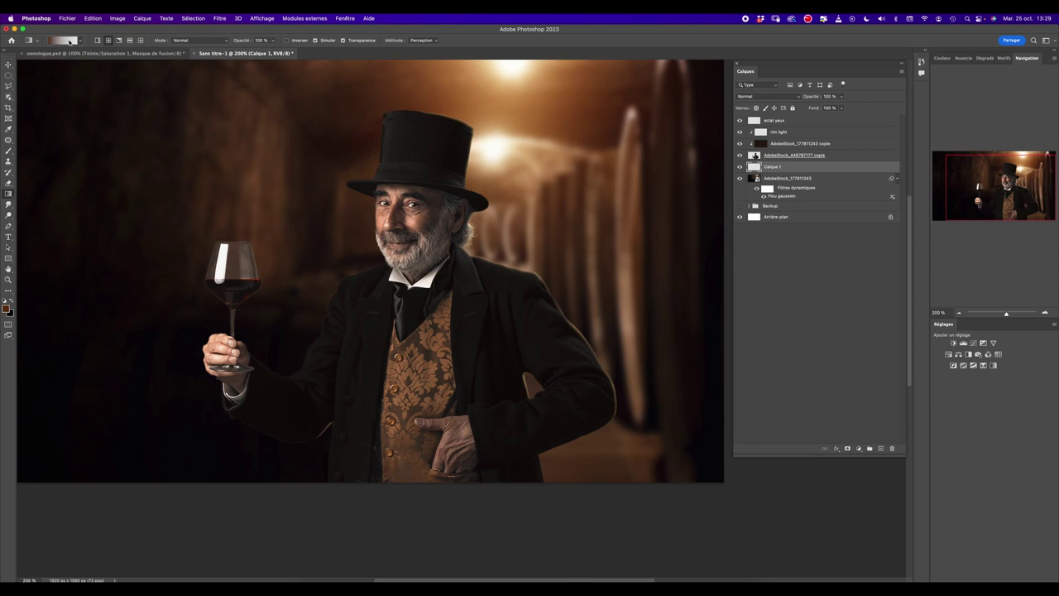
# Choose a brown-to-white gradient preset and draw a glow behind the hat.
pyautogui.click(80, 41)
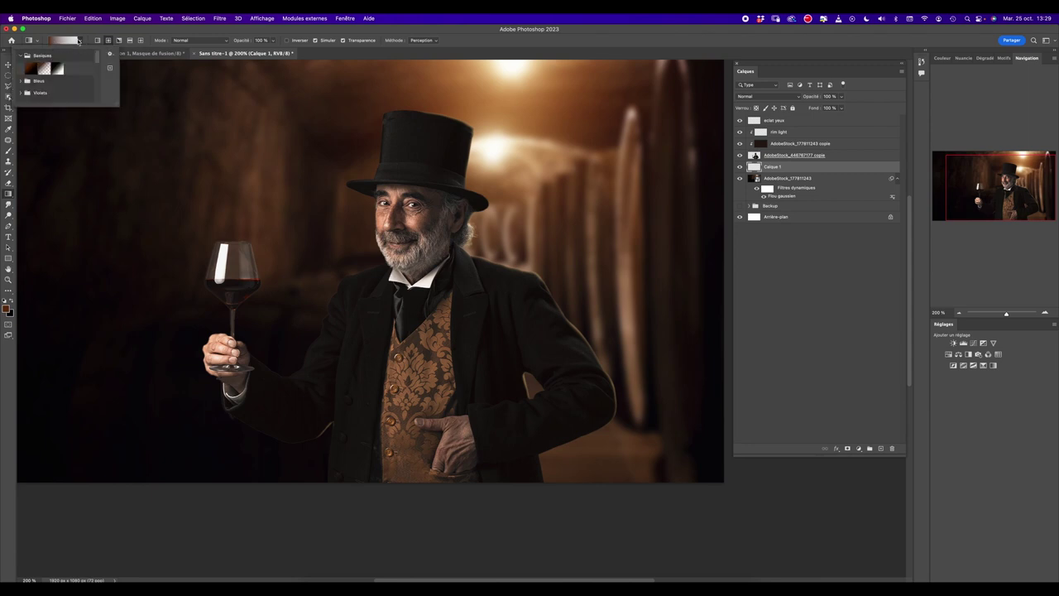
pyautogui.click(43, 69)
pyautogui.click(89, 33)
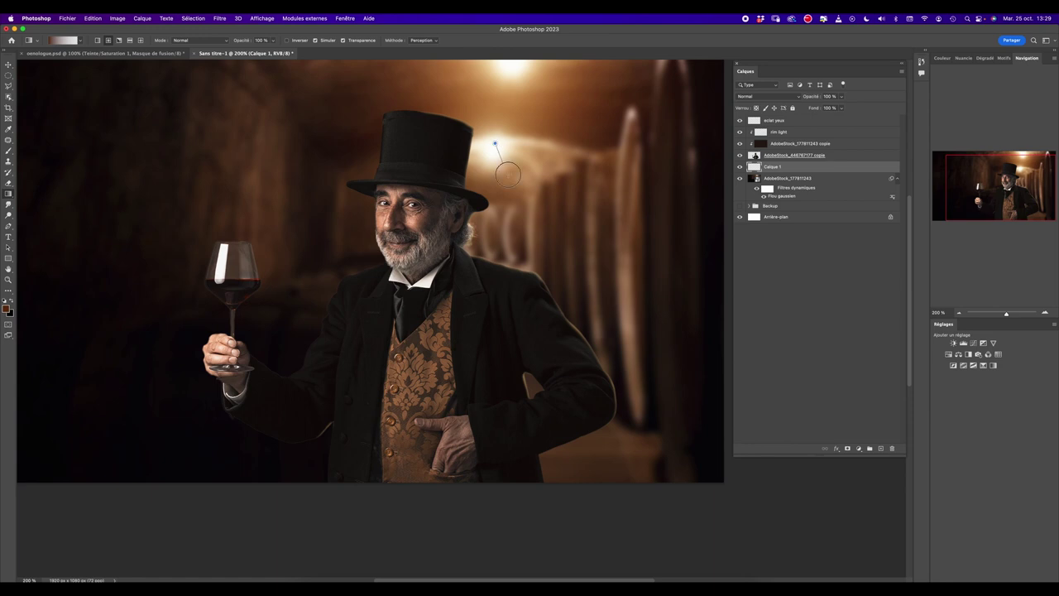
pyautogui.hotkey('ctrl', 'z')
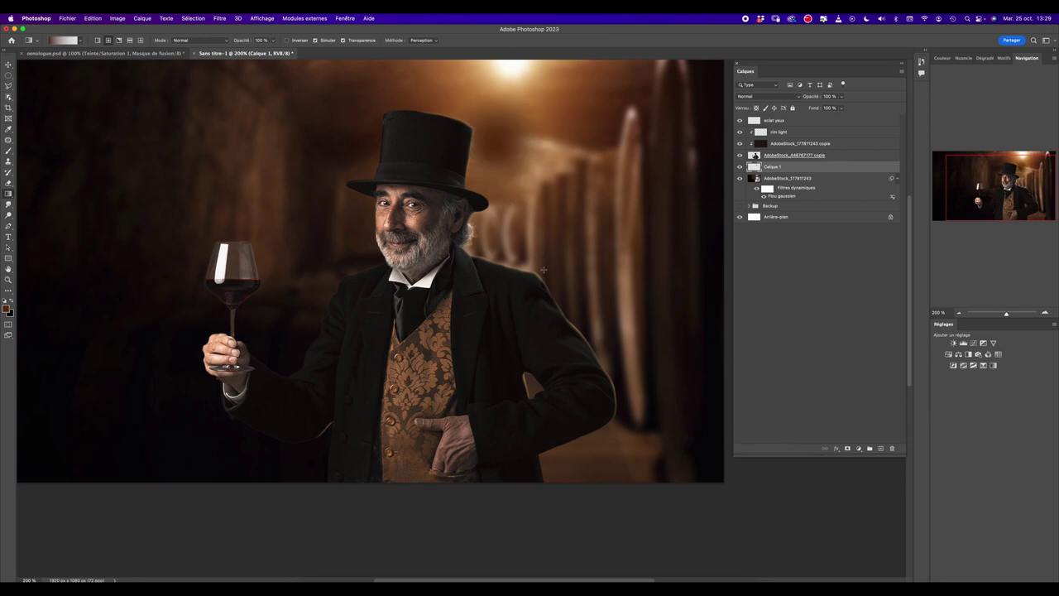
pyautogui.hotkey('ctrl', 'shift', 'z')
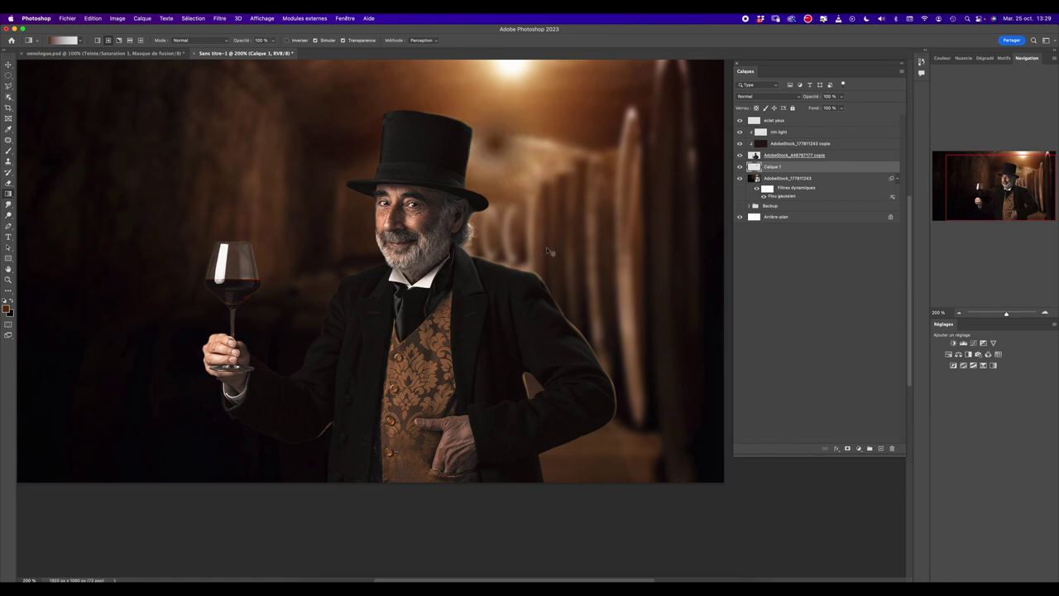
# Set Calque 1 to Densité couleur - with larger radial glows at 78% opacity, and add a layer above rim light.
pyautogui.click(774, 97)
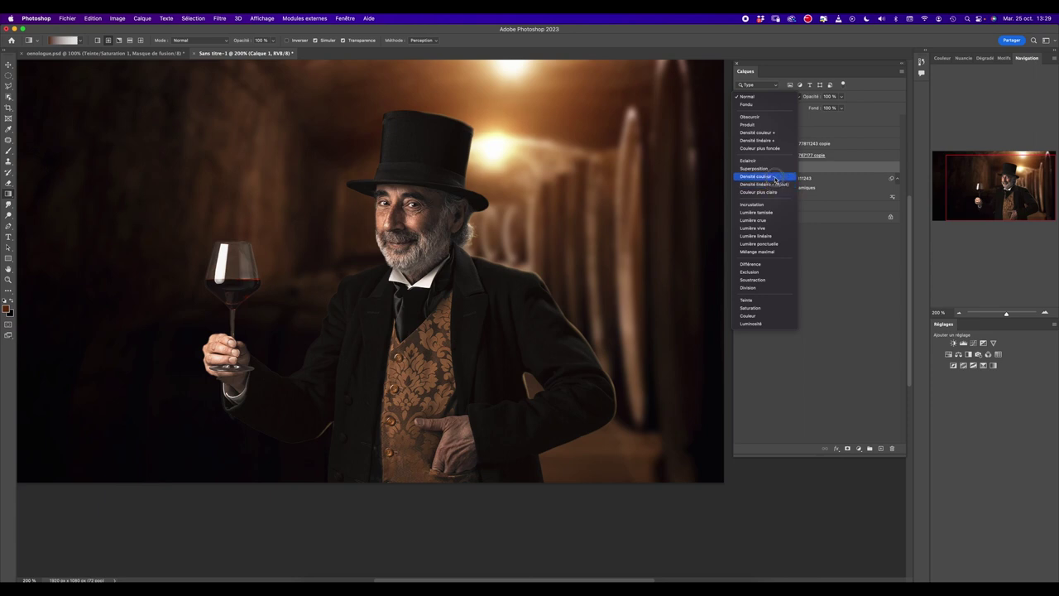
pyautogui.click(768, 176)
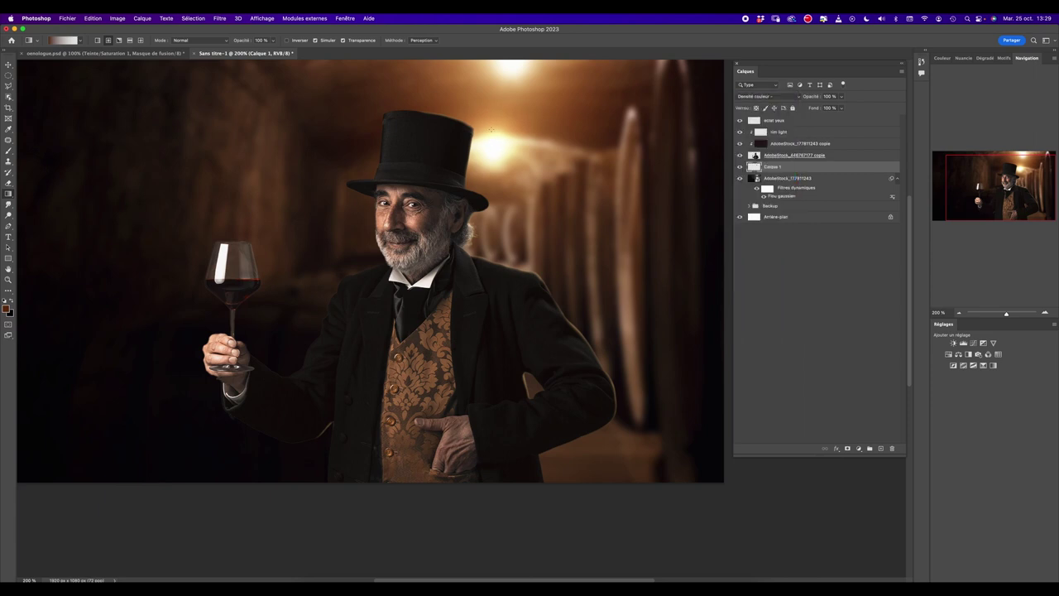
pyautogui.moveTo(508, 66); pyautogui.dragTo(513, 83)
pyautogui.moveTo(487, 151); pyautogui.dragTo(535, 232)
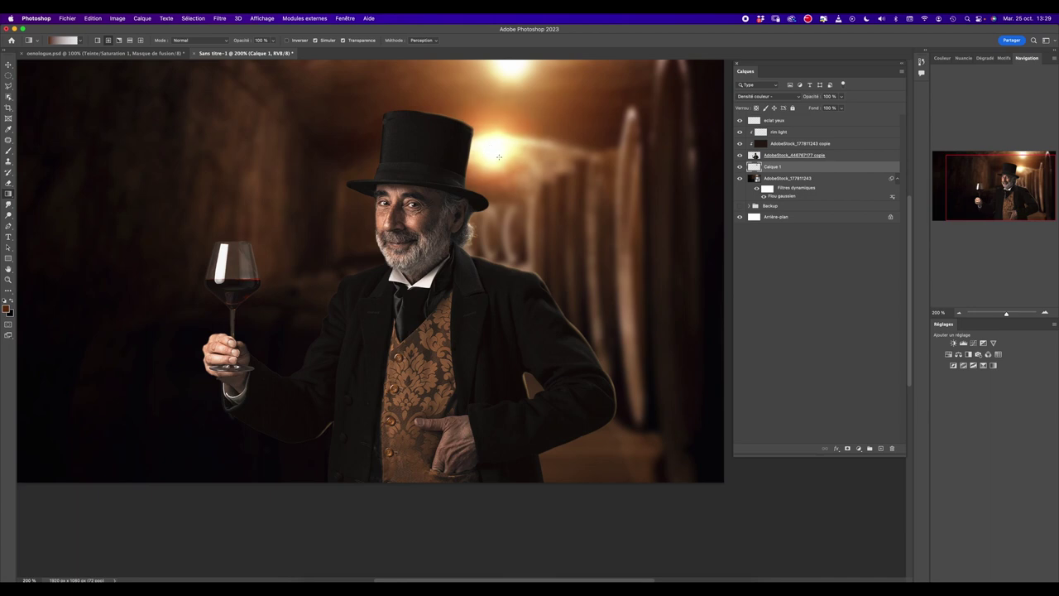
pyautogui.press('super+minus')
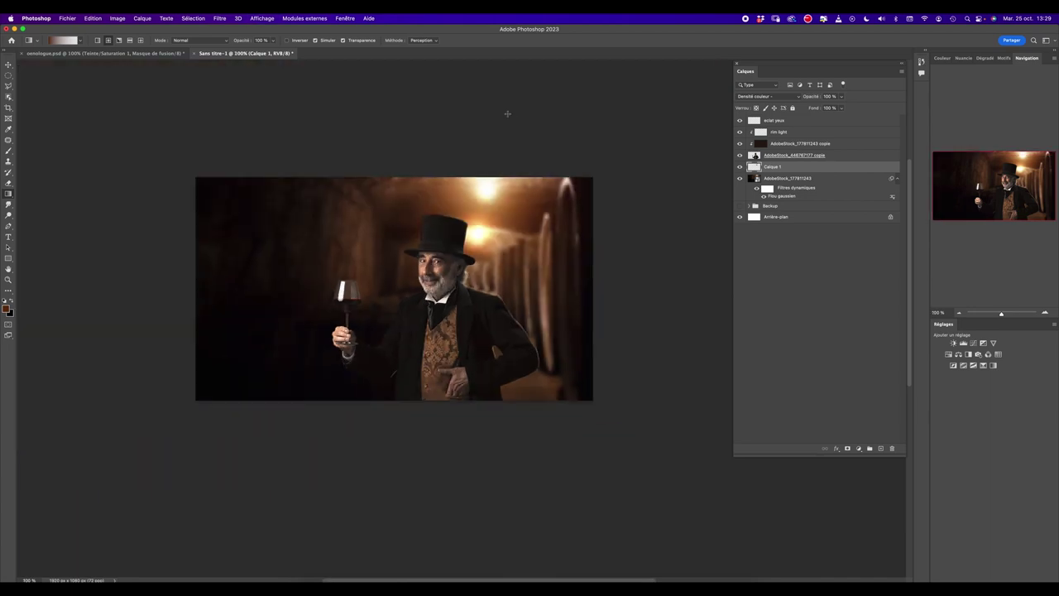
pyautogui.click(740, 167)
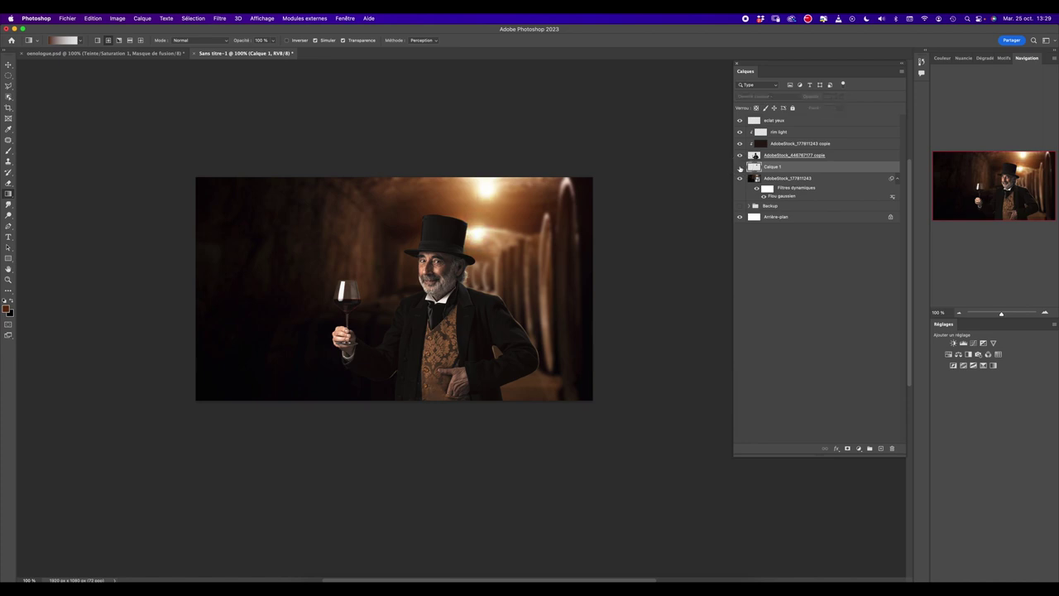
pyautogui.moveTo(839, 101); pyautogui.dragTo(832, 108)
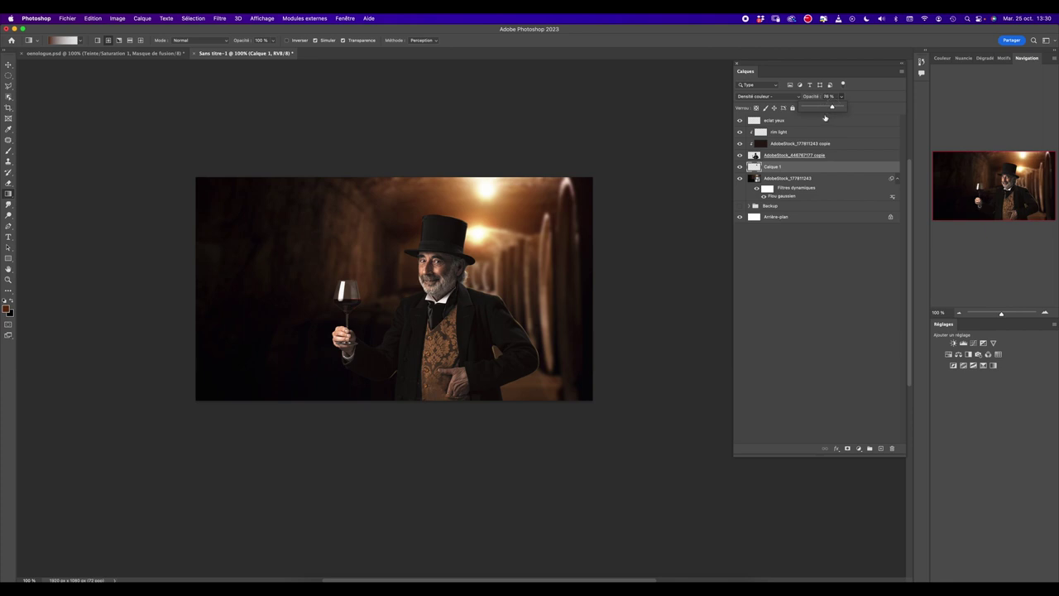
pyautogui.click(841, 156)
pyautogui.click(844, 132)
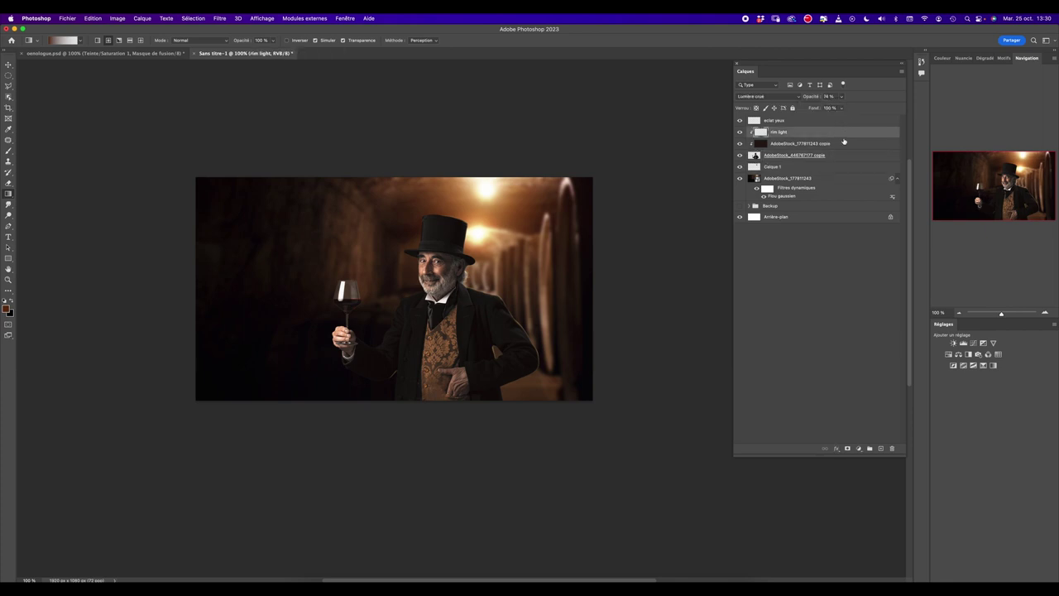
pyautogui.click(880, 449)
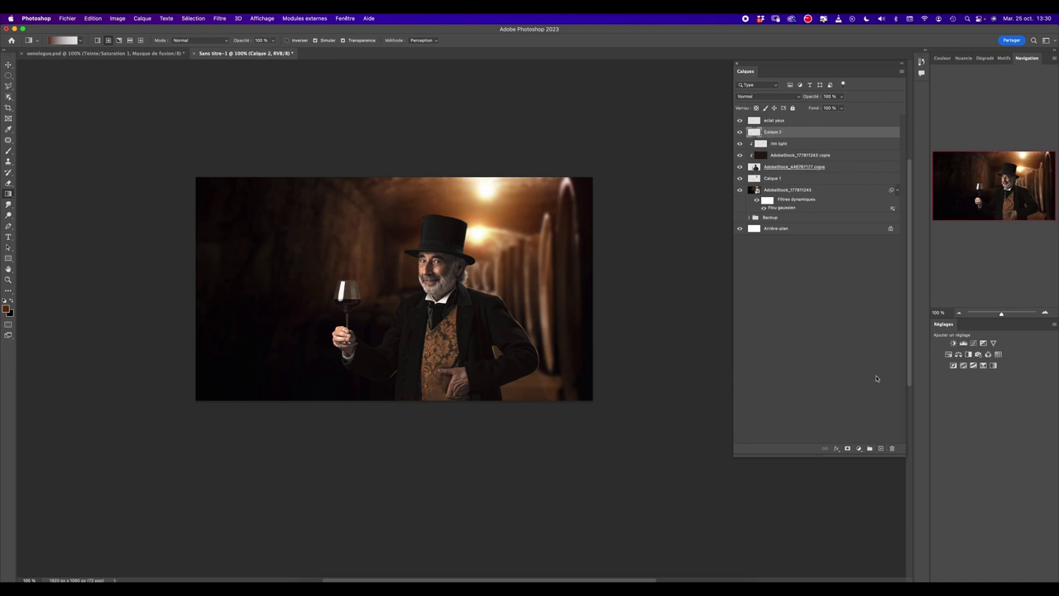
# Rename the clipped layer to 'verre' and zoom to 300% on the wine glass.
pyautogui.keyDown('alt'); pyautogui.click(755, 136); pyautogui.keyUp('alt')
pyautogui.press('BackSpace')
pyautogui.write('verre')
pyautogui.press('Return')
pyautogui.press('super+plus')
pyautogui.press('super+plus')
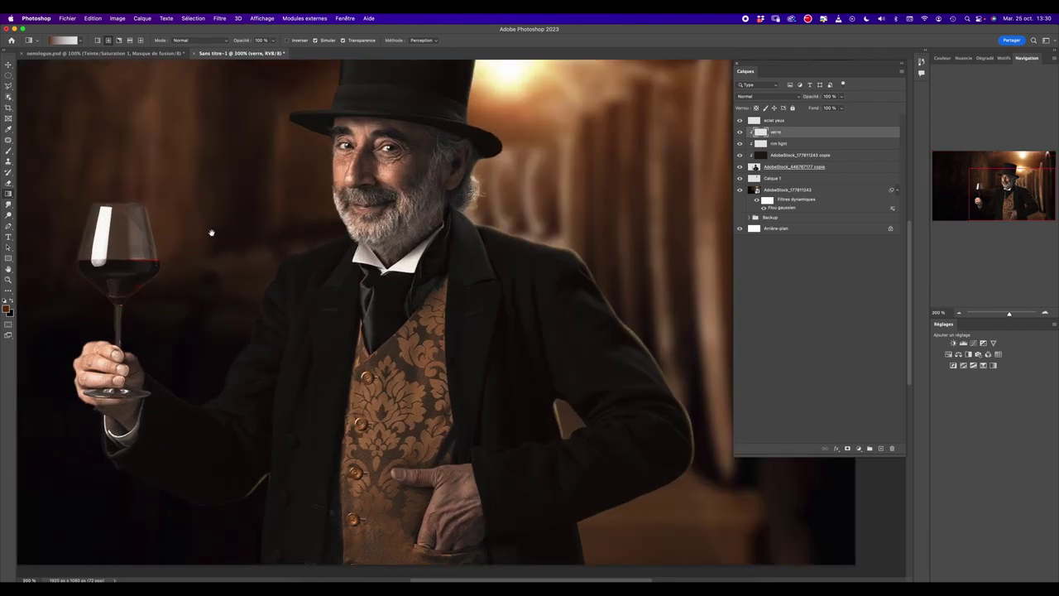
pyautogui.moveTo(160, 291); pyautogui.dragTo(364, 269)
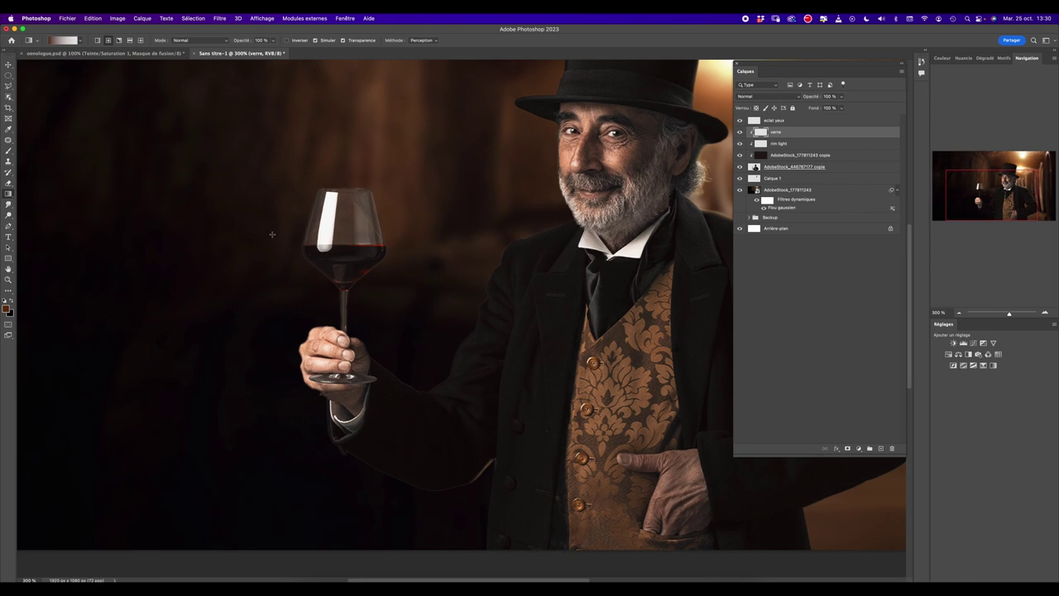
# Size the brush over the glass and sample the wine colour from the bowl with the Eyedropper.
pyautogui.press('b')
pyautogui.moveTo(335, 236); pyautogui.dragTo(351, 236)
pyautogui.press('i')
pyautogui.click(364, 266)
pyautogui.click(361, 252)
pyautogui.press('b')
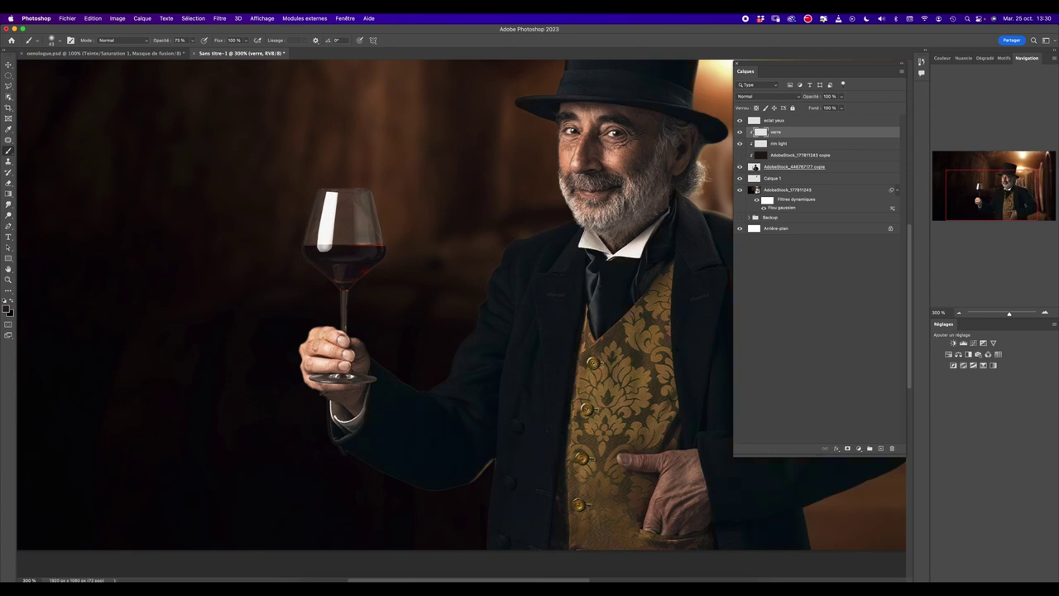
pyautogui.press('i')
pyautogui.click(364, 243)
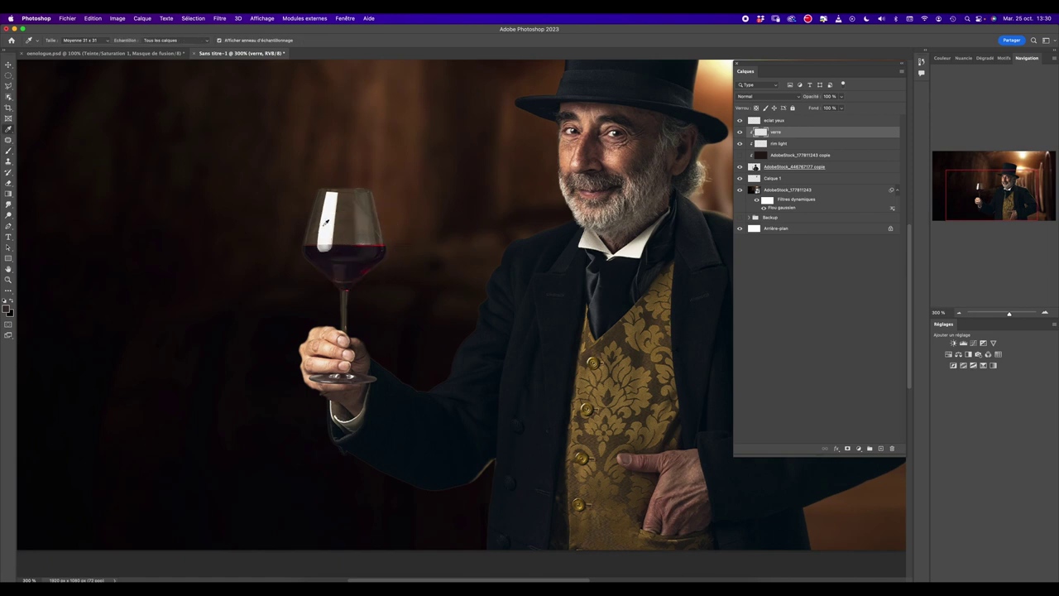
# Set a smaller Eyedropper sampling size and resample the wine colour.
pyautogui.click(89, 40)
pyautogui.click(83, 34)
pyautogui.press('b')
pyautogui.keyDown('alt'); pyautogui.click(368, 250); pyautogui.keyUp('alt')
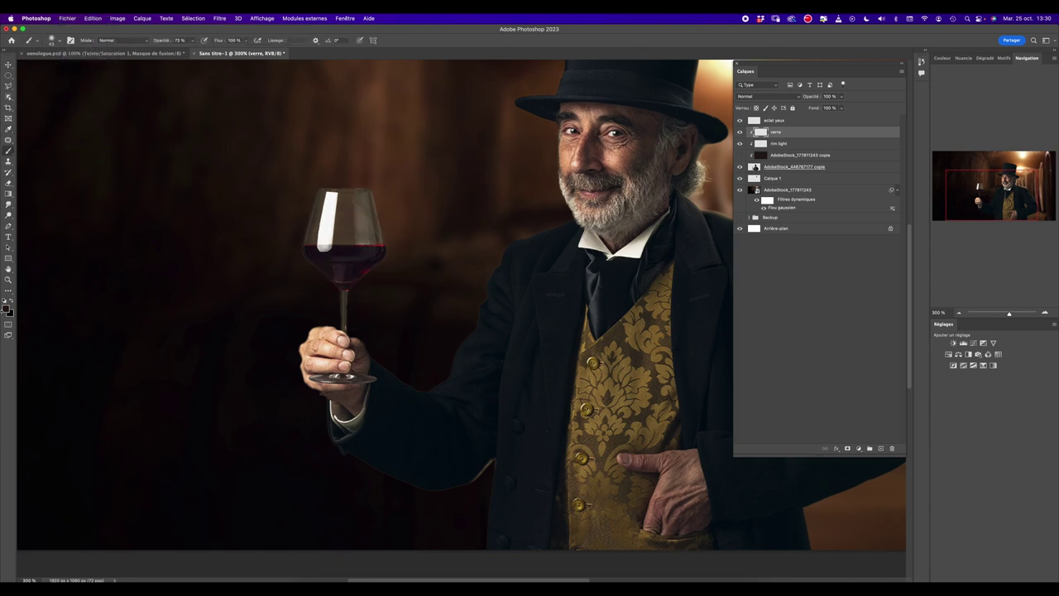
# Choose a bright red foreground colour in the Color Picker.
pyautogui.click(7, 309)
pyautogui.click(94, 366)
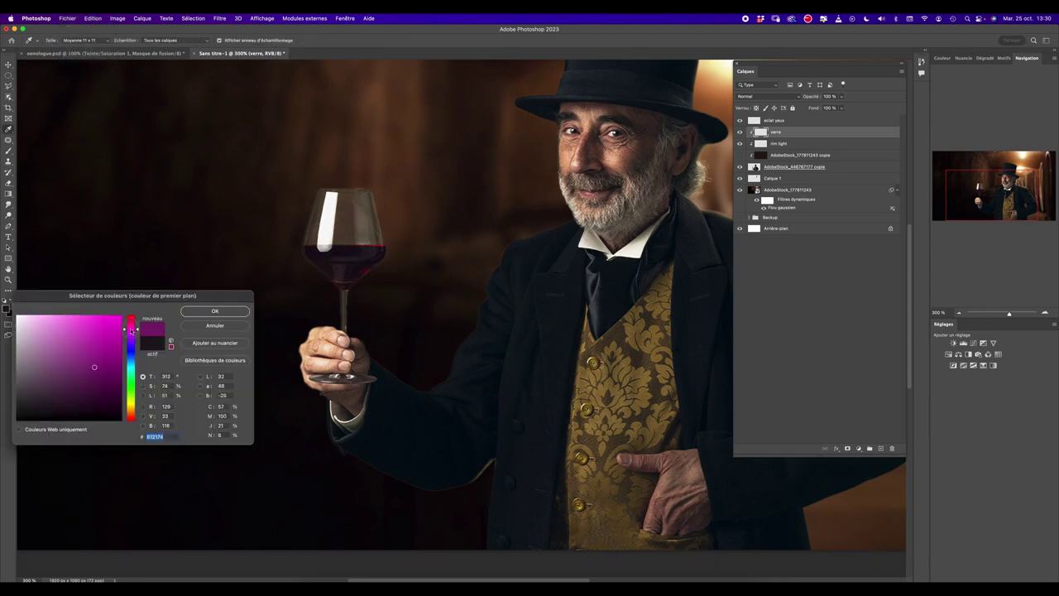
pyautogui.click(108, 329)
pyautogui.click(130, 315)
pyautogui.click(113, 341)
pyautogui.moveTo(113, 341); pyautogui.dragTo(113, 338)
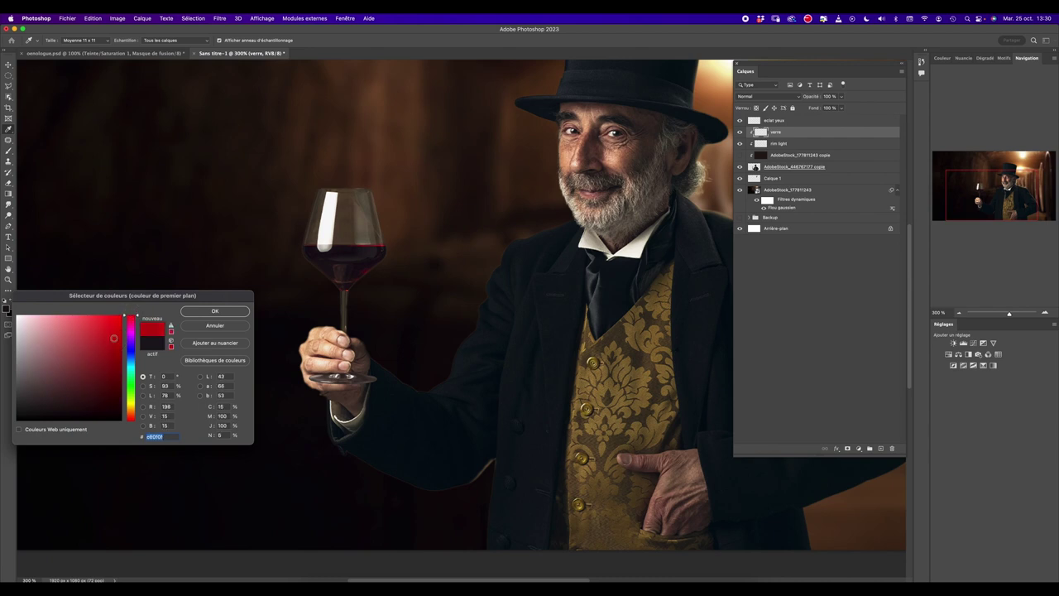
pyautogui.click(200, 312)
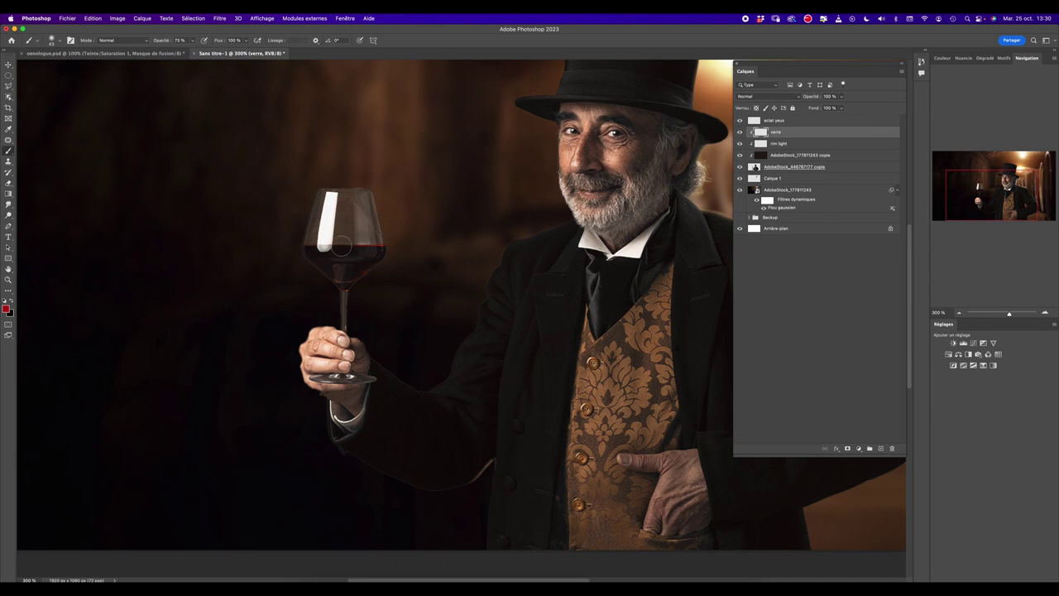
# Paint red over the wine at 100% opacity, erase its top edge, and blend Densité couleur − at 74%.
pyautogui.moveTo(193, 40); pyautogui.dragTo(207, 49)
pyautogui.moveTo(308, 247)
pyautogui.mouseDown()
pyautogui.moveTo(342, 275)
pyautogui.moveTo(366, 256)
pyautogui.moveTo(343, 272)
pyautogui.moveTo(319, 246)
pyautogui.moveTo(379, 253)
pyautogui.mouseUp()
pyautogui.press('e')
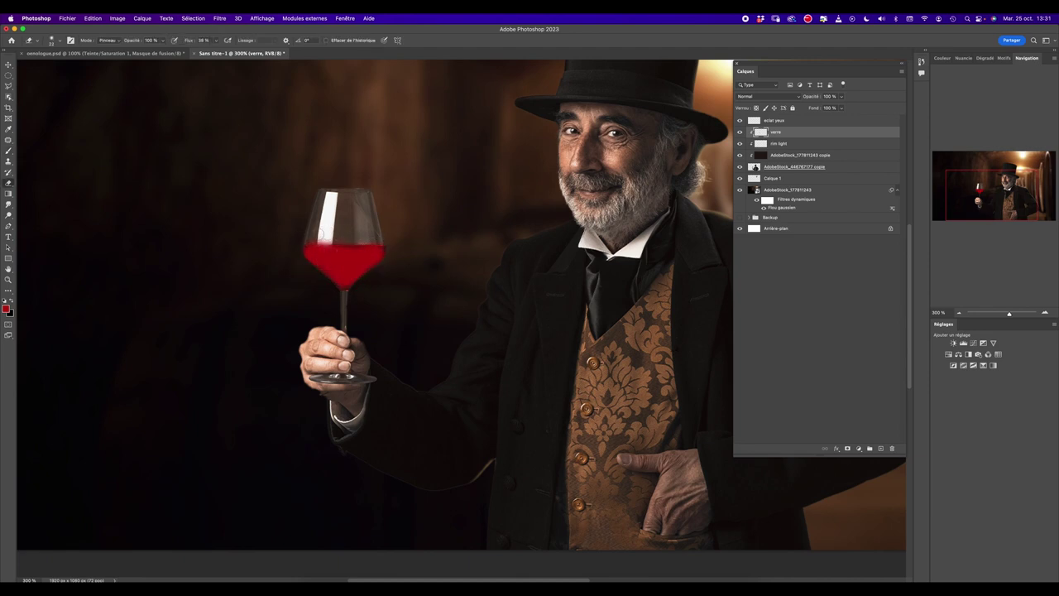
pyautogui.moveTo(308, 238); pyautogui.dragTo(388, 240)
pyautogui.click(761, 97)
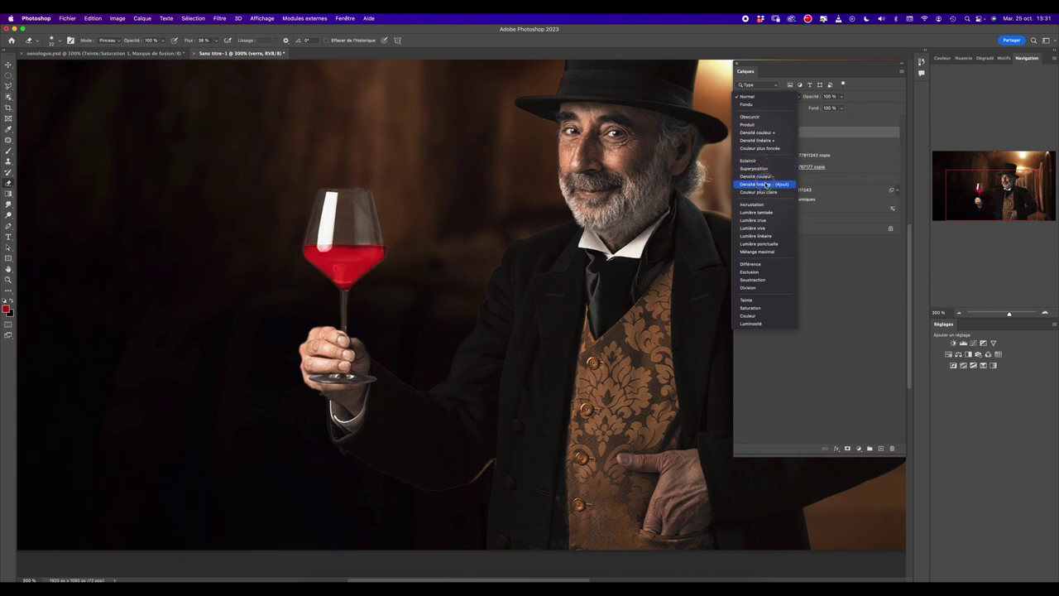
pyautogui.click(756, 178)
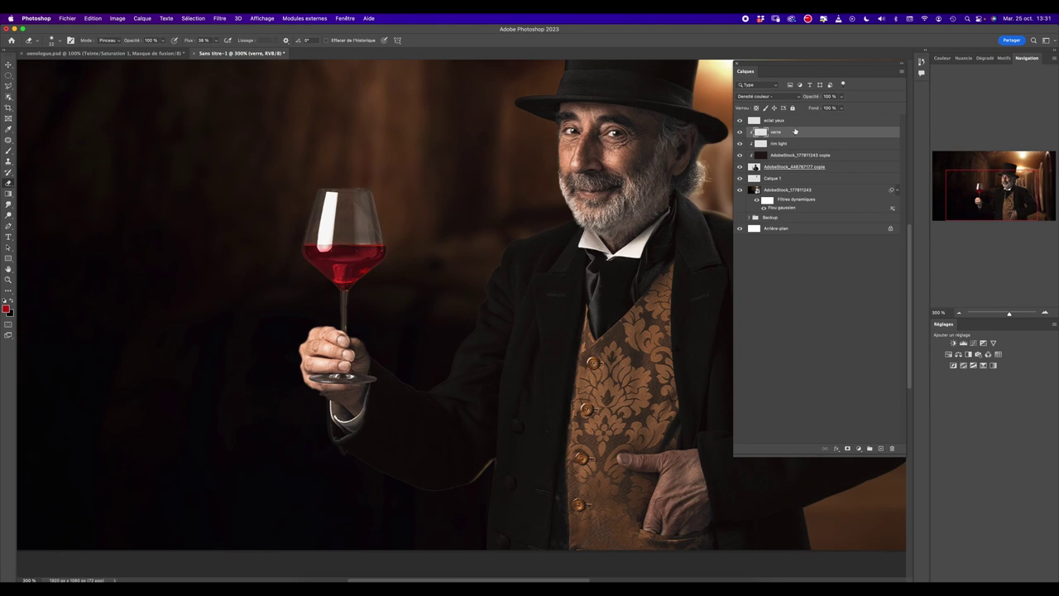
pyautogui.moveTo(841, 96); pyautogui.dragTo(831, 107)
# Add a new layer above verre and set up a tiny white brush at 100% flow.
pyautogui.click(881, 448)
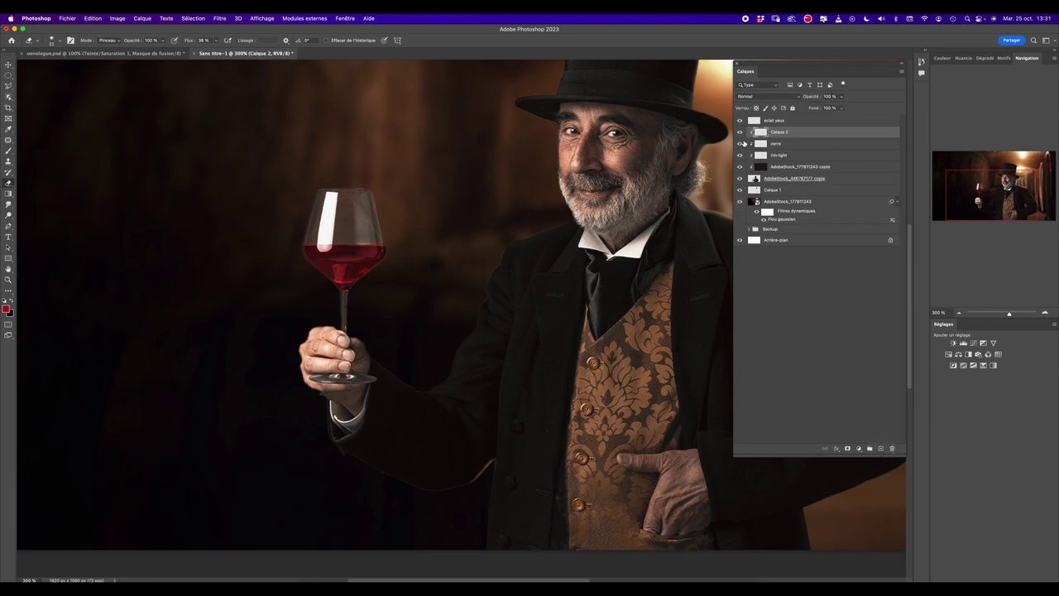
pyautogui.press('d')
pyautogui.press('x')
pyautogui.press('super+plus')
pyautogui.press('super+plus')
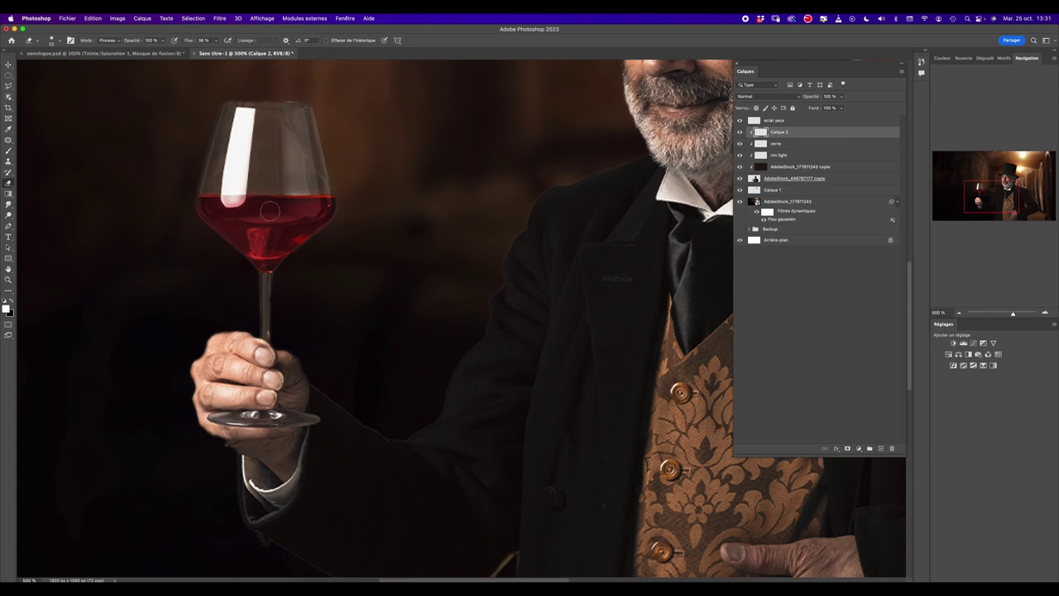
pyautogui.moveTo(268, 208); pyautogui.dragTo(269, 196)
pyautogui.moveTo(213, 41); pyautogui.dragTo(240, 51)
pyautogui.press('b')
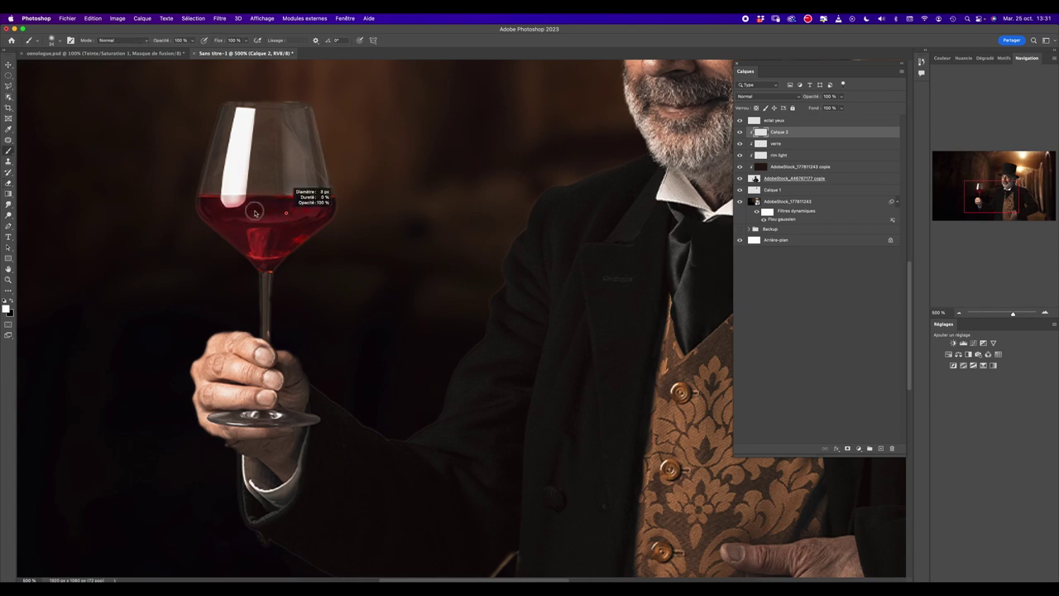
# Paint white glints along the wine surface and bowl bottom, blending the layer as Incrustation.
pyautogui.moveTo(286, 195); pyautogui.dragTo(336, 197)
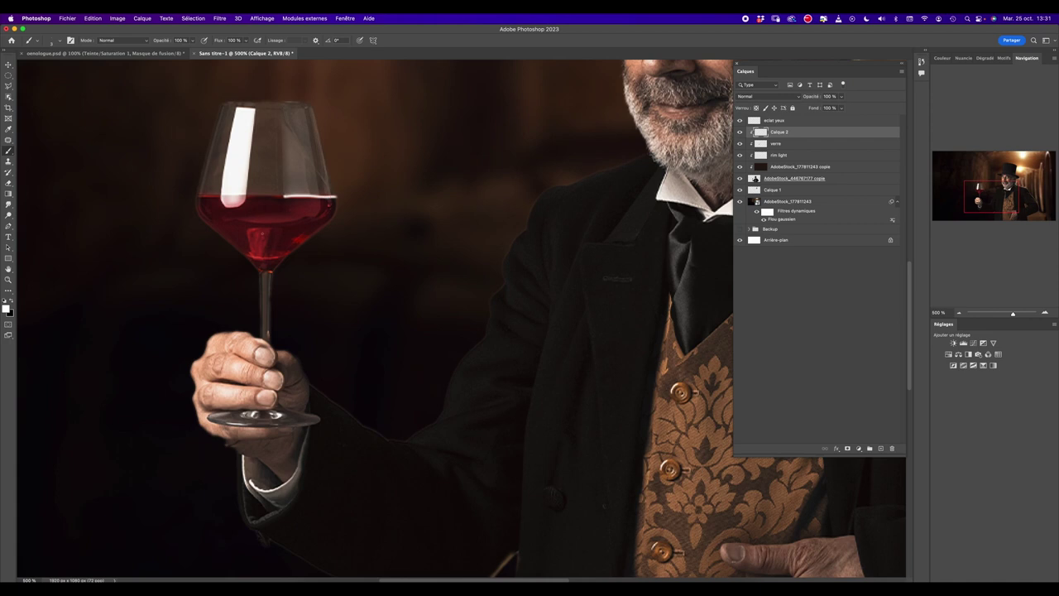
pyautogui.click(255, 239)
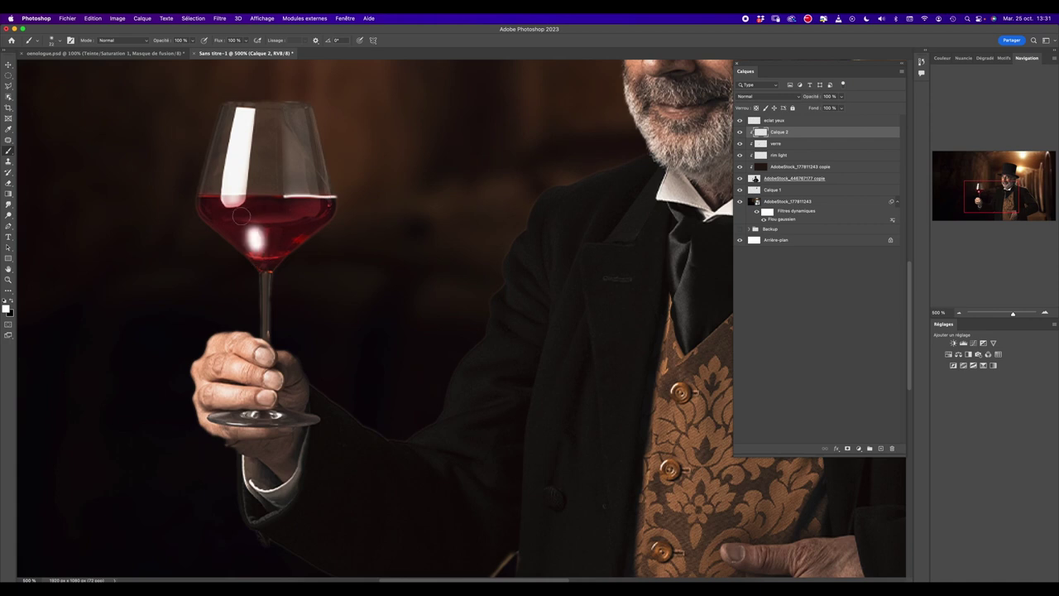
pyautogui.moveTo(290, 246); pyautogui.dragTo(302, 236)
pyautogui.click(775, 97)
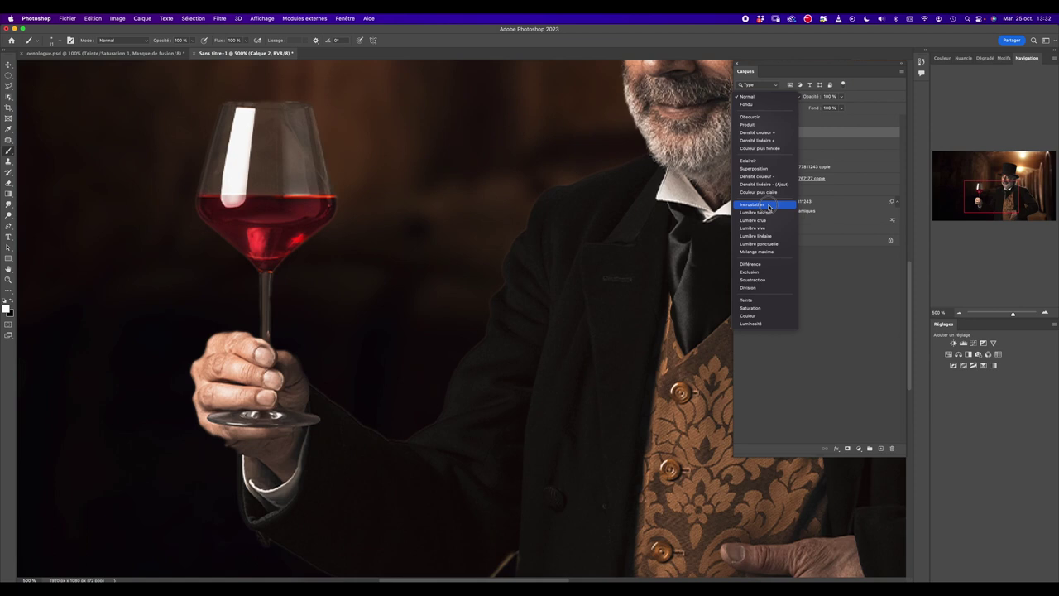
pyautogui.click(770, 206)
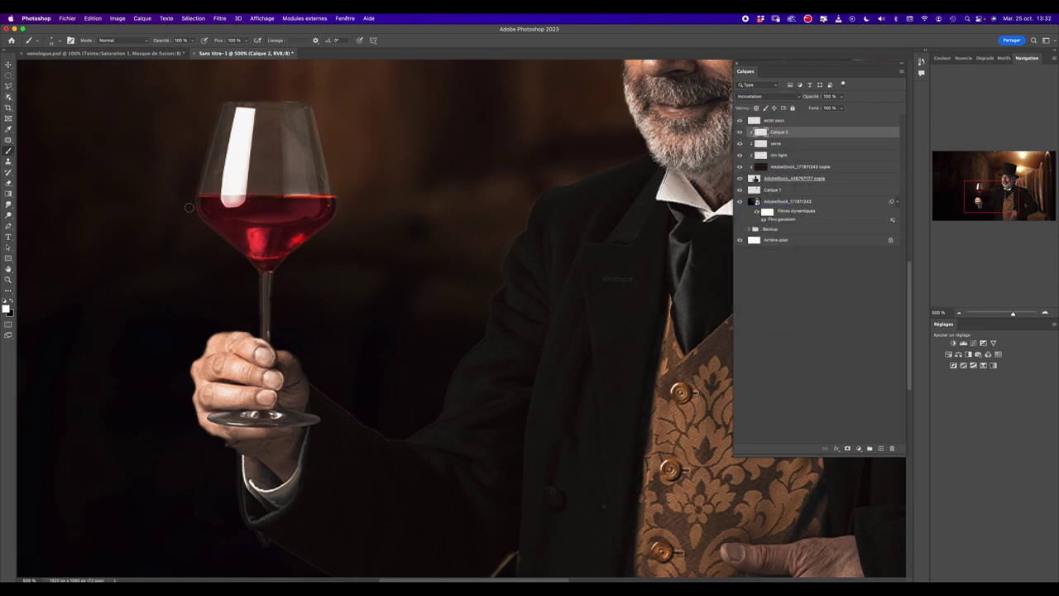
pyautogui.moveTo(200, 201); pyautogui.dragTo(195, 201)
pyautogui.moveTo(252, 256); pyautogui.dragTo(278, 255)
pyautogui.press('super+1')
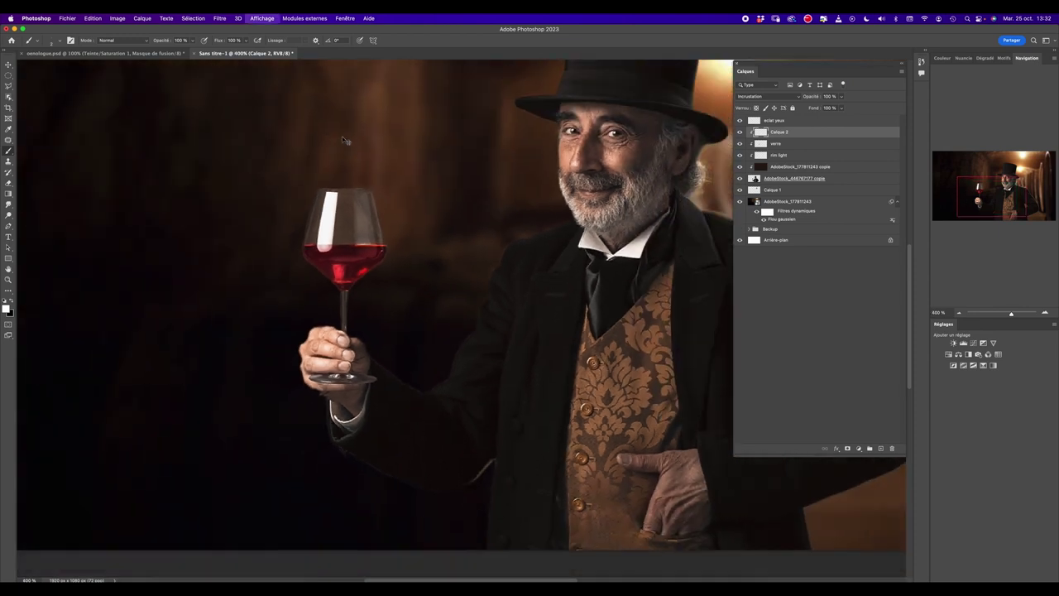
# Recentre the image and select the top layer, eclat yeux.
pyautogui.moveTo(531, 195); pyautogui.dragTo(484, 209)
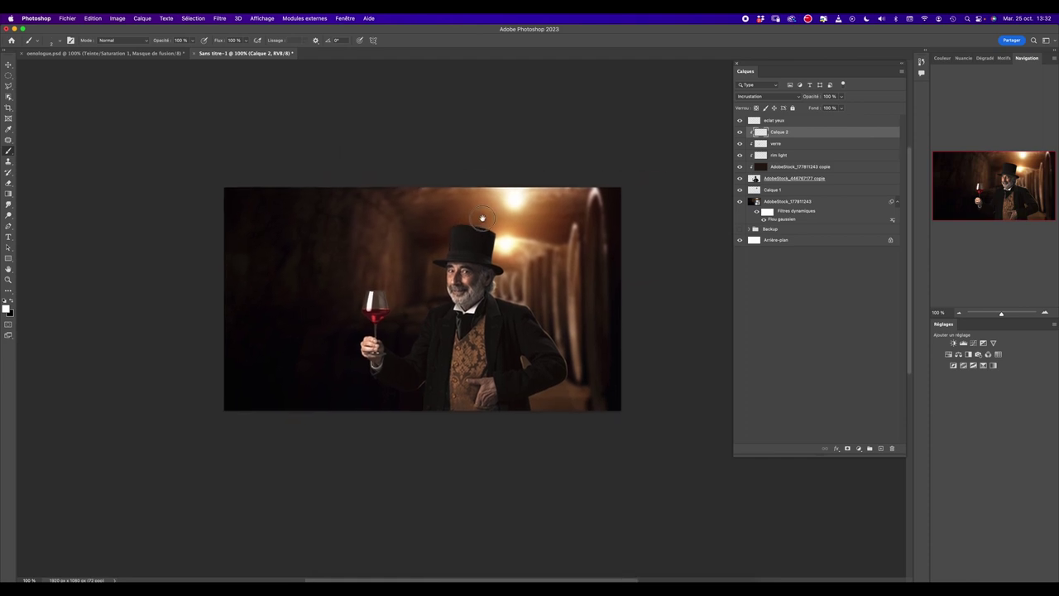
pyautogui.press('super+plus')
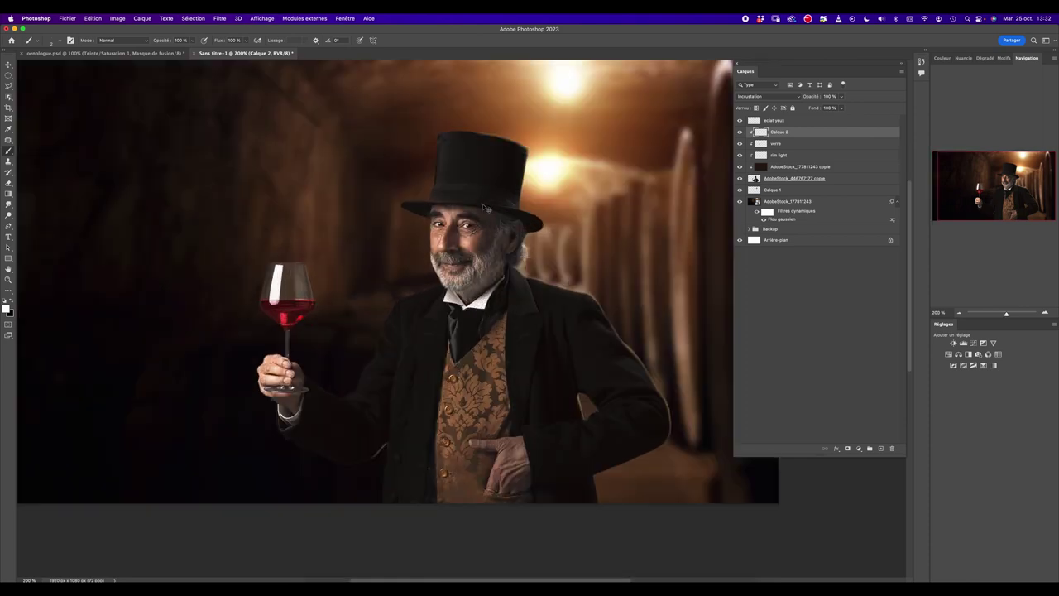
pyautogui.press('super+minus')
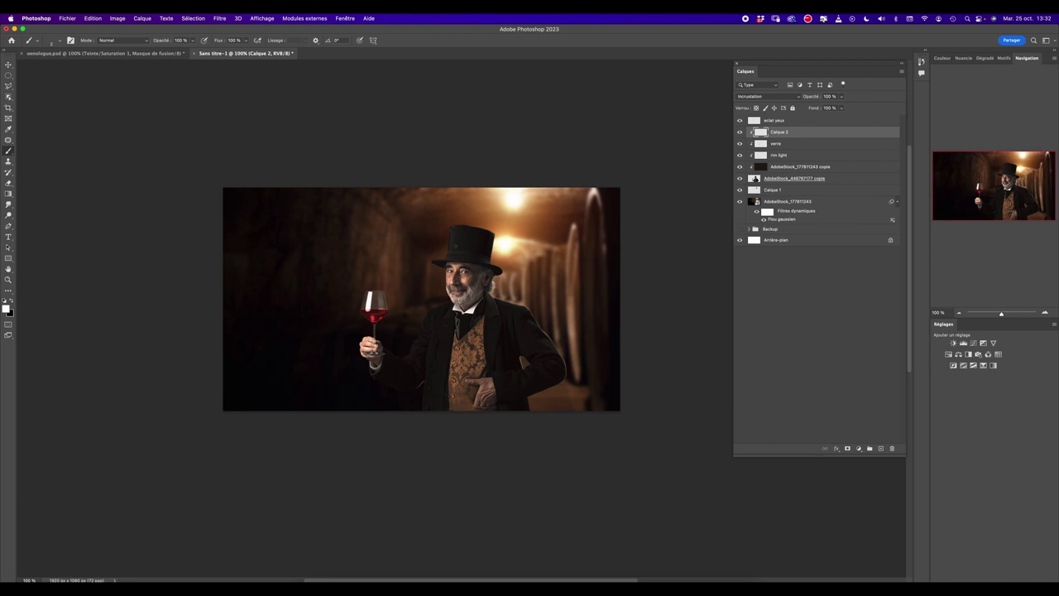
pyautogui.click(805, 121)
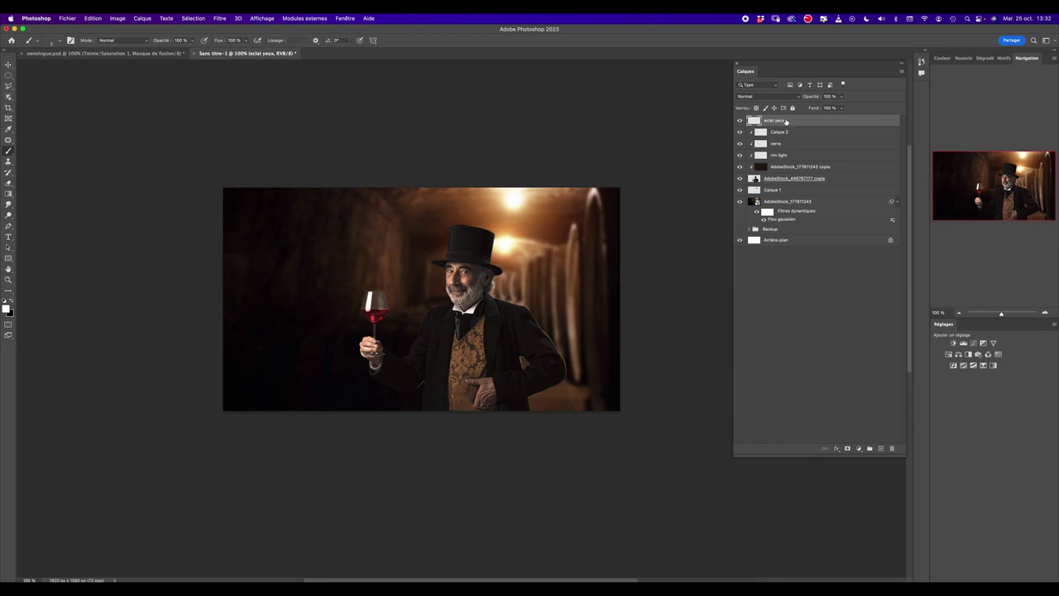
# Stamp all visible layers into a new top layer named 'fusion'.
pyautogui.hotkey('ctrl', 'alt', 'shift', 'e')
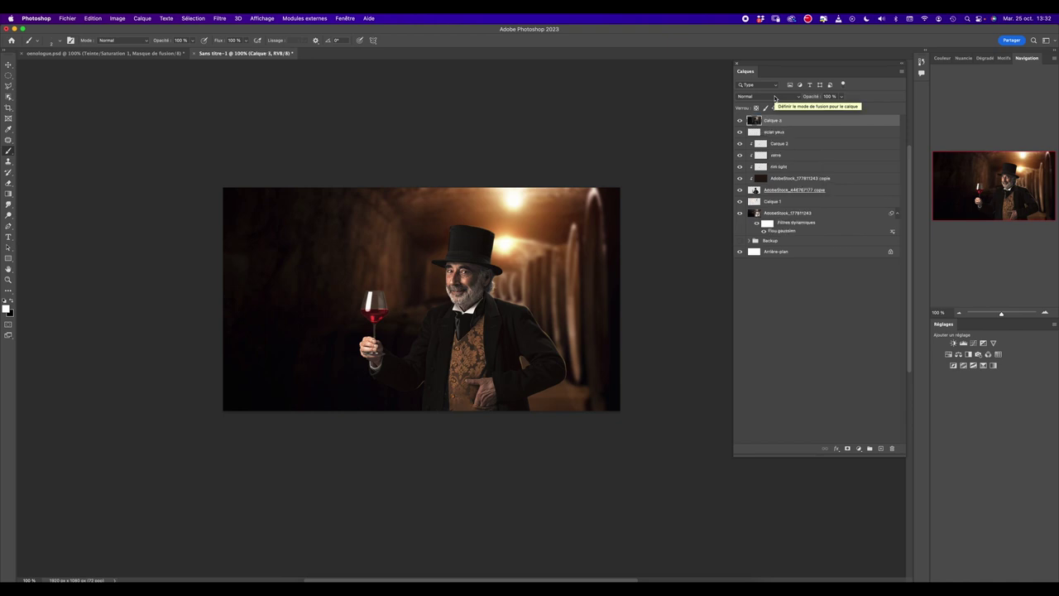
pyautogui.doubleClick(772, 121)
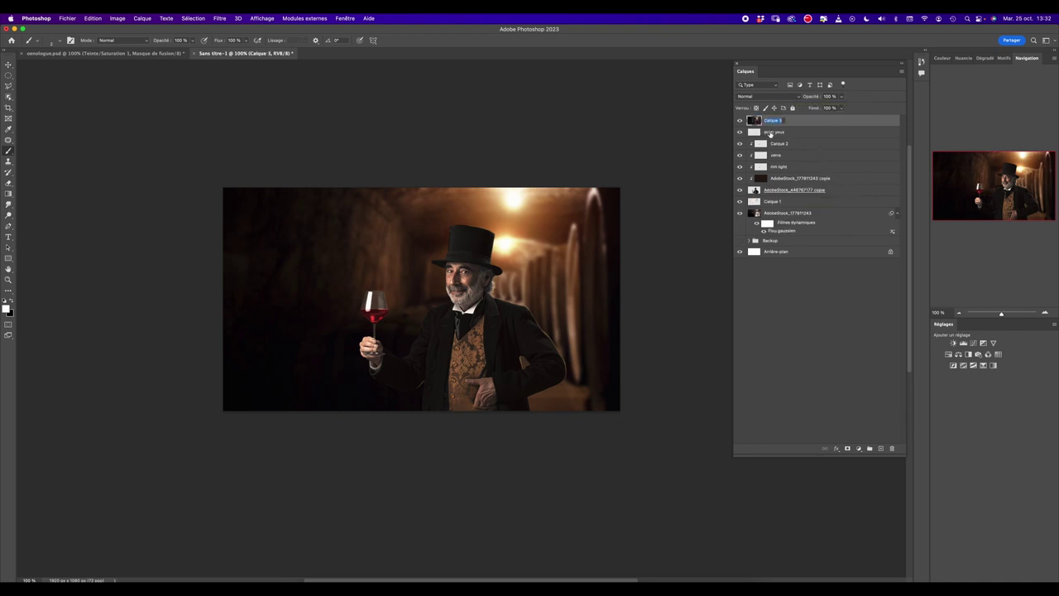
pyautogui.press('BackSpace')
pyautogui.write('fusion')
pyautogui.press('Return')
pyautogui.click(221, 19)
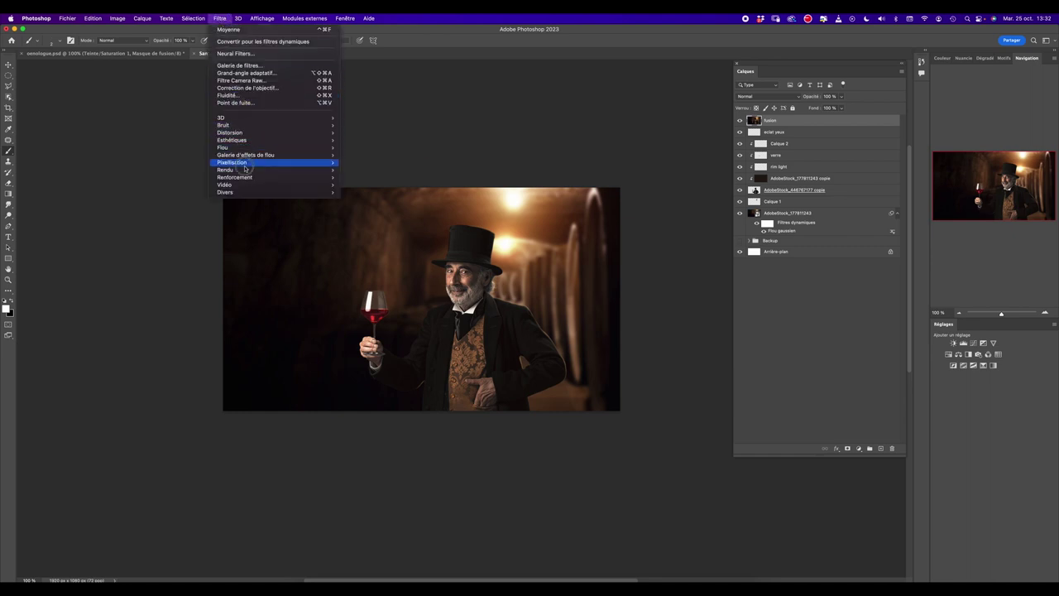
# Sharpen the fusion layer with Accentuation at an increased amount.
pyautogui.moveTo(235, 177)
pyautogui.click(359, 178)
pyautogui.moveTo(548, 153)
pyautogui.mouseDown()
pyautogui.moveTo(180, 193)
pyautogui.moveTo(141, 234)
pyautogui.mouseUp()
pyautogui.moveTo(124, 358); pyautogui.dragTo(128, 357)
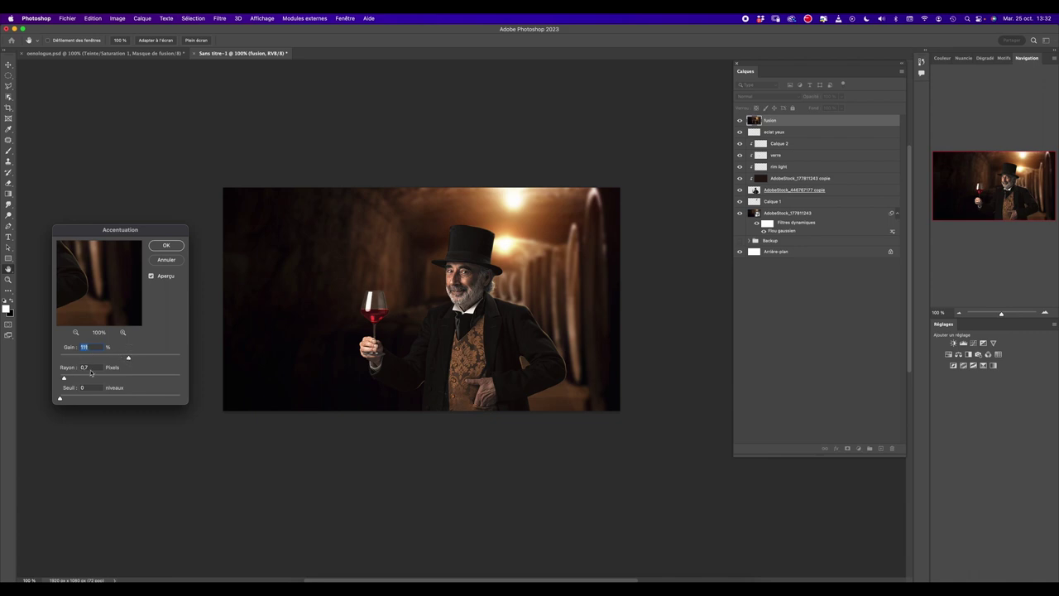
pyautogui.click(164, 246)
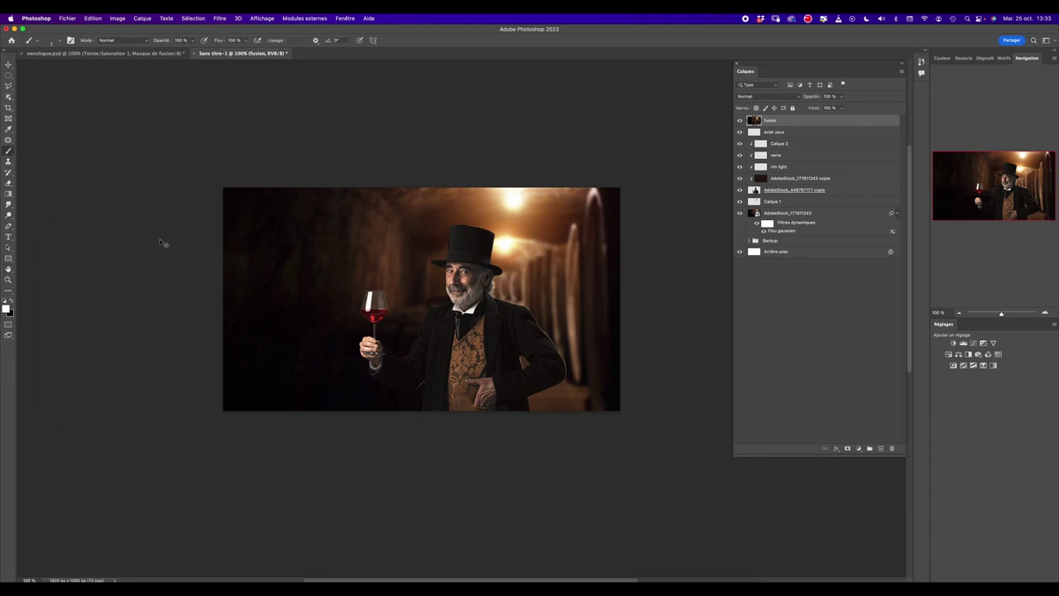
pyautogui.press('super+plus')
pyautogui.press('super+minus')
pyautogui.press('super+plus')
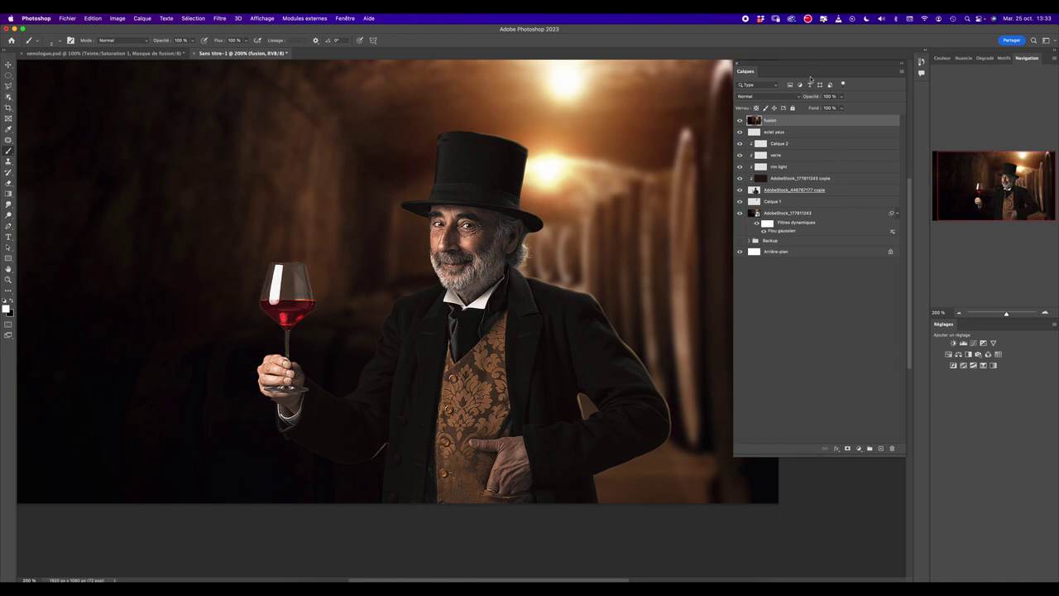
pyautogui.moveTo(814, 66); pyautogui.dragTo(821, 71)
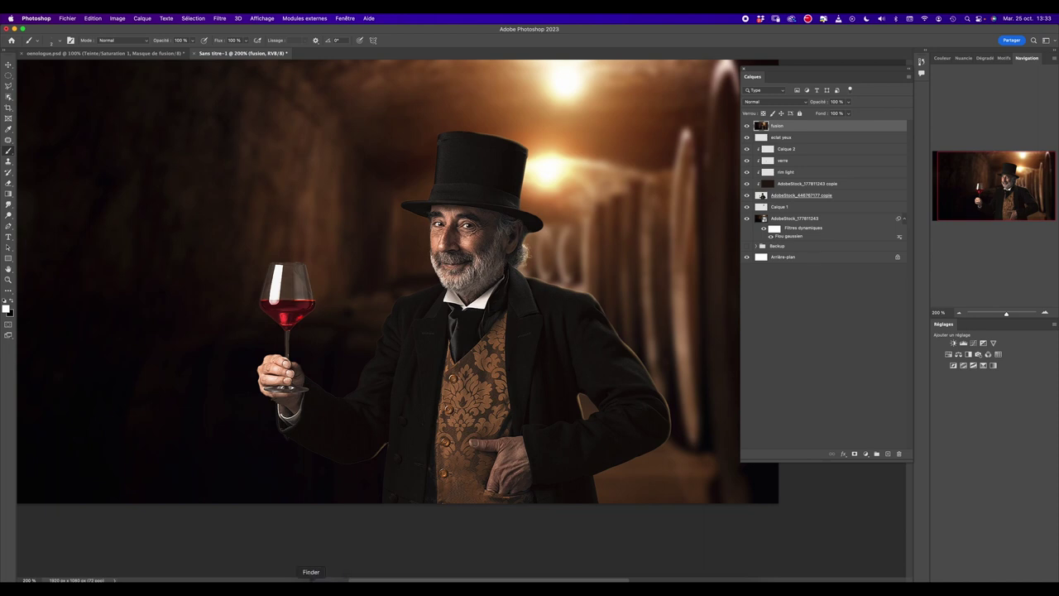
# Drag 40_by_littlesheep_stock_d1q9pbo.jpg from the Finder Assets folder onto the canvas.
pyautogui.click(311, 584)
pyautogui.press('Left')
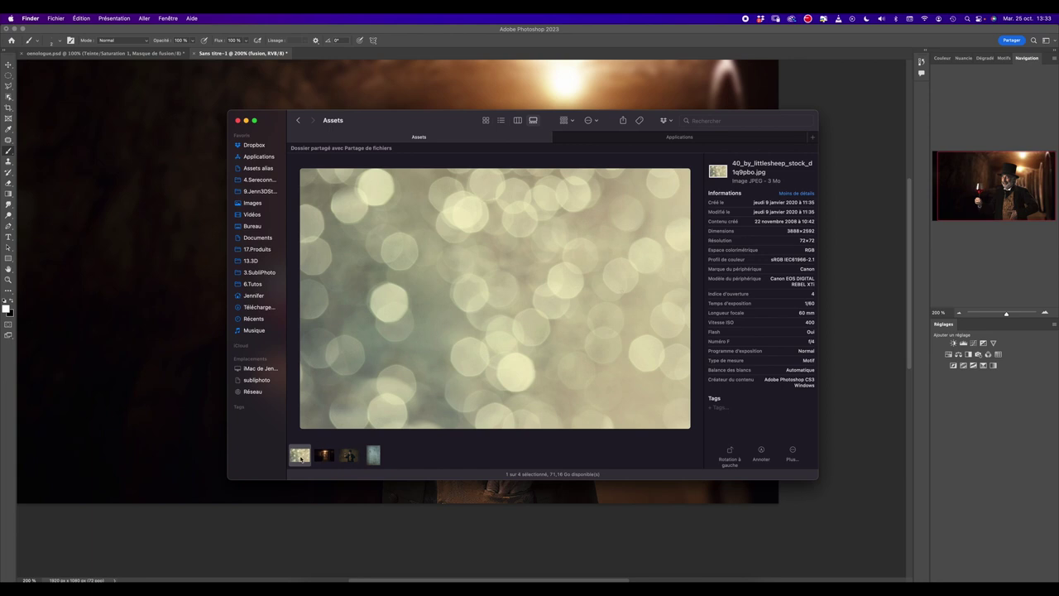
pyautogui.moveTo(300, 454)
pyautogui.mouseDown()
pyautogui.moveTo(171, 335)
pyautogui.moveTo(324, 315)
pyautogui.mouseUp()
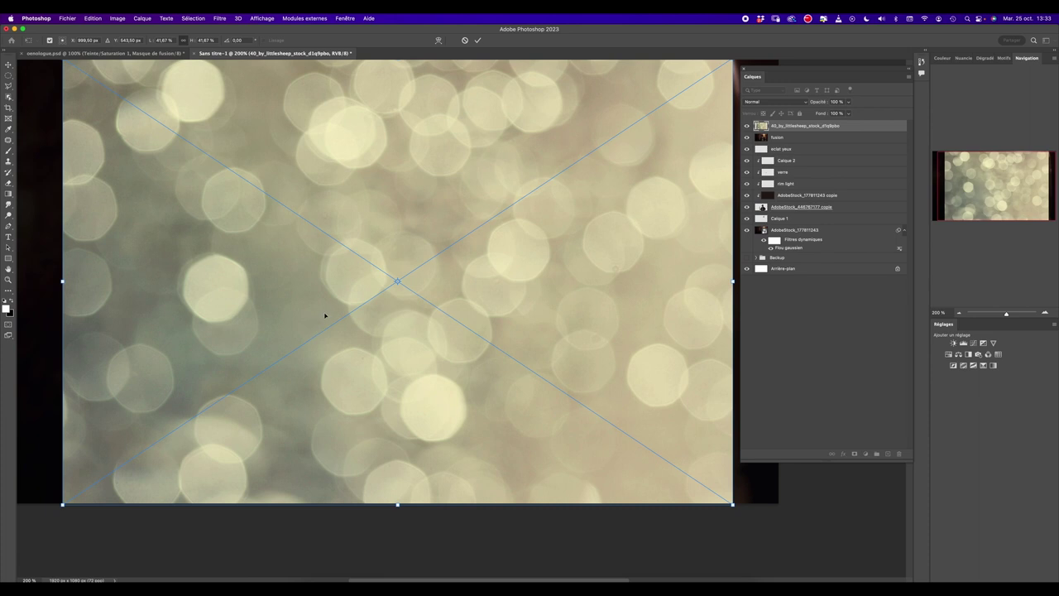
# Stretch the bokeh layer to cover the full frame and commit the placement.
pyautogui.press('super+minus')
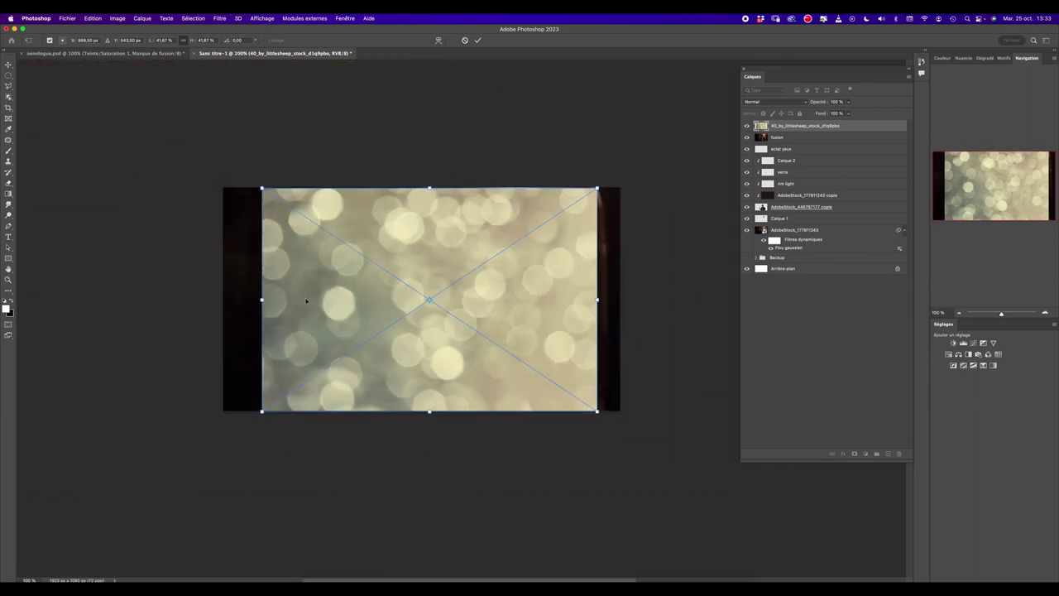
pyautogui.moveTo(261, 300); pyautogui.dragTo(216, 299)
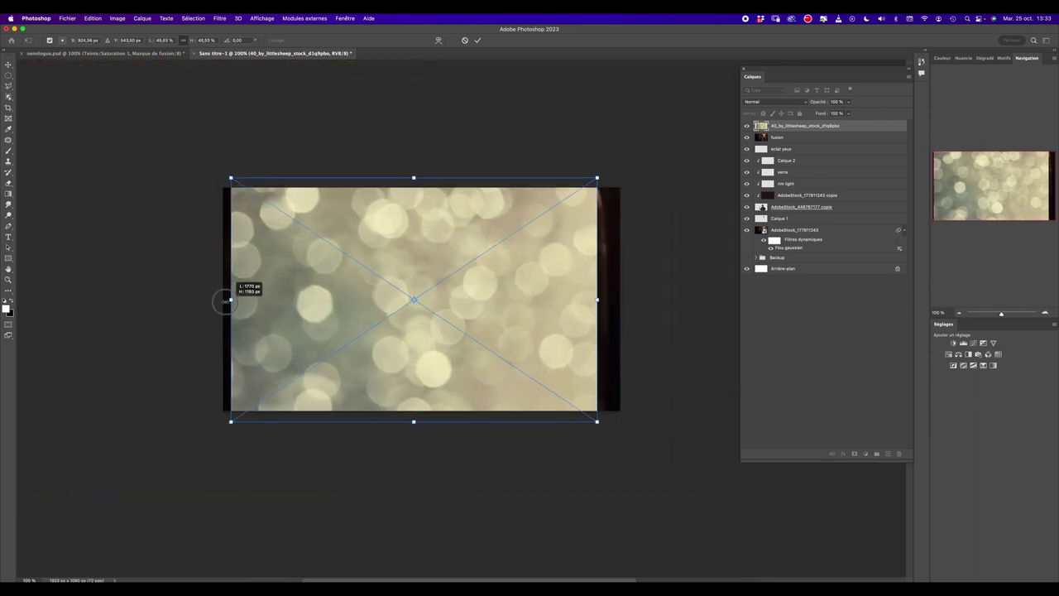
pyautogui.moveTo(596, 300); pyautogui.dragTo(626, 299)
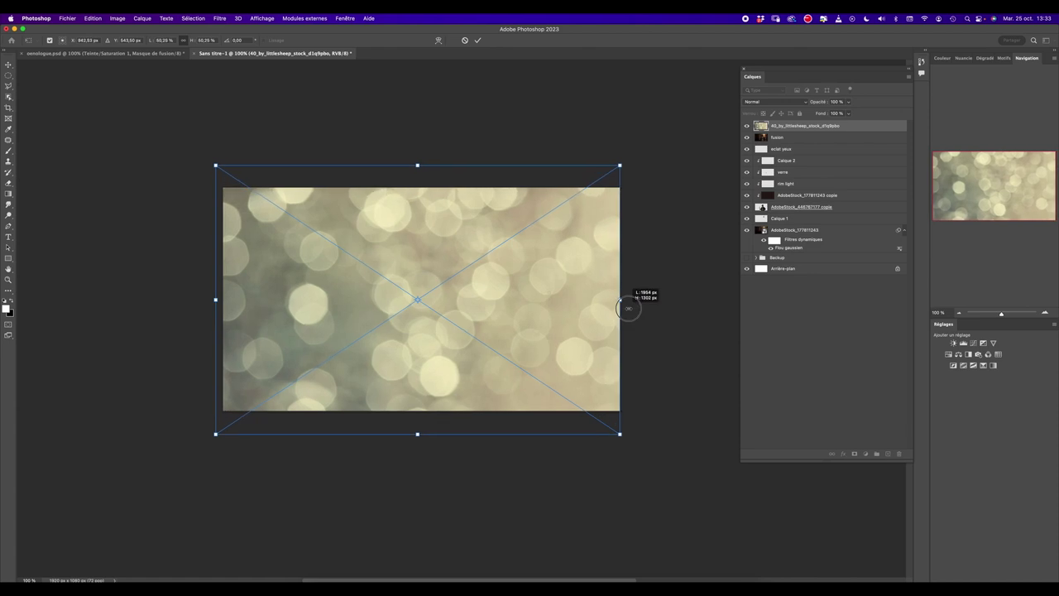
pyautogui.click(475, 40)
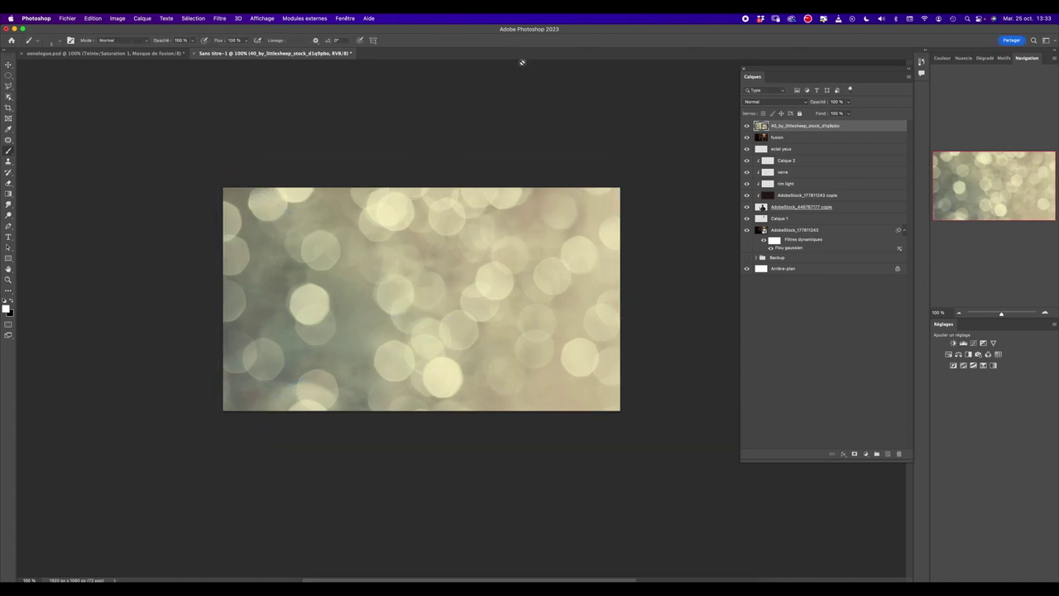
# Set the bokeh layer's blend mode to Lumière tamisée.
pyautogui.rightClick(839, 125)
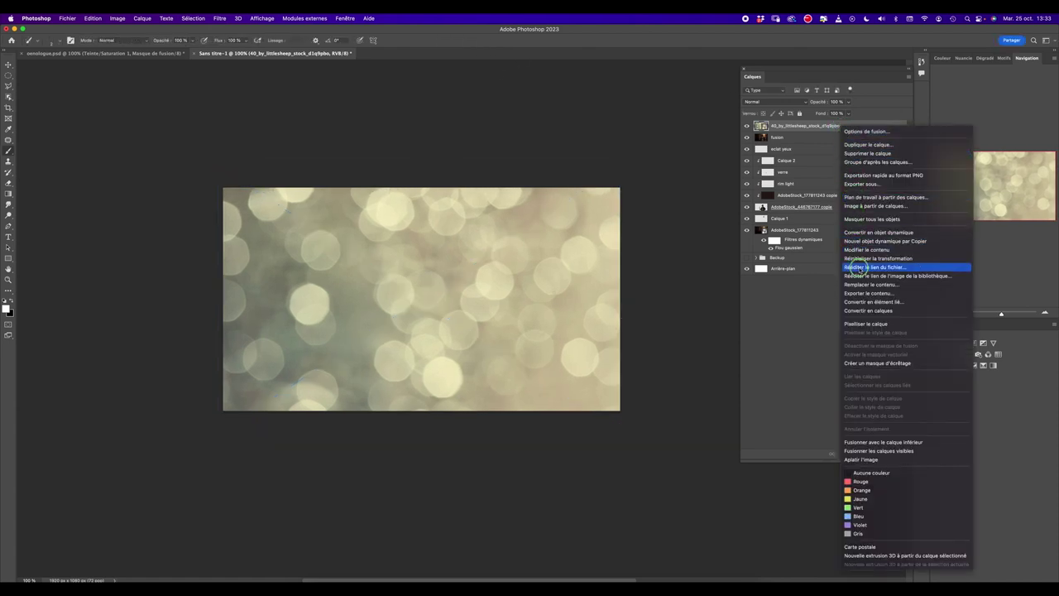
pyautogui.click(866, 322)
pyautogui.click(770, 101)
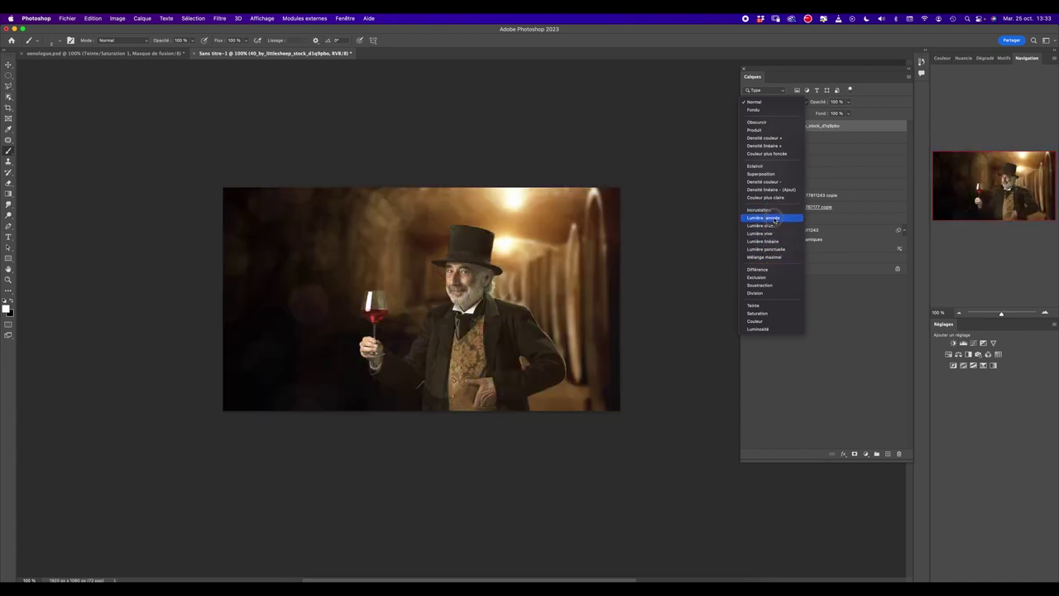
pyautogui.click(775, 219)
# Nudge the bokeh overlay into place and lower its opacity to 86%.
pyautogui.press('v')
pyautogui.moveTo(399, 228); pyautogui.dragTo(364, 220)
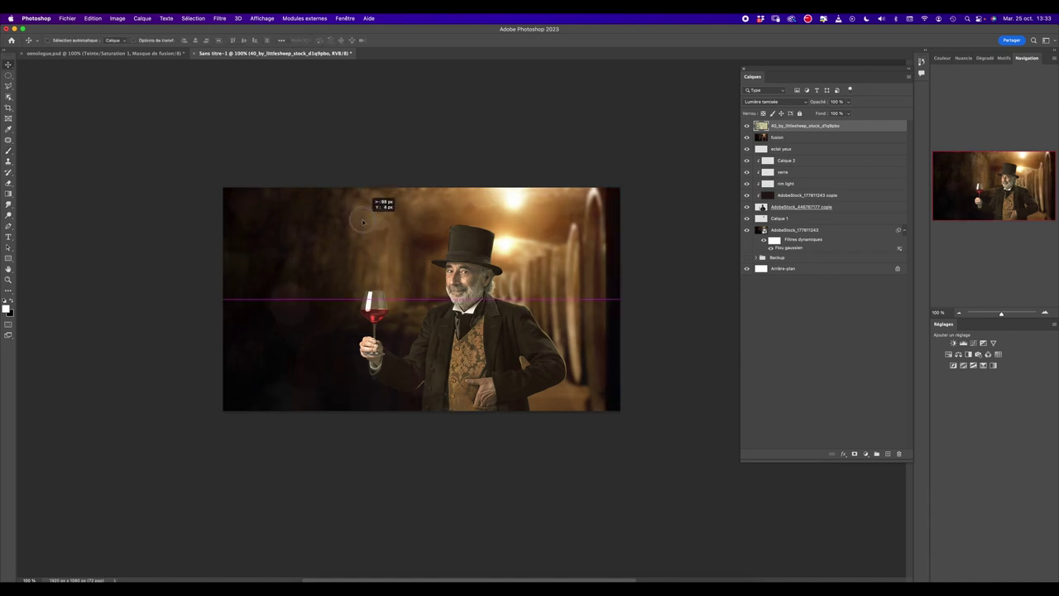
pyautogui.moveTo(364, 219); pyautogui.dragTo(390, 220)
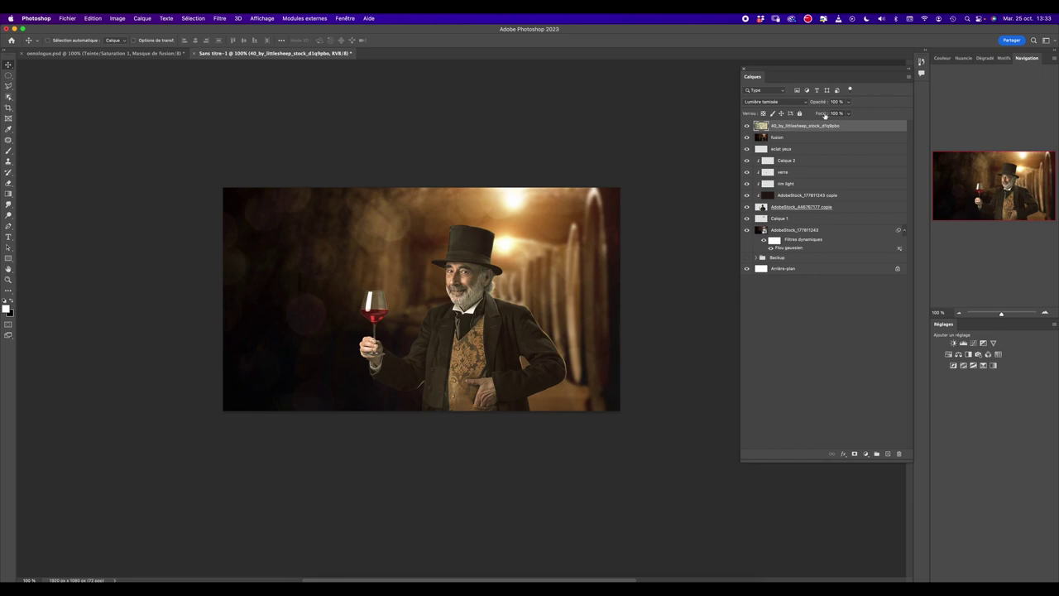
pyautogui.click(848, 102)
pyautogui.moveTo(847, 113); pyautogui.dragTo(844, 113)
# Add a layer mask and paint the bokeh glow off the waistcoat.
pyautogui.click(854, 453)
pyautogui.press('b')
pyautogui.moveTo(439, 303); pyautogui.dragTo(447, 303)
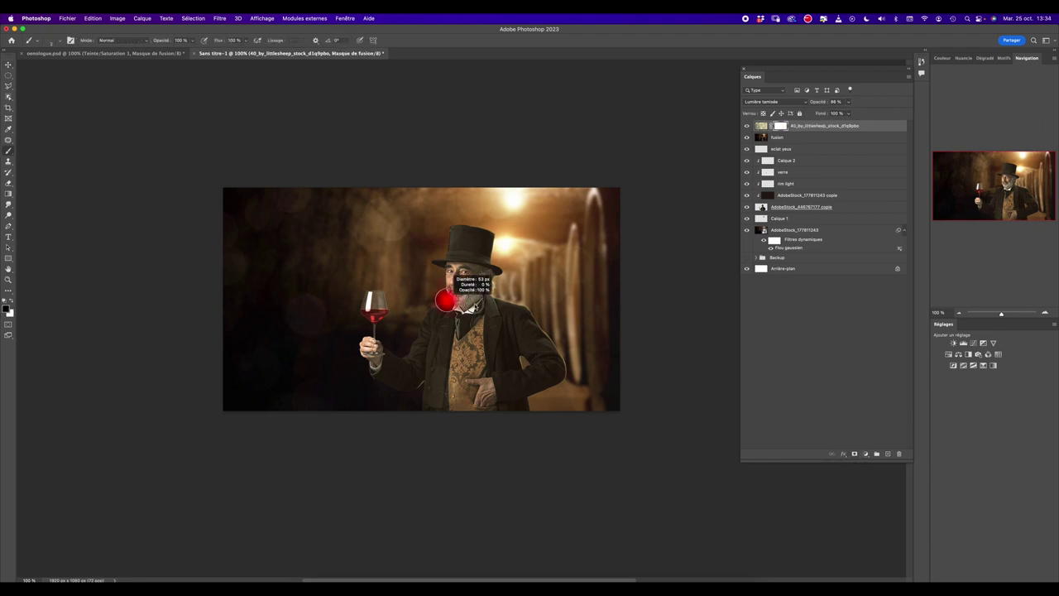
pyautogui.moveTo(440, 362); pyautogui.dragTo(493, 377)
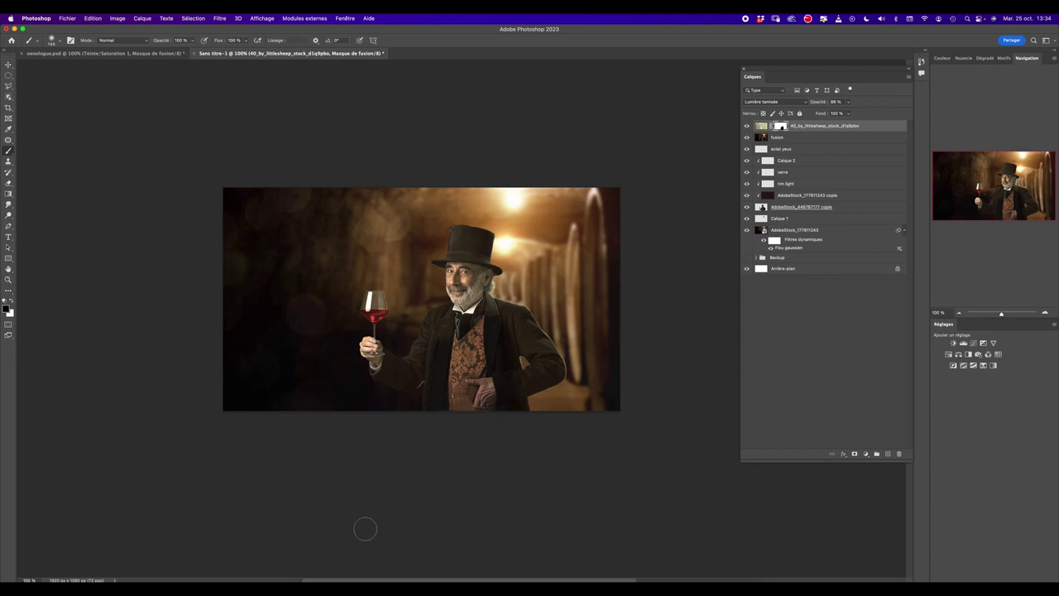
pyautogui.click(327, 577)
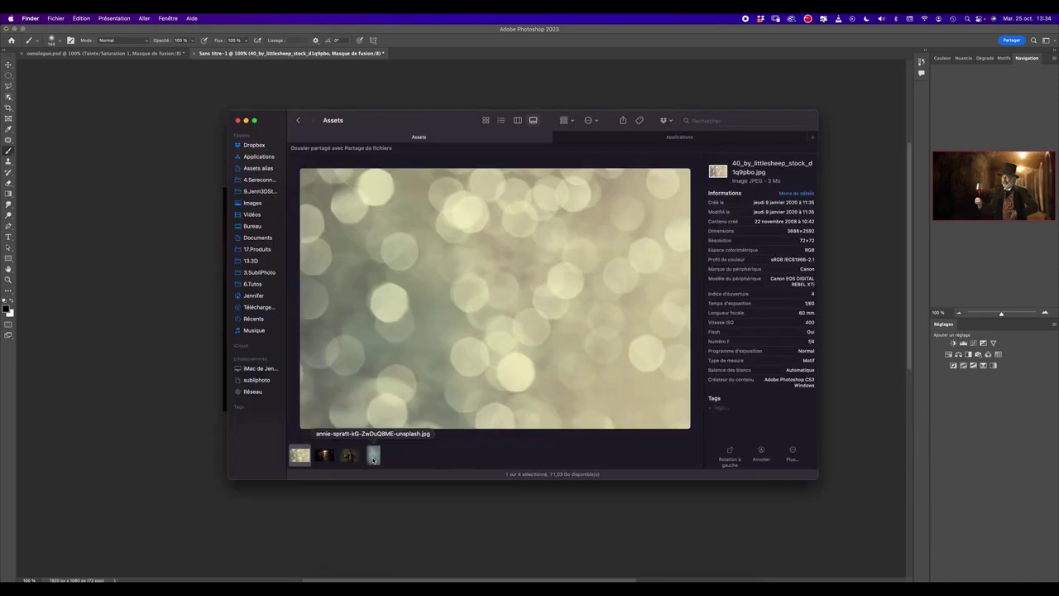
# Place annie-spratt-kG-ZwDuQ8ME-unsplash.jpg onto the canvas and begin rotating it toward landscape.
pyautogui.click(374, 454)
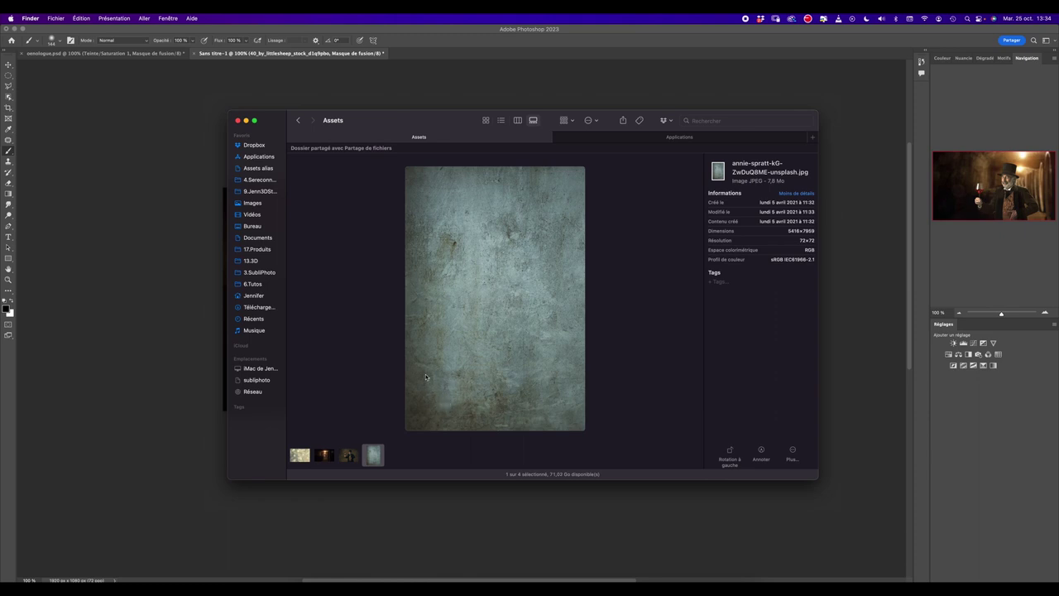
pyautogui.moveTo(377, 451)
pyautogui.mouseDown()
pyautogui.moveTo(198, 399)
pyautogui.moveTo(236, 397)
pyautogui.mouseUp()
pyautogui.moveTo(525, 170); pyautogui.dragTo(298, 213)
# Scale and level the rotated grunge texture to fill the canvas, then commit it.
pyautogui.moveTo(311, 376); pyautogui.dragTo(195, 421)
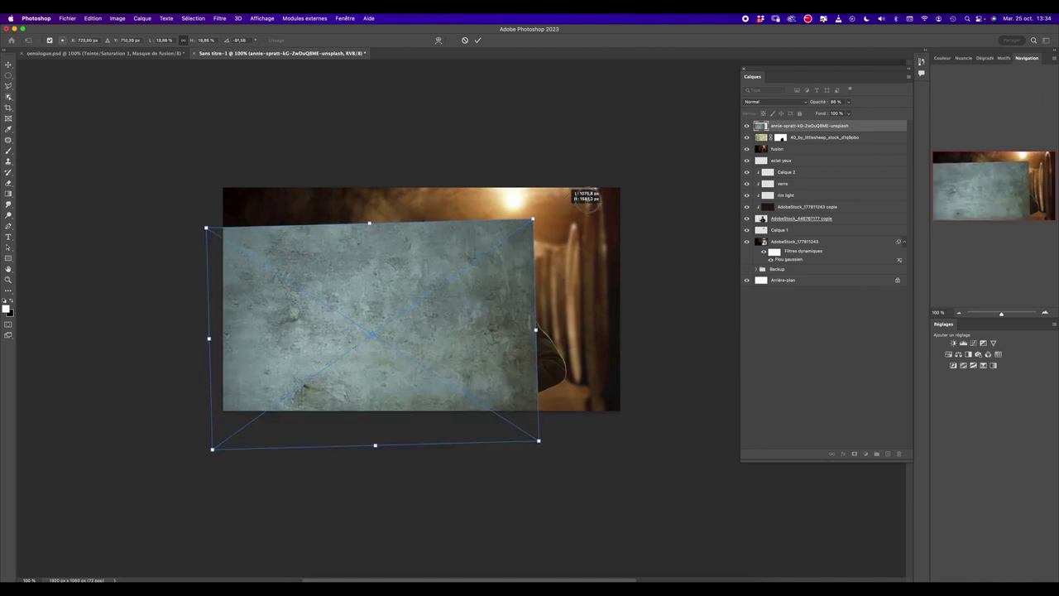
pyautogui.moveTo(573, 203); pyautogui.dragTo(638, 152)
pyautogui.moveTo(533, 229); pyautogui.dragTo(530, 219)
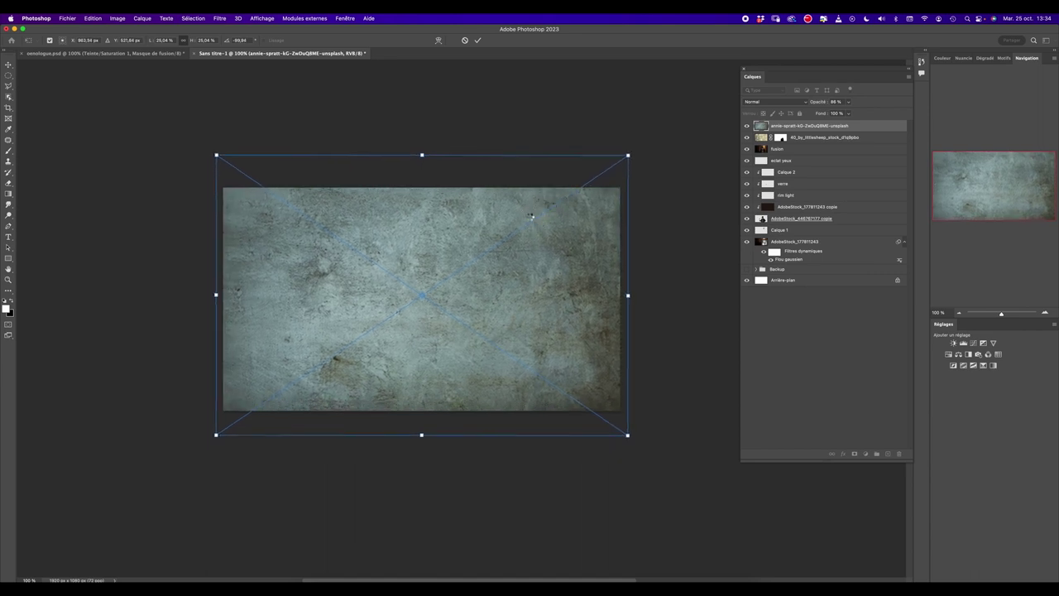
pyautogui.press('Return')
pyautogui.press('b')
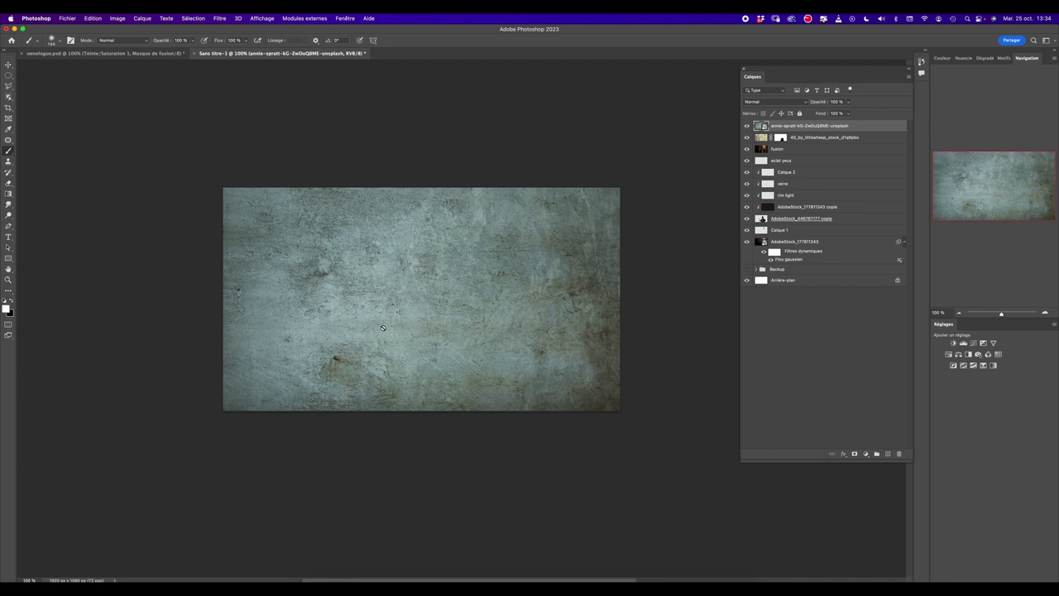
pyautogui.hotkey('ctrl', '+')
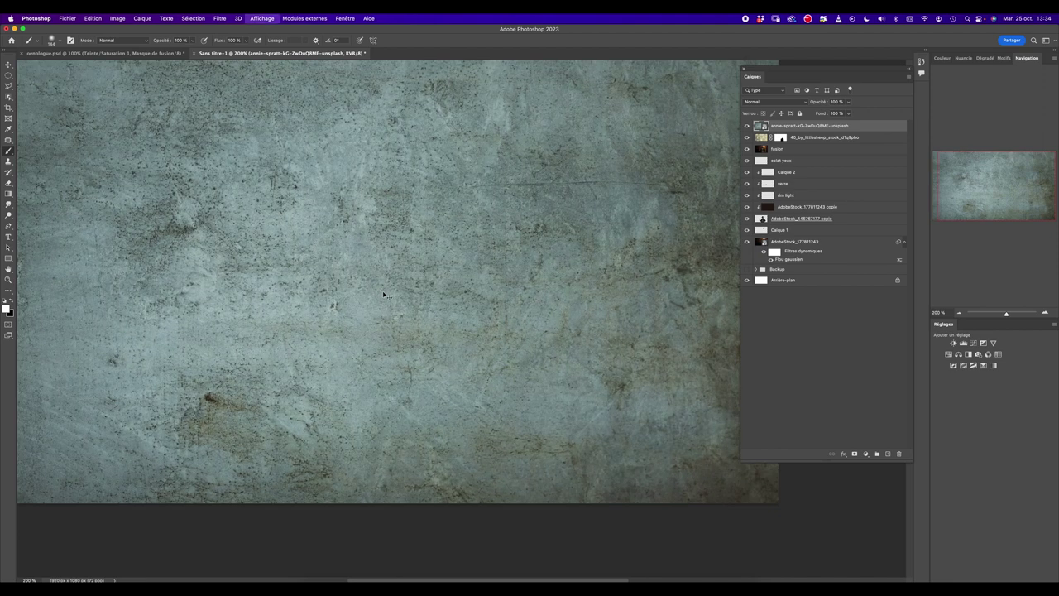
pyautogui.hotkey('ctrl', '-')
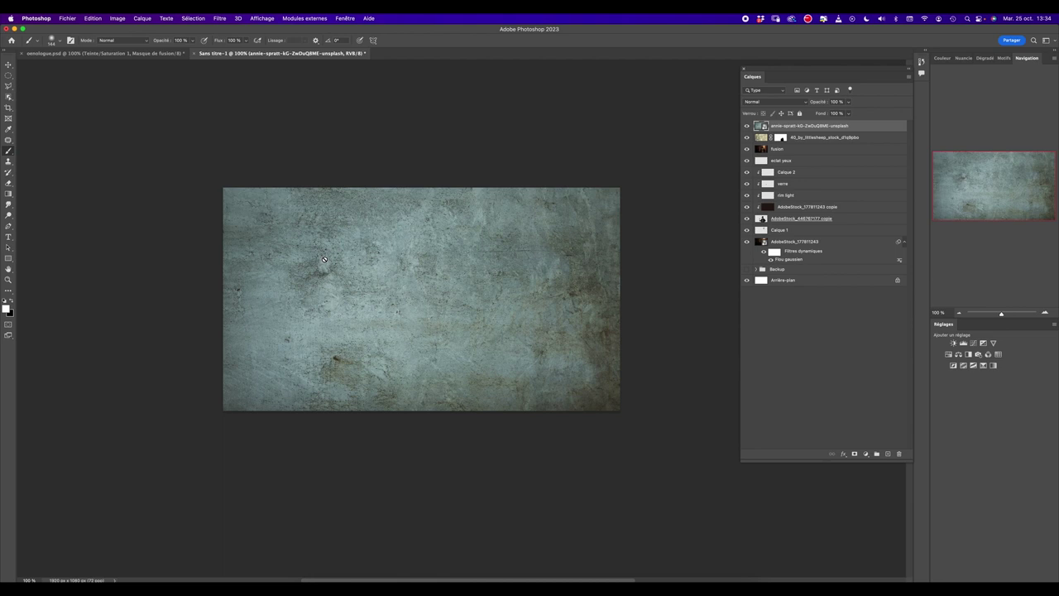
pyautogui.click(119, 18)
pyautogui.moveTo(125, 42)
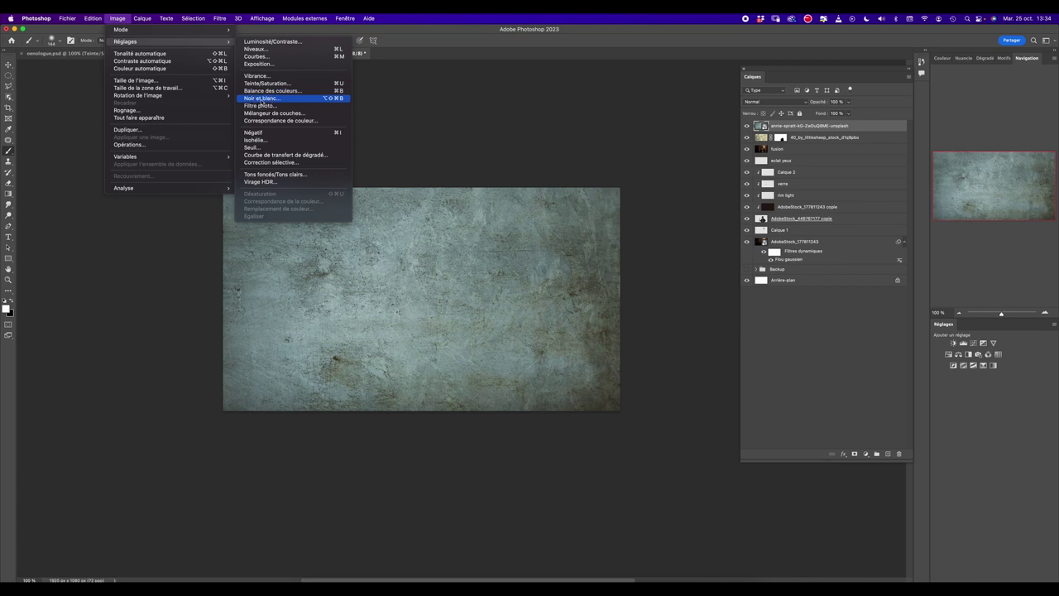
# Apply Noir et blanc to the texture, rasterize the layer, and blend it in Incrustation.
pyautogui.click(260, 98)
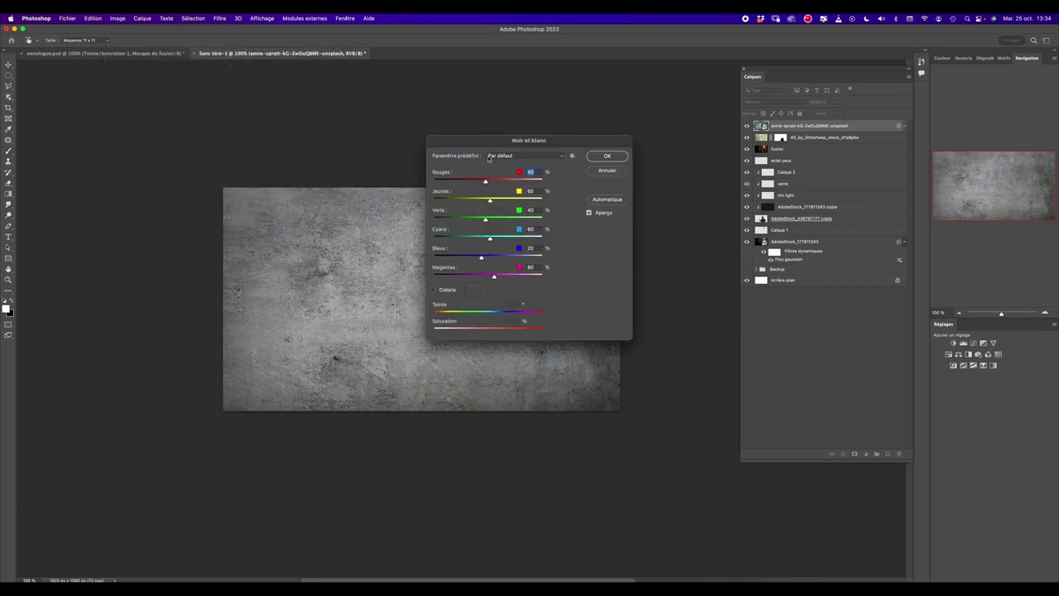
pyautogui.click(606, 156)
pyautogui.rightClick(830, 126)
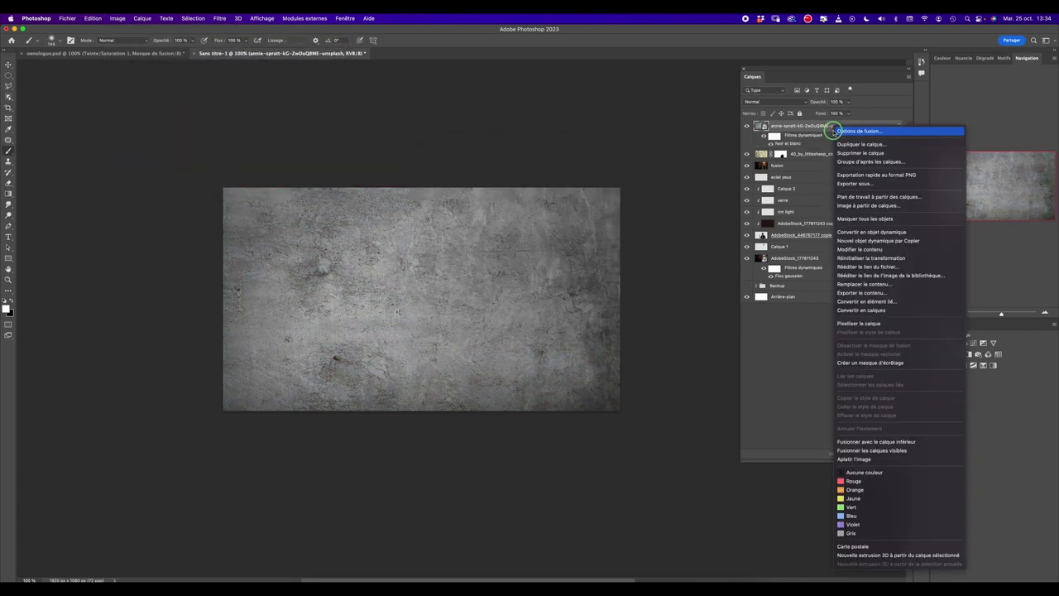
pyautogui.click(843, 324)
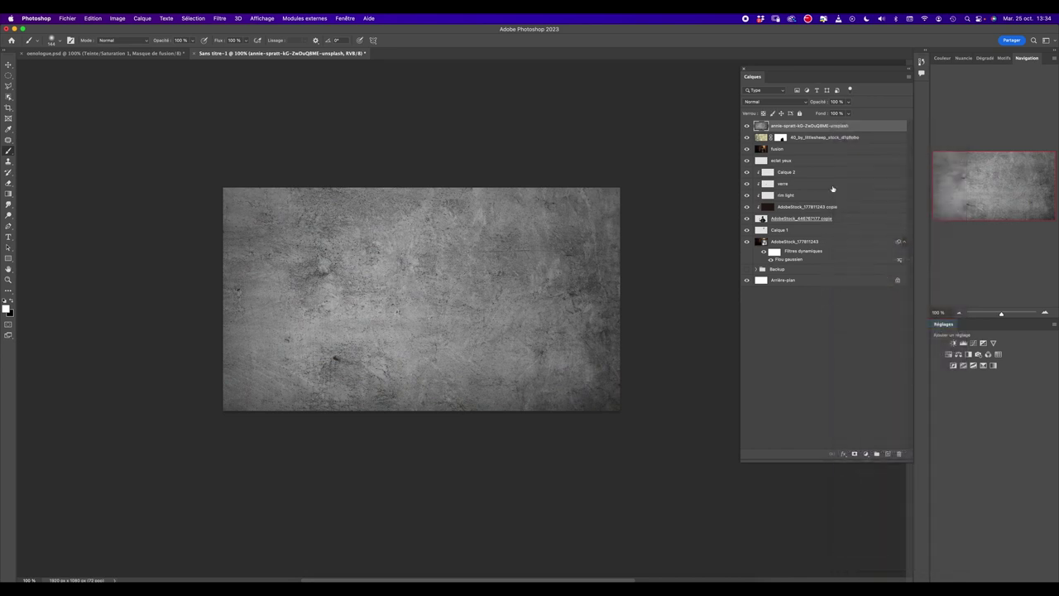
pyautogui.click(763, 103)
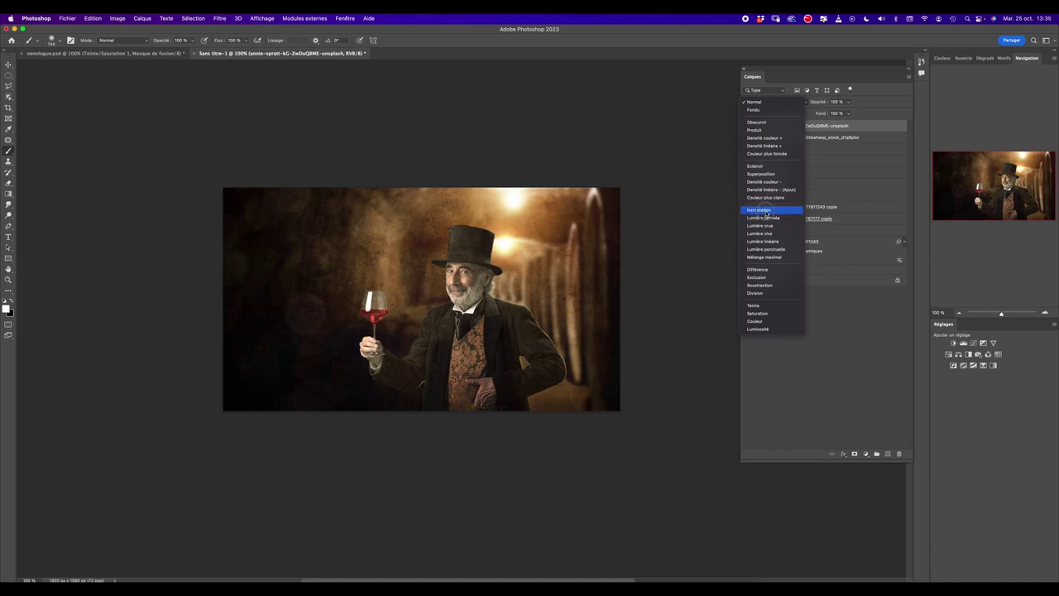
pyautogui.click(766, 211)
# Add a layer mask to the grunge texture and prepare a smaller 62%-opacity black brush for masking the man and glass.
pyautogui.click(854, 455)
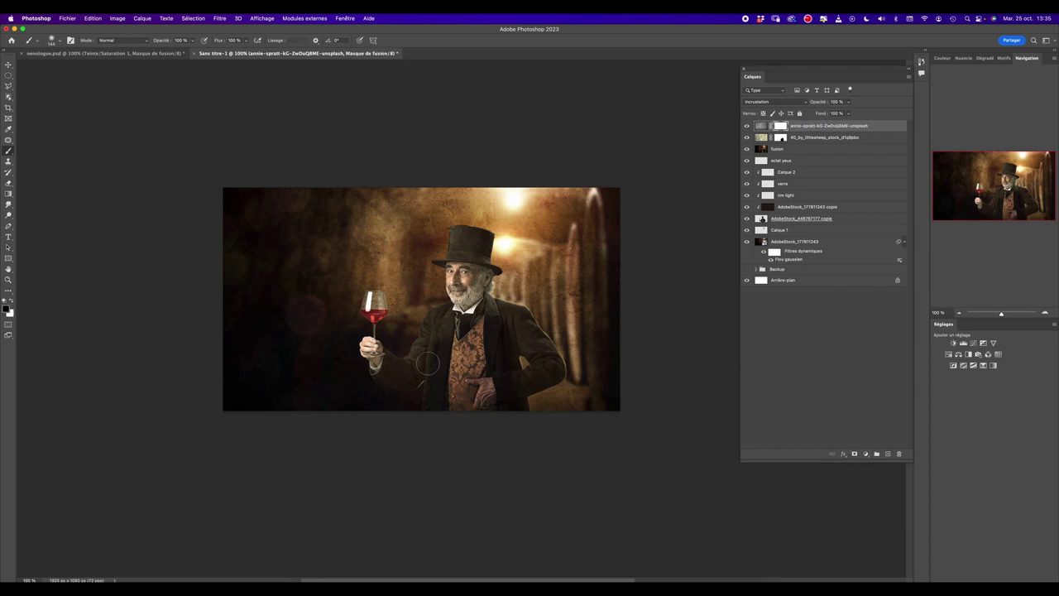
pyautogui.moveTo(192, 40); pyautogui.dragTo(186, 56)
pyautogui.click(447, 289)
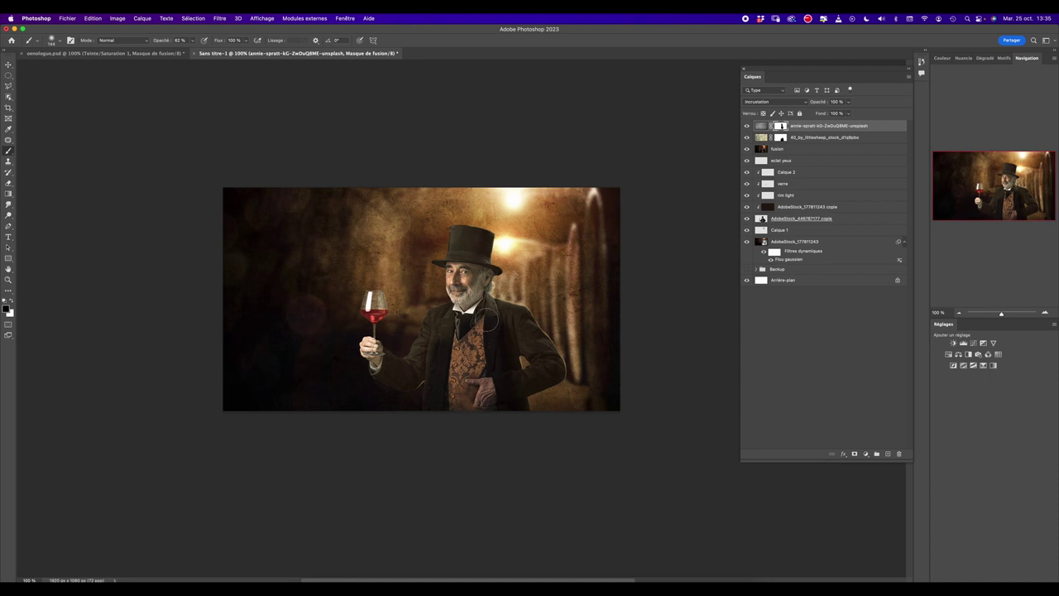
pyautogui.moveTo(373, 304)
pyautogui.mouseDown()
pyautogui.moveTo(352, 305)
pyautogui.moveTo(369, 298)
pyautogui.mouseUp()
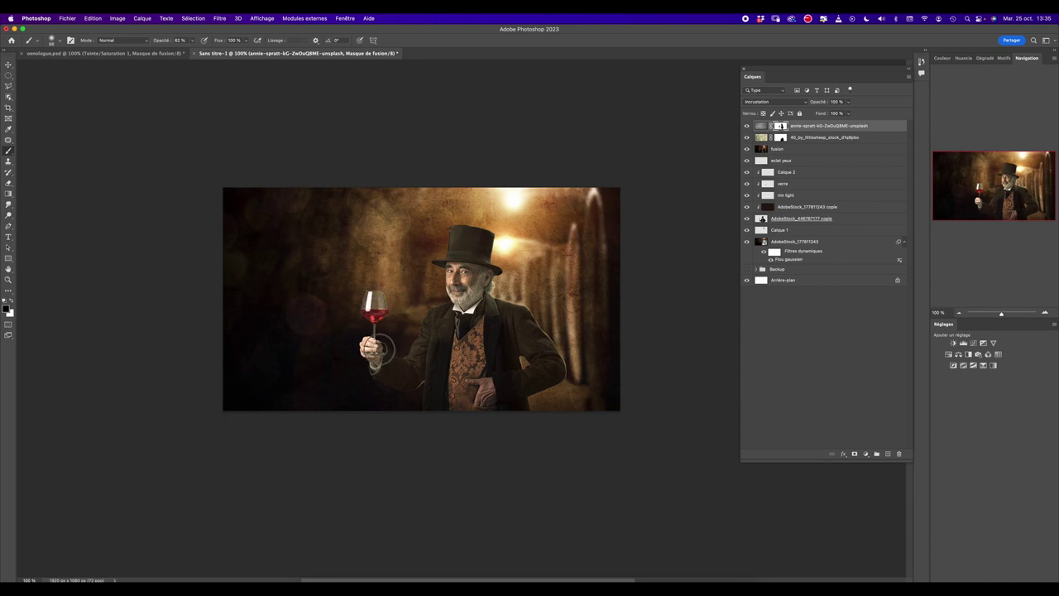
pyautogui.press('x')
pyautogui.hotkey('ctrl', '2')
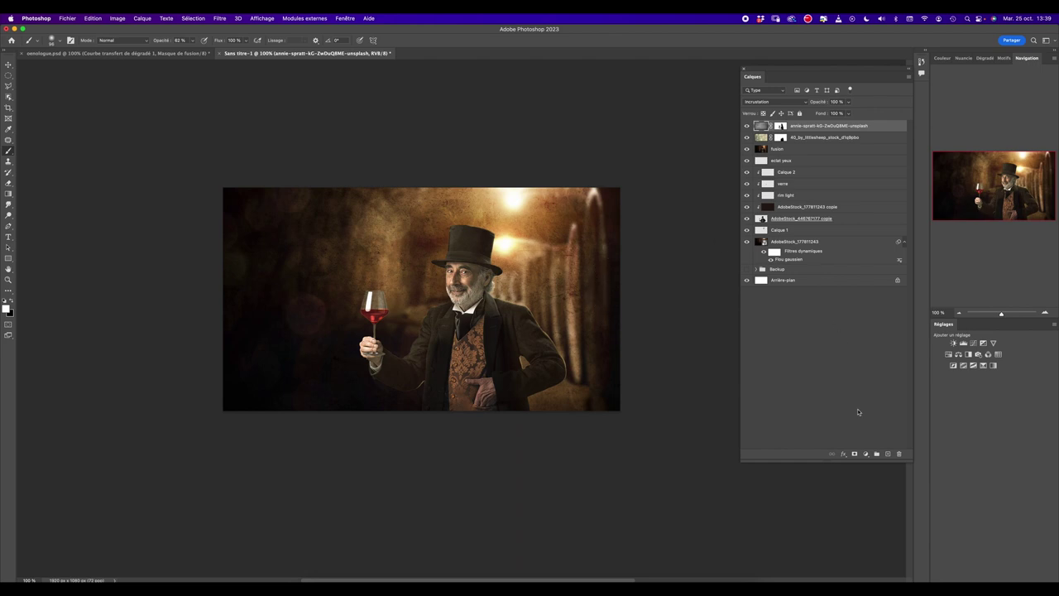
# Add a Gradient Map adjustment layer and set its left colour stop to deep blue.
pyautogui.click(866, 455)
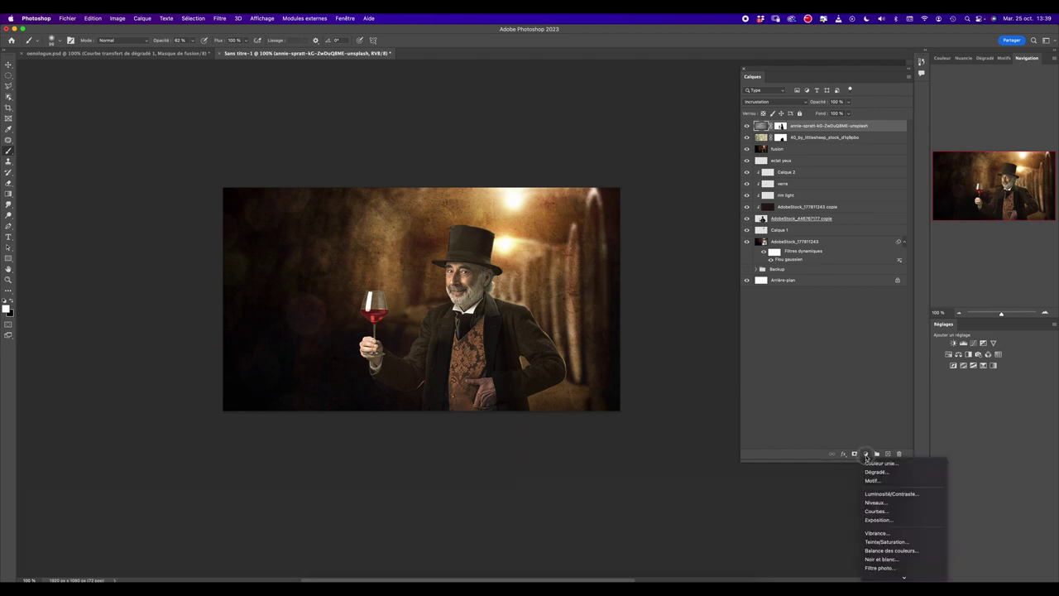
pyautogui.click(897, 567)
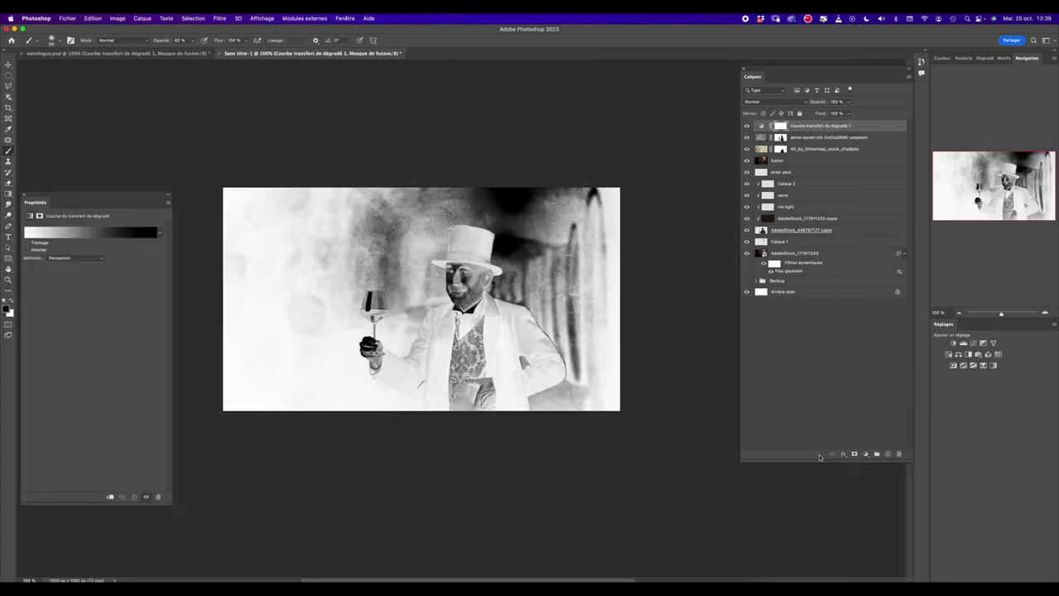
pyautogui.click(100, 234)
pyautogui.click(515, 361)
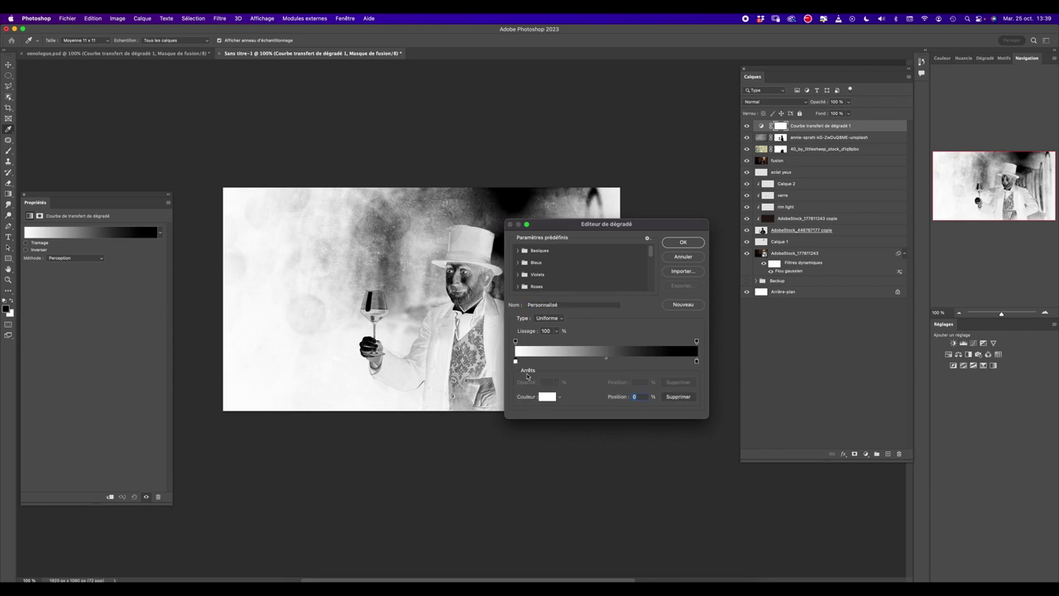
pyautogui.click(547, 396)
pyautogui.click(43, 334)
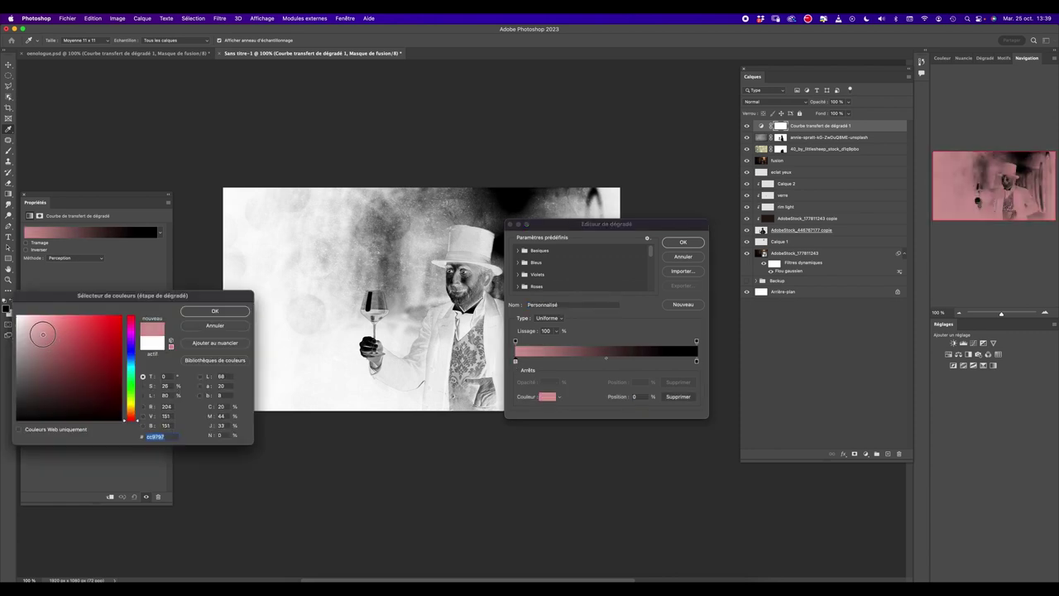
pyautogui.moveTo(130, 342)
pyautogui.mouseDown()
pyautogui.moveTo(133, 353)
pyautogui.moveTo(116, 338)
pyautogui.mouseUp()
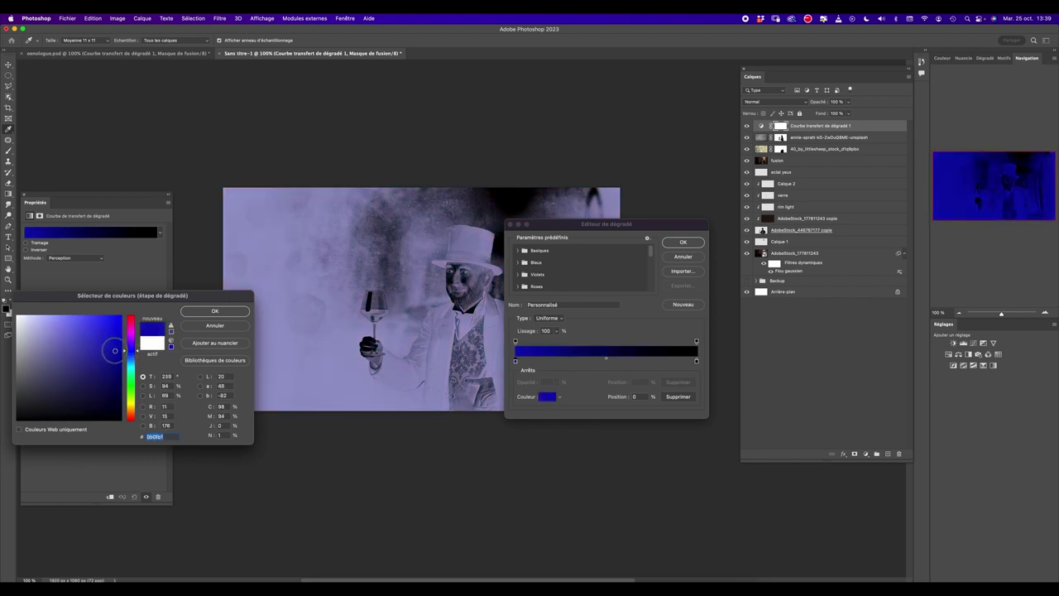
pyautogui.click(202, 311)
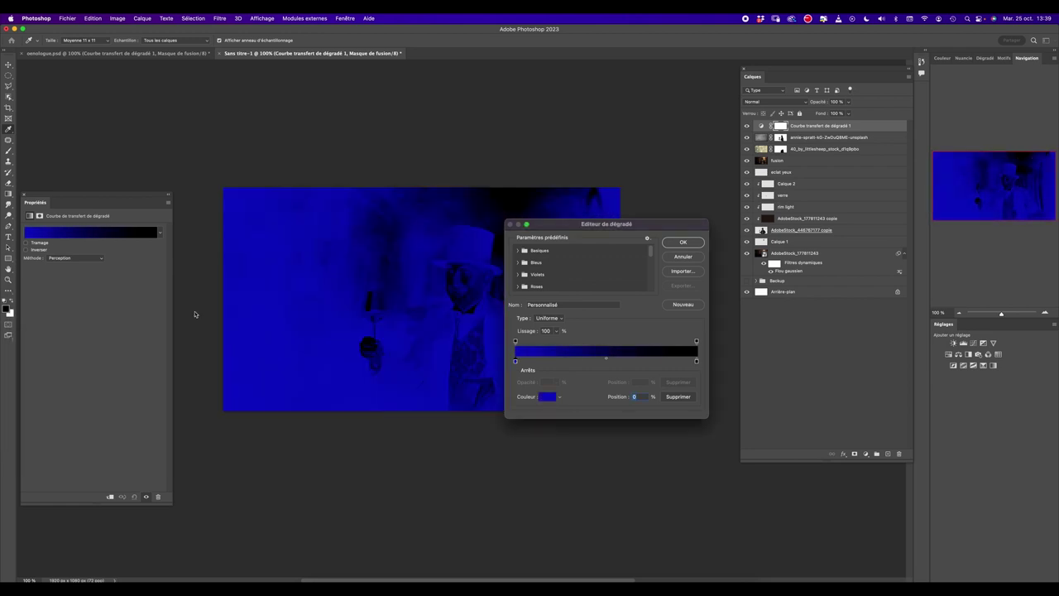
# Set the gradient's right stop to bright orange and apply the blue-to-orange gradient.
pyautogui.click(696, 362)
pyautogui.click(548, 397)
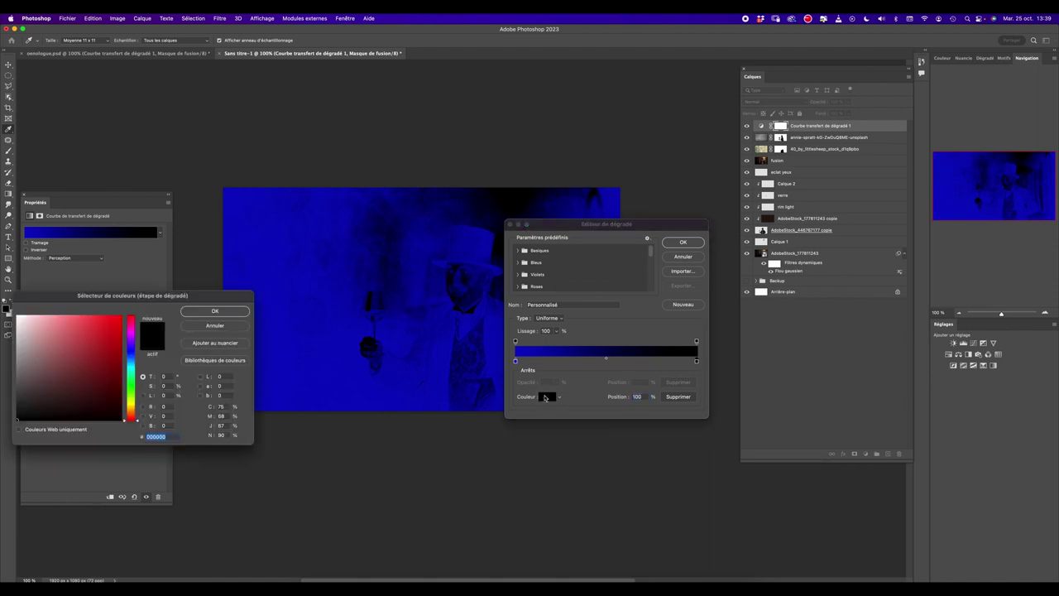
pyautogui.moveTo(127, 403); pyautogui.dragTo(128, 413)
pyautogui.click(101, 378)
pyautogui.click(115, 321)
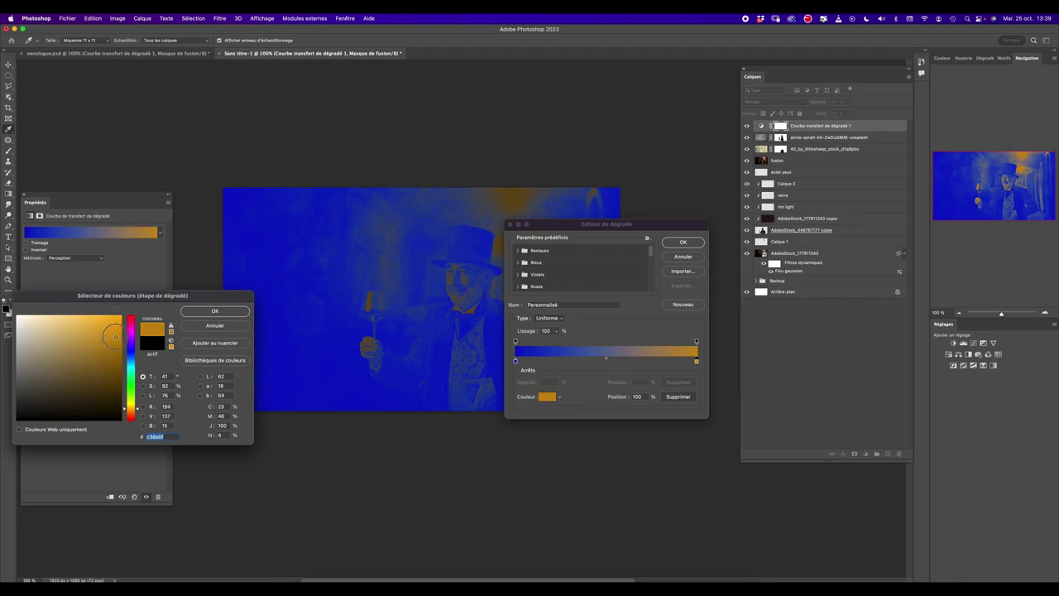
pyautogui.click(214, 311)
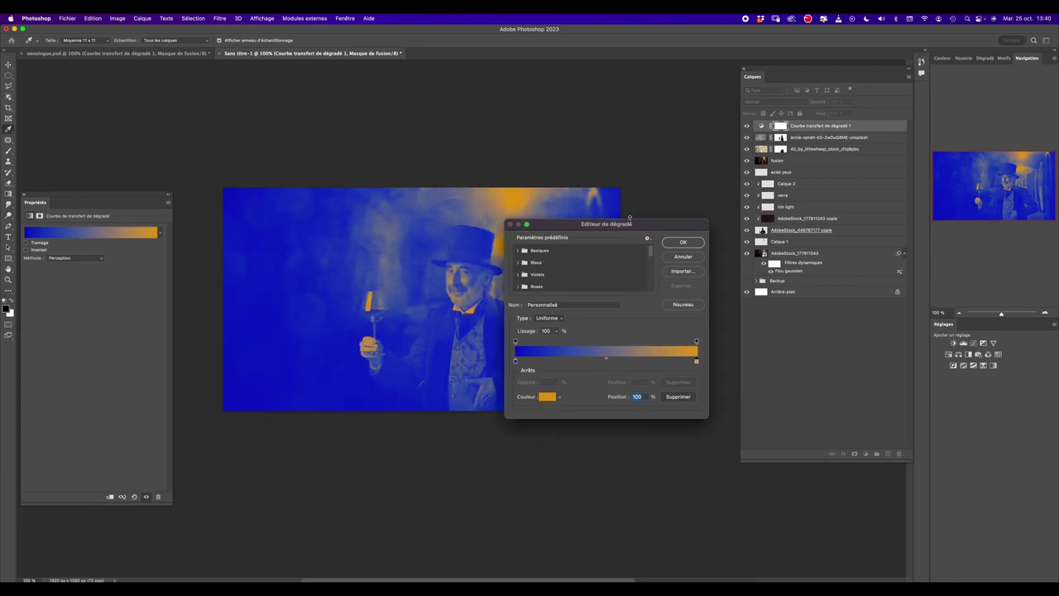
pyautogui.moveTo(639, 228); pyautogui.dragTo(149, 336)
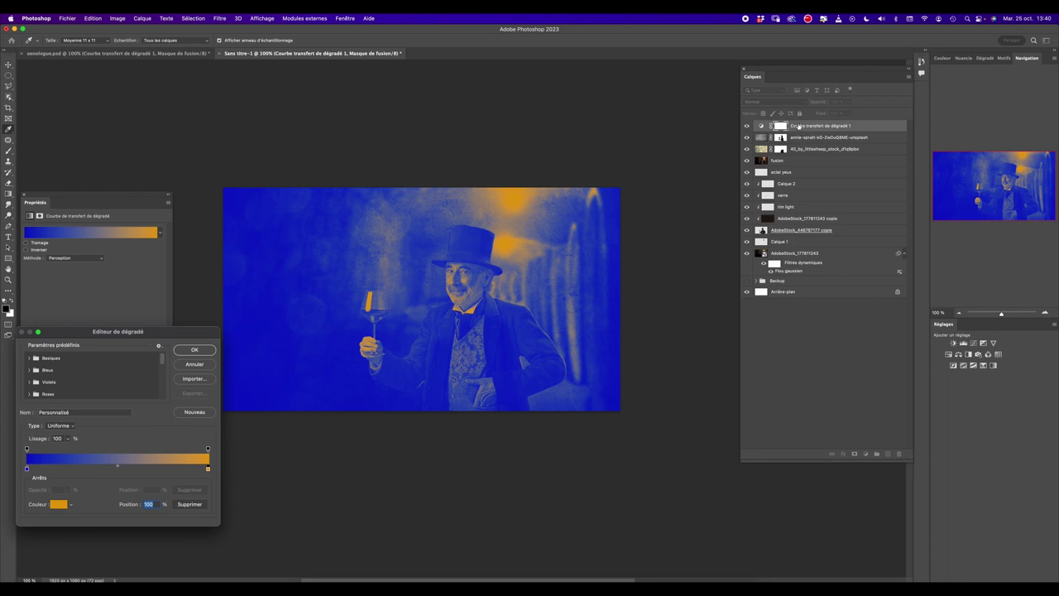
pyautogui.press('Return')
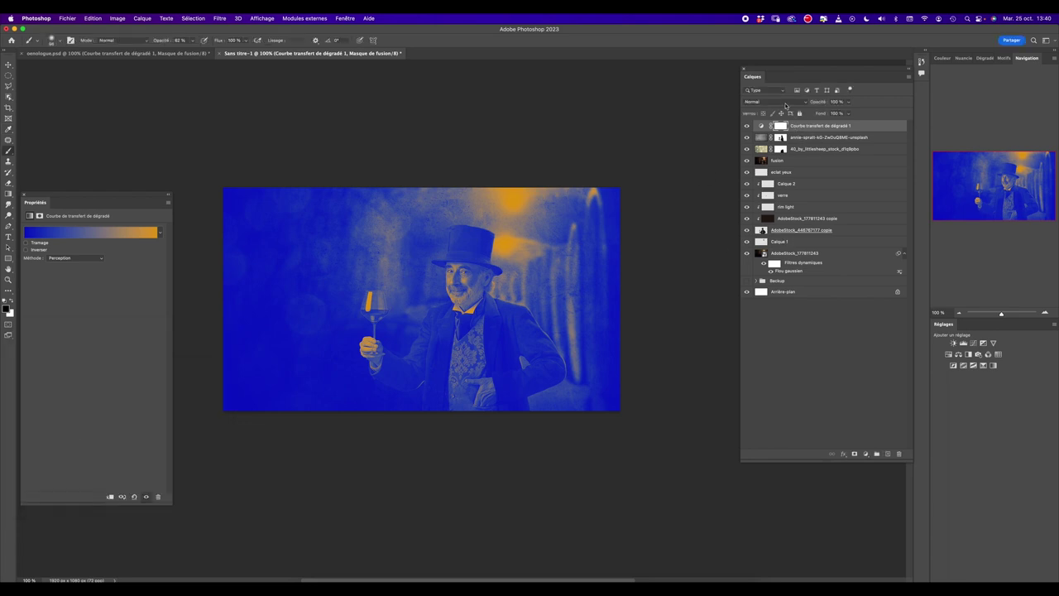
# Blend the gradient map in Lumière tamisée (Soft Light) and darken its left stop to deep navy.
pyautogui.click(785, 103)
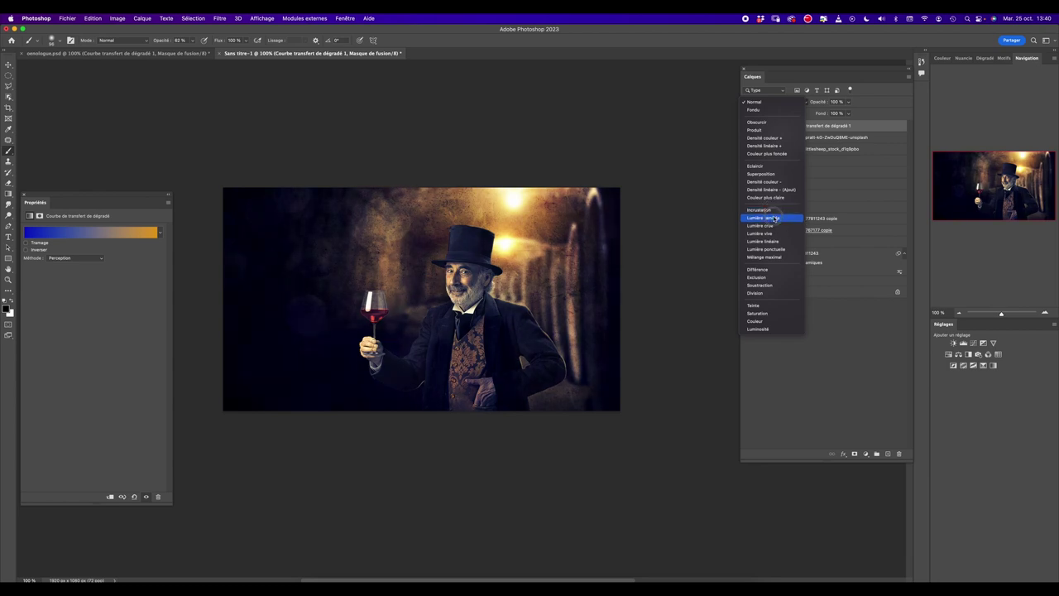
pyautogui.click(774, 219)
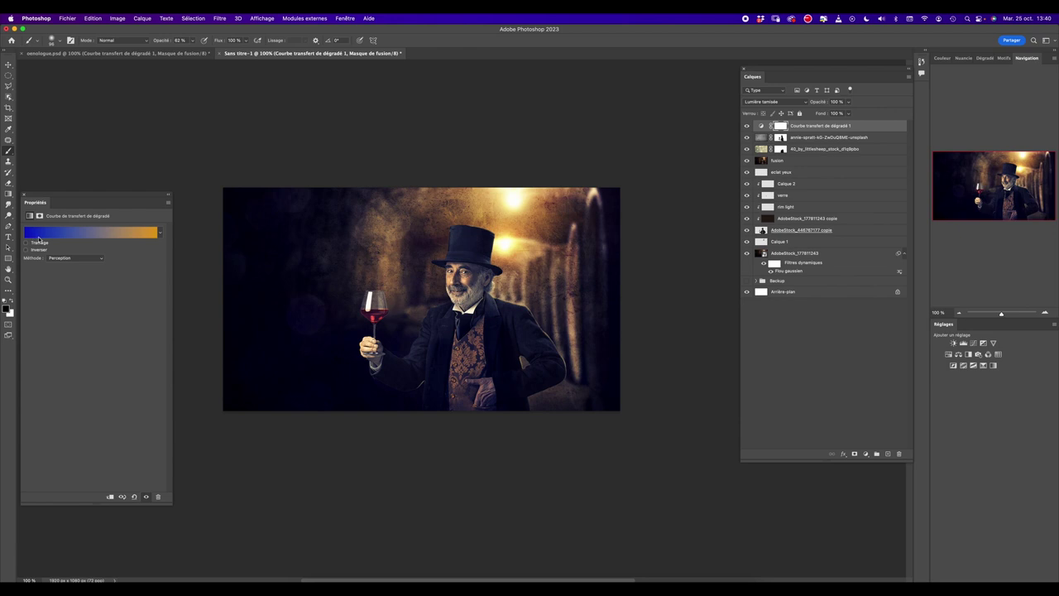
pyautogui.click(38, 236)
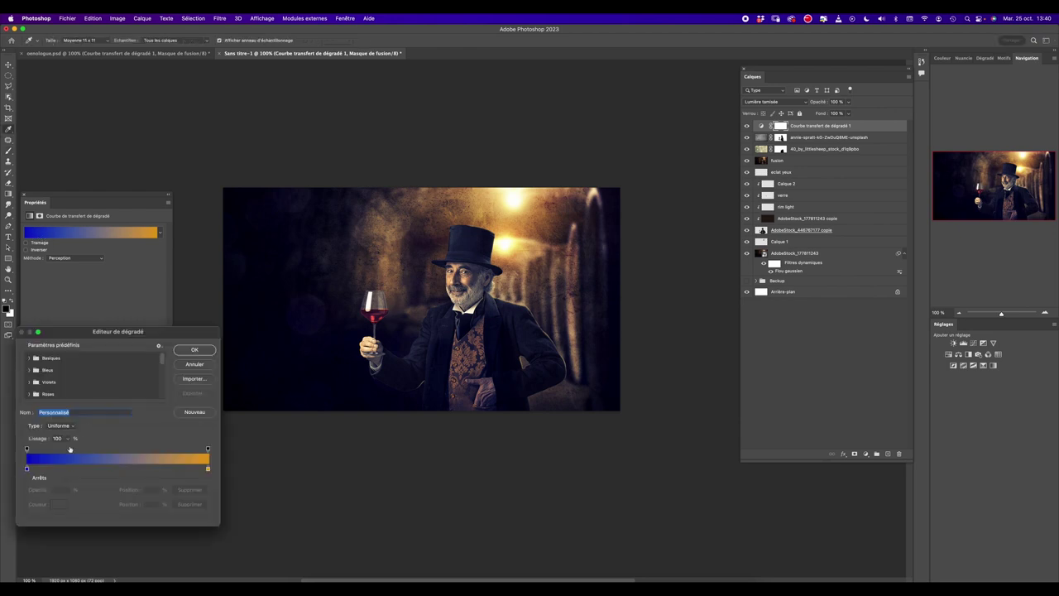
pyautogui.click(27, 470)
pyautogui.click(58, 504)
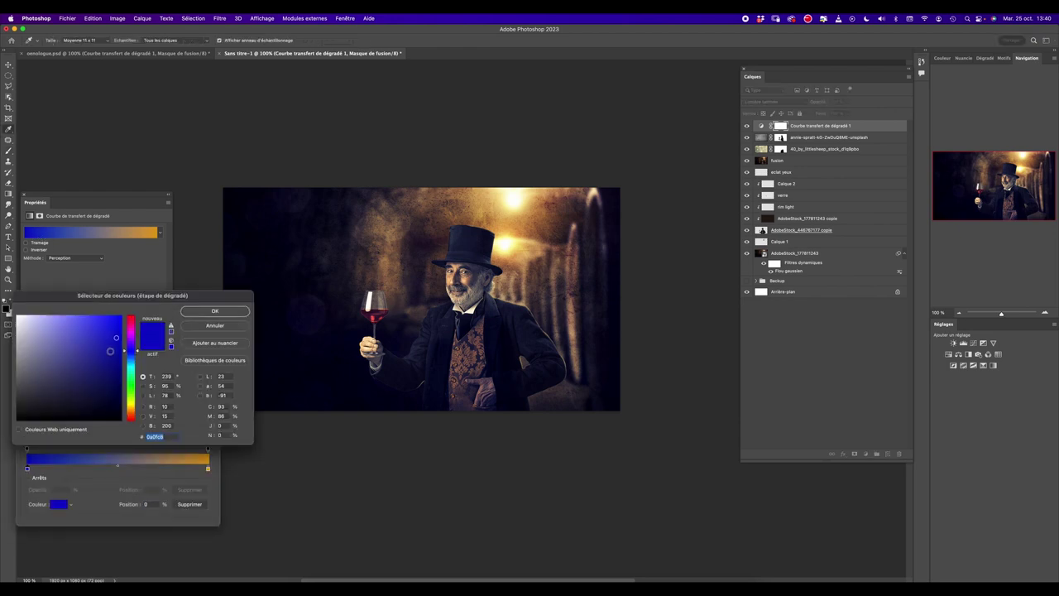
pyautogui.moveTo(110, 352)
pyautogui.mouseDown()
pyautogui.moveTo(108, 374)
pyautogui.moveTo(93, 380)
pyautogui.mouseUp()
pyautogui.click(205, 314)
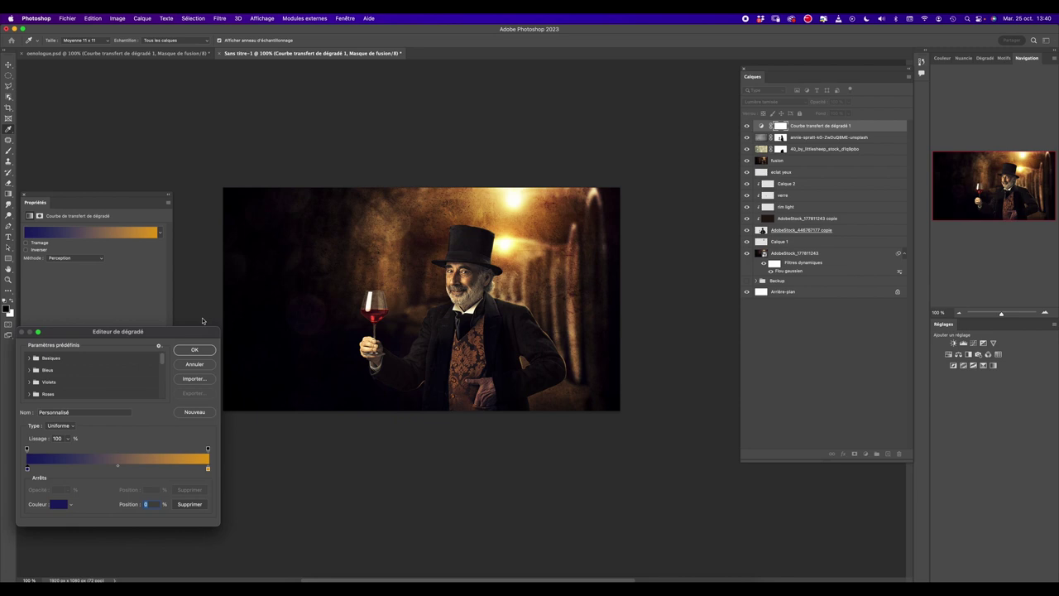
# Change the right stop to pale gold, set the midpoint slightly left of centre, and apply.
pyautogui.click(207, 468)
pyautogui.click(56, 506)
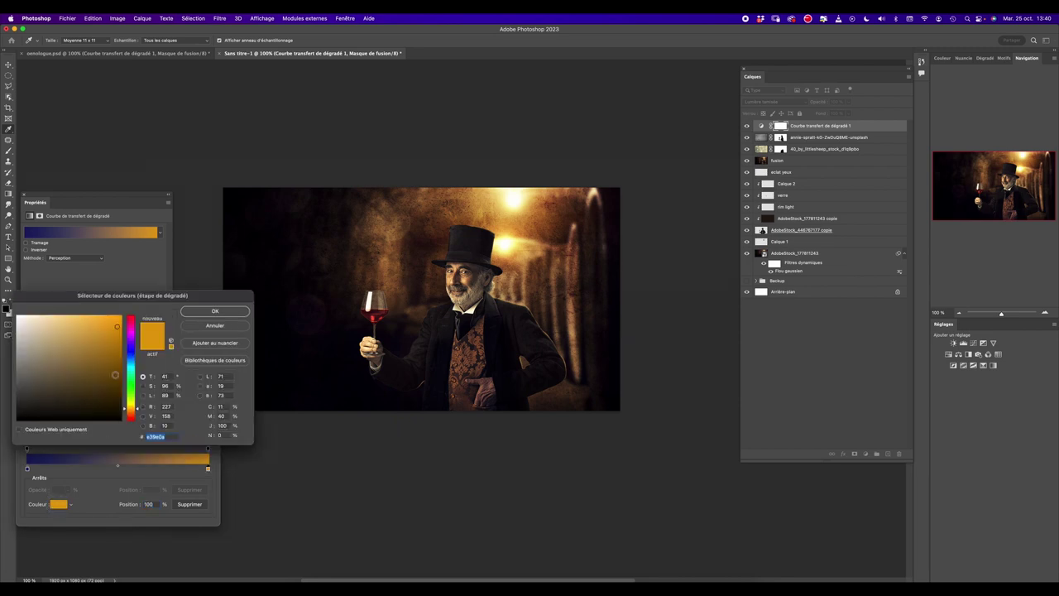
pyautogui.moveTo(104, 323)
pyautogui.mouseDown()
pyautogui.moveTo(111, 343)
pyautogui.moveTo(100, 322)
pyautogui.moveTo(57, 317)
pyautogui.moveTo(78, 320)
pyautogui.mouseUp()
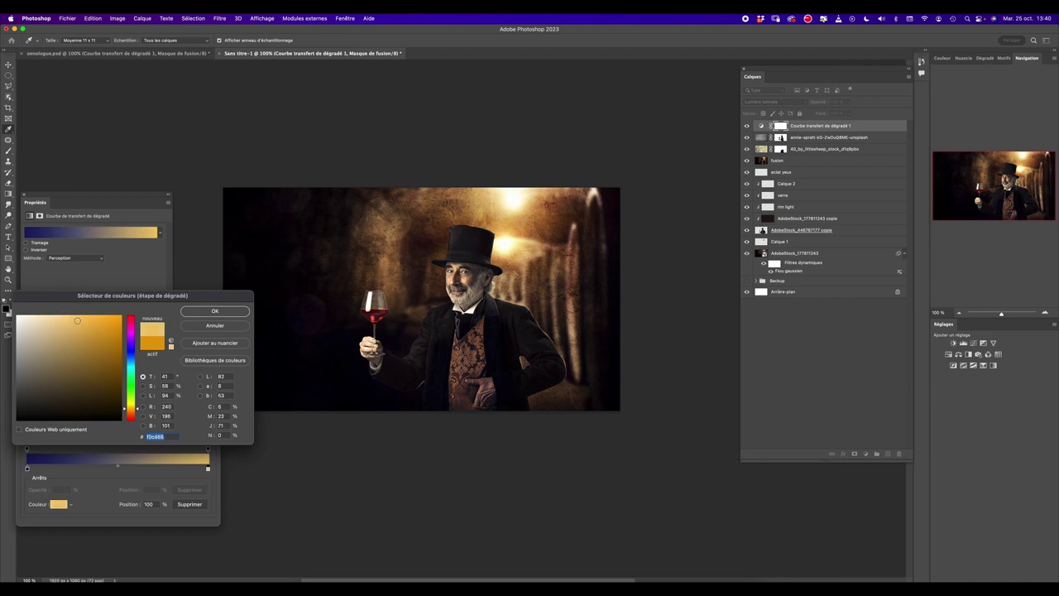
pyautogui.click(197, 313)
pyautogui.moveTo(117, 468); pyautogui.dragTo(86, 468)
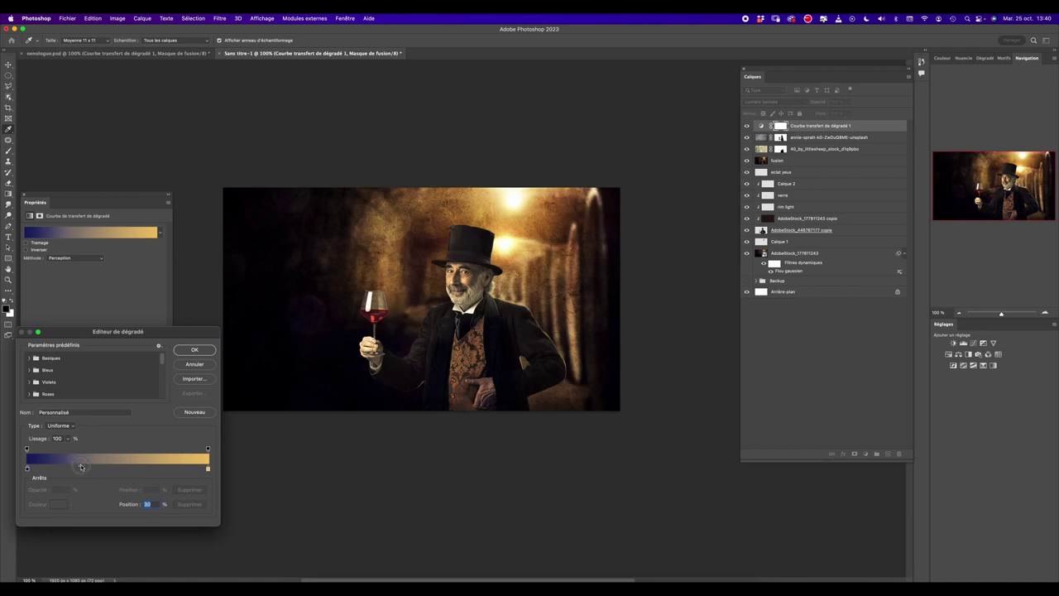
pyautogui.moveTo(87, 468)
pyautogui.mouseDown()
pyautogui.moveTo(159, 468)
pyautogui.moveTo(150, 473)
pyautogui.mouseUp()
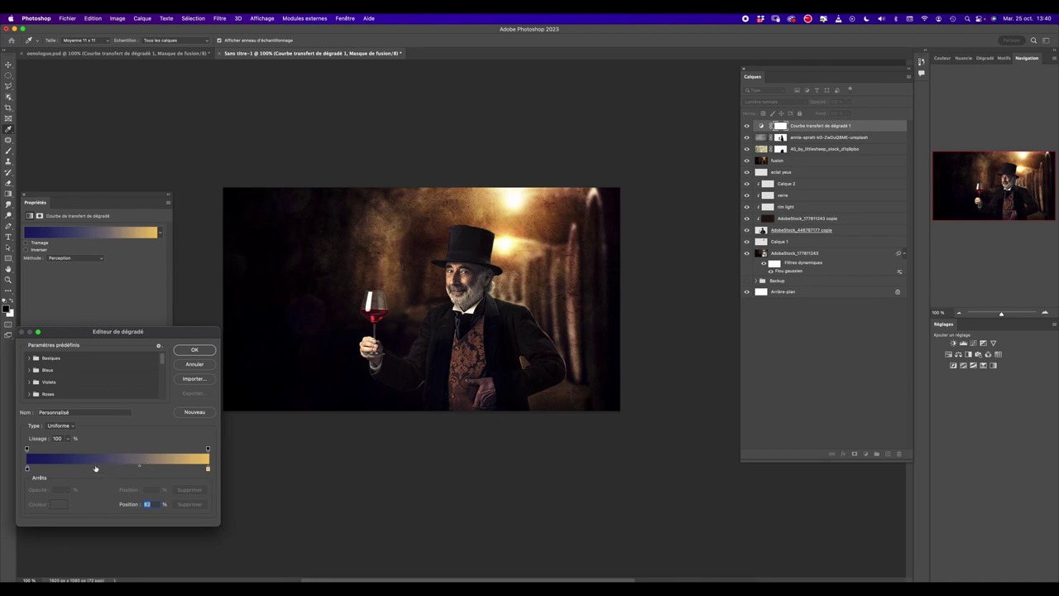
pyautogui.moveTo(141, 467); pyautogui.dragTo(135, 468)
pyautogui.click(194, 350)
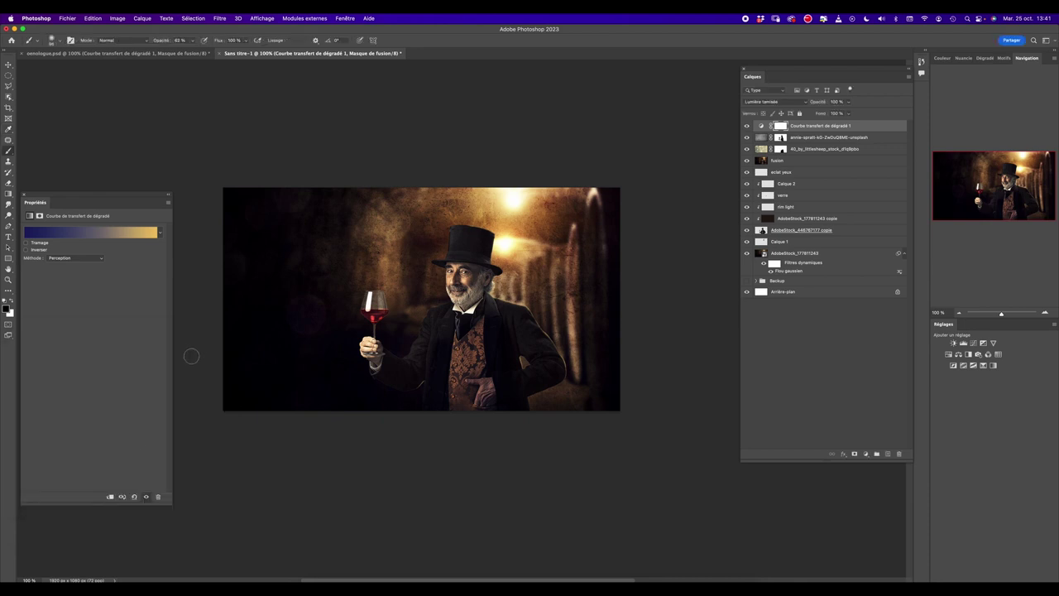
# Add a Curves adjustment layer and pull down the Red channel curve while lifting its shadows slightly.
pyautogui.click(867, 453)
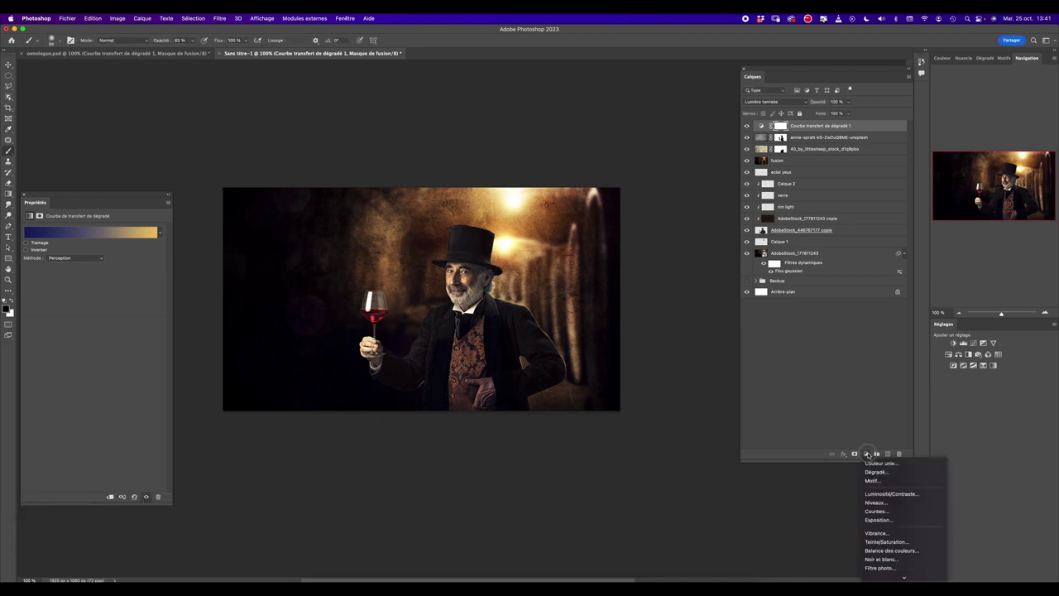
pyautogui.click(878, 511)
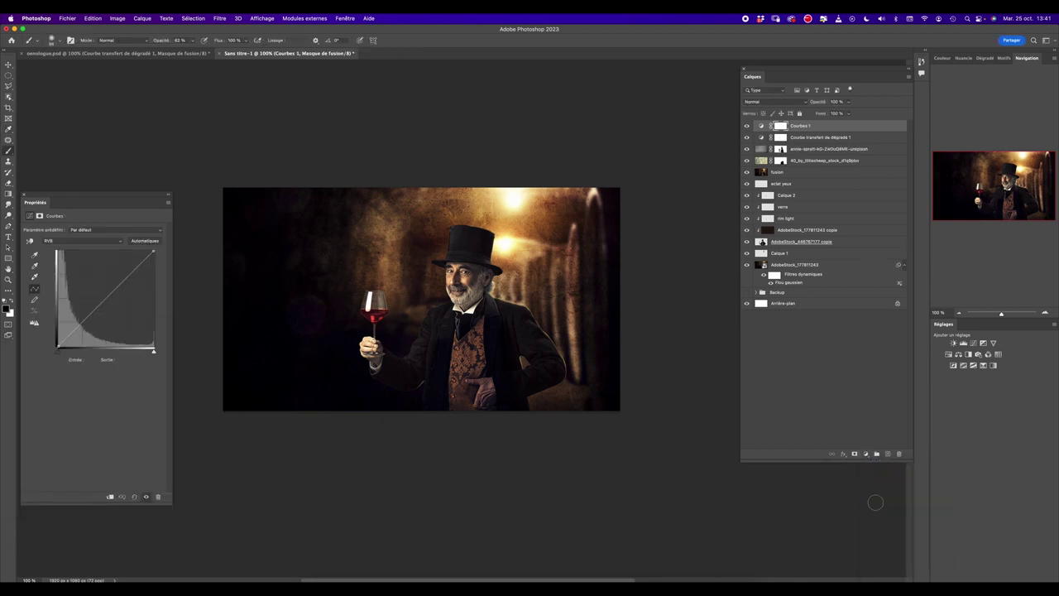
pyautogui.click(90, 242)
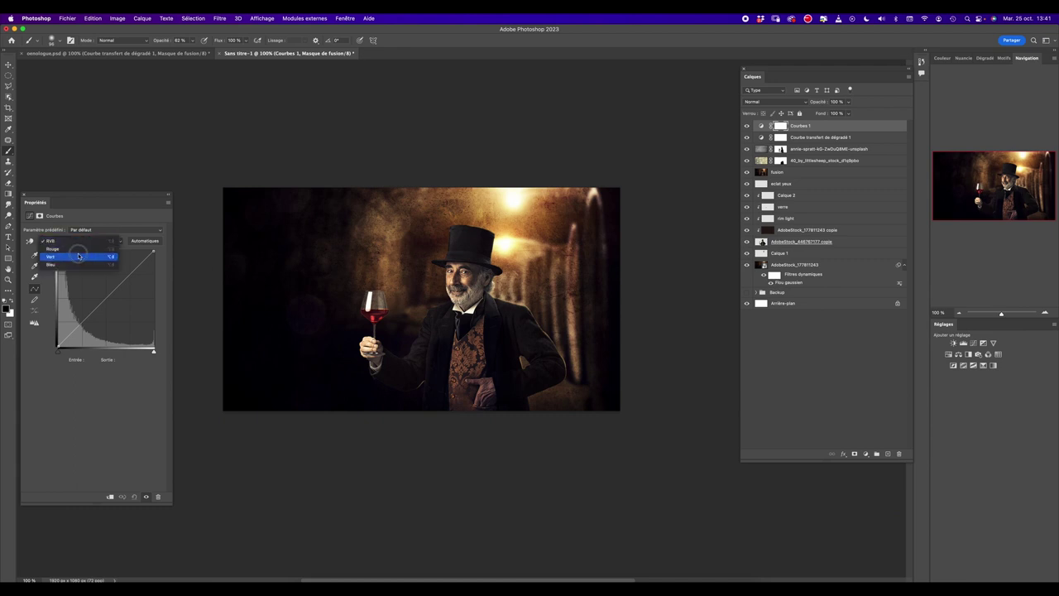
pyautogui.click(83, 249)
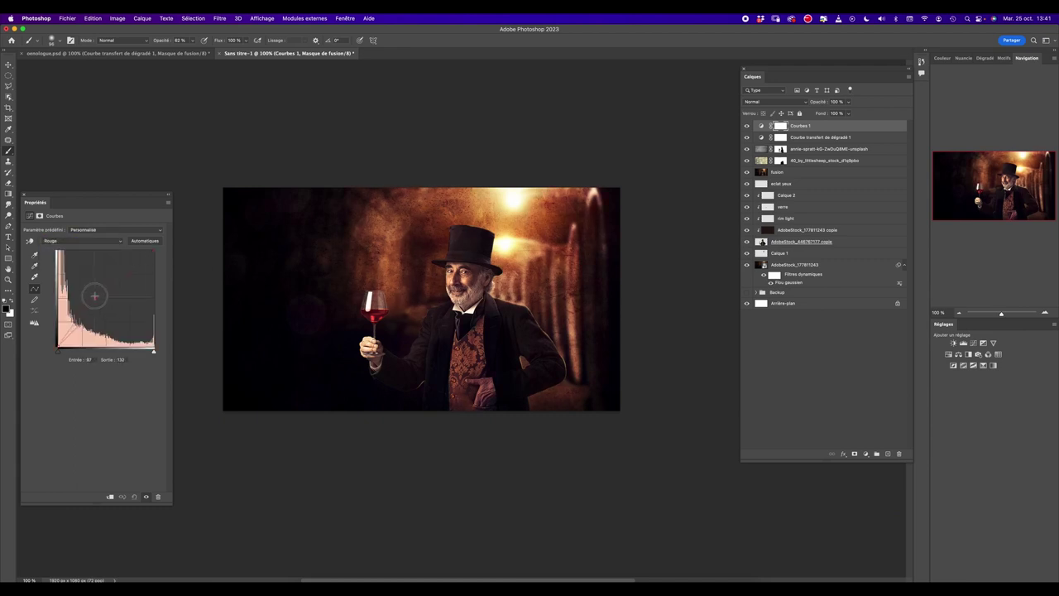
pyautogui.moveTo(100, 302)
pyautogui.mouseDown()
pyautogui.moveTo(107, 312)
pyautogui.moveTo(89, 305)
pyautogui.mouseUp()
pyautogui.moveTo(56, 348); pyautogui.dragTo(57, 342)
# Add and adjust a Blue channel curve point to lift the shadows toward a purple tint.
pyautogui.click(79, 241)
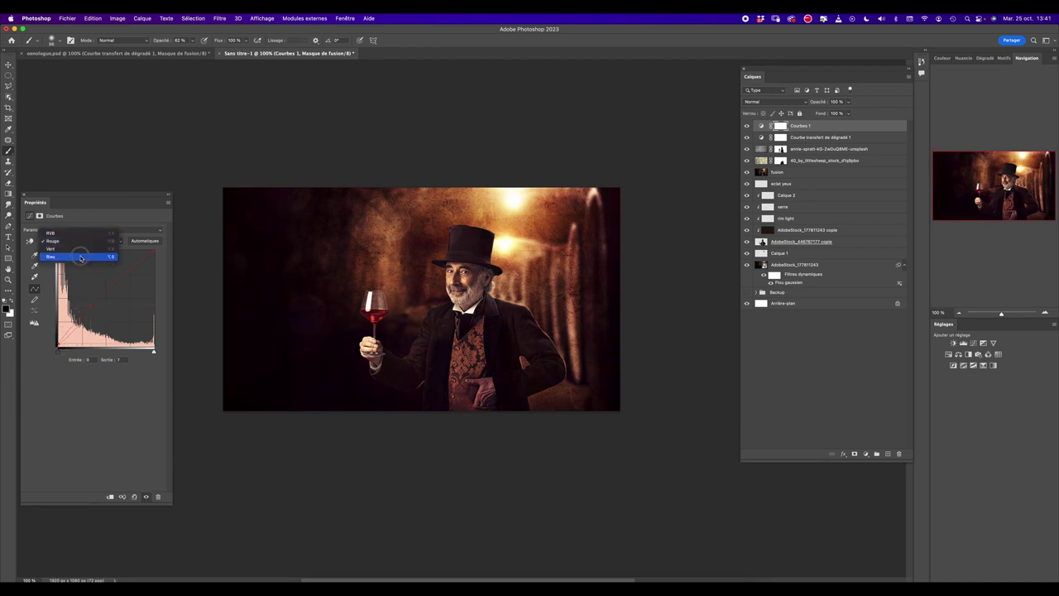
pyautogui.click(79, 258)
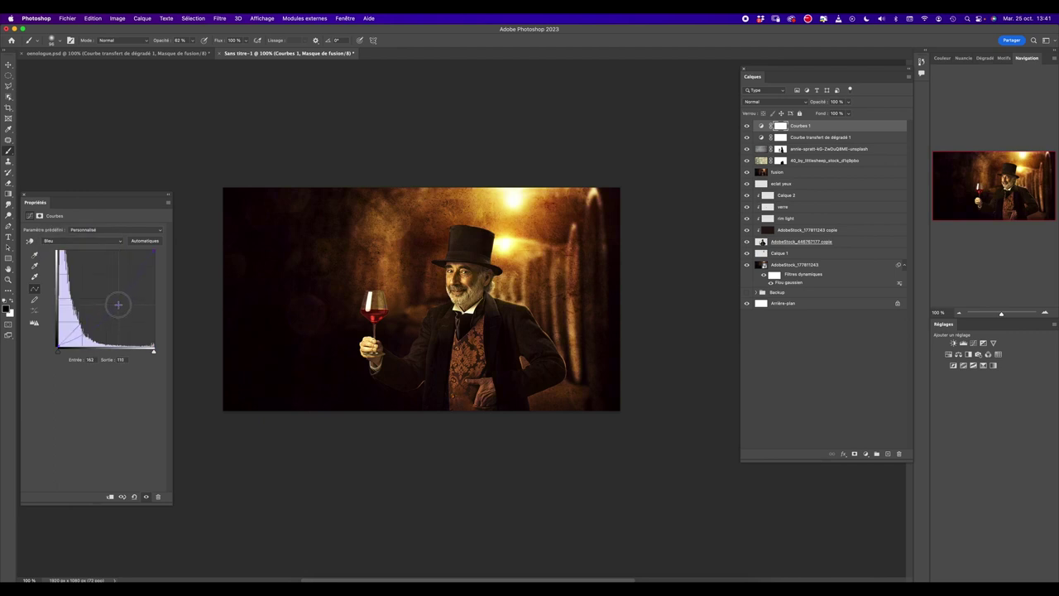
pyautogui.click(86, 313)
pyautogui.moveTo(86, 311); pyautogui.dragTo(84, 310)
pyautogui.moveTo(84, 309); pyautogui.dragTo(73, 318)
pyautogui.moveTo(73, 318); pyautogui.dragTo(78, 318)
pyautogui.click(25, 196)
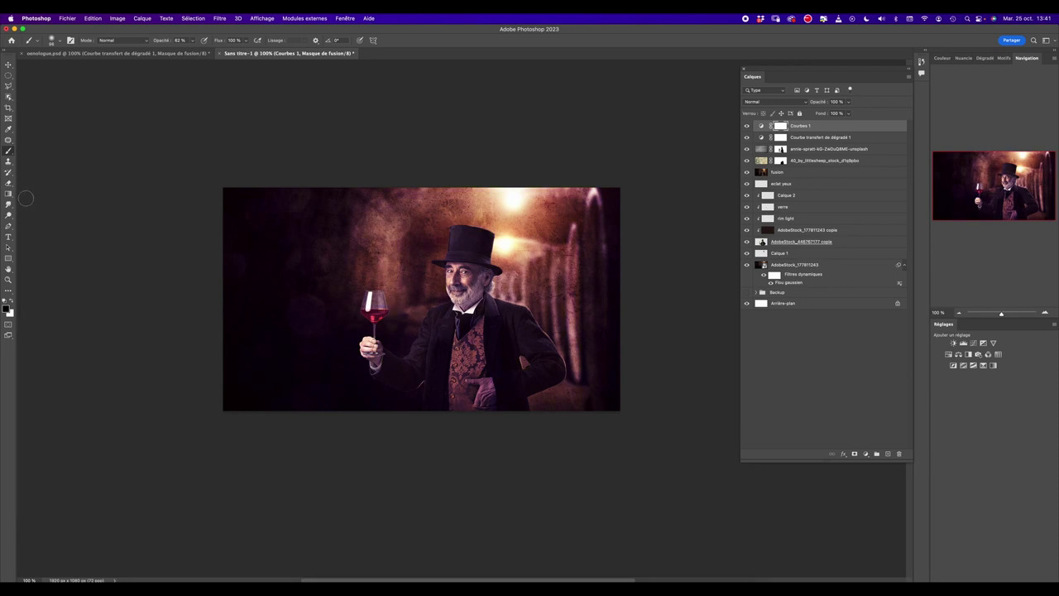